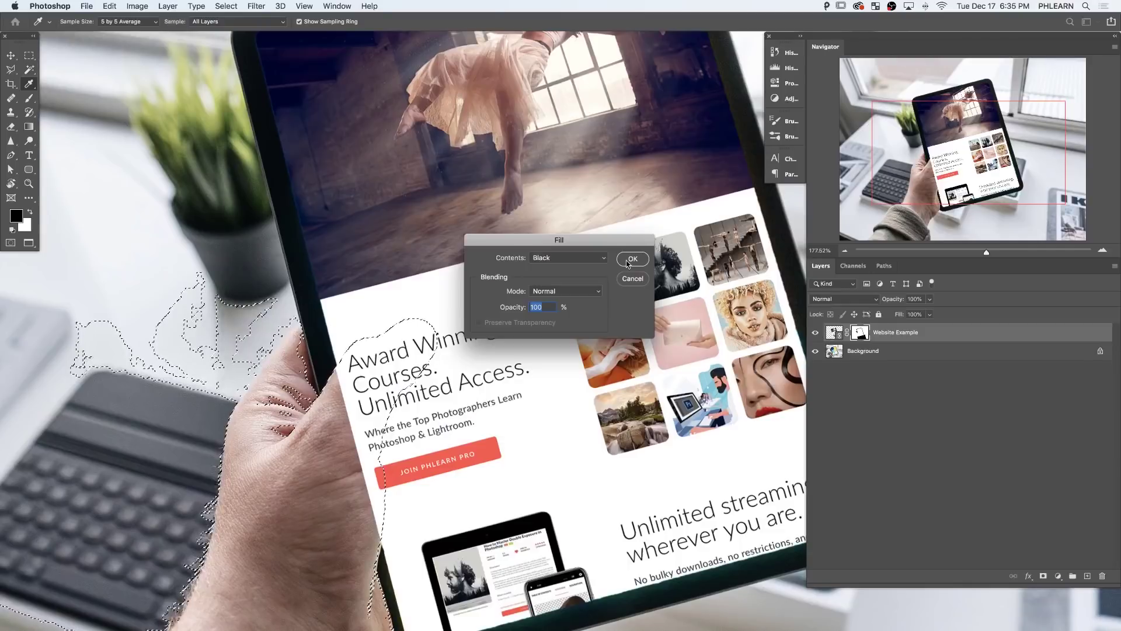
In the Images folder, select iPad.jpg, iPhone.jpg, the Levitation image and Website Example 1–4.
{"action": "left_click", "coordinate": [627, 263]}
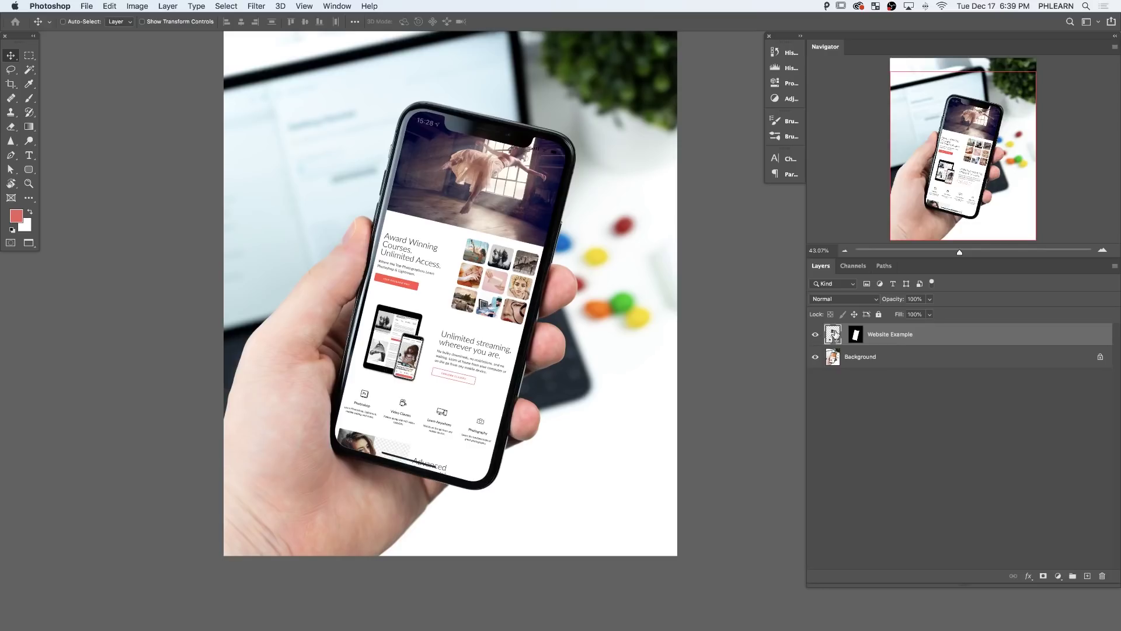
{"action": "mouse_move", "coordinate": [489, 352]}
{"action": "left_mouse_down"}
{"action": "mouse_move", "coordinate": [484, 327]}
{"action": "mouse_move", "coordinate": [553, 315]}
{"action": "mouse_move", "coordinate": [468, 302]}
{"action": "mouse_move", "coordinate": [500, 358]}
{"action": "left_mouse_up"}
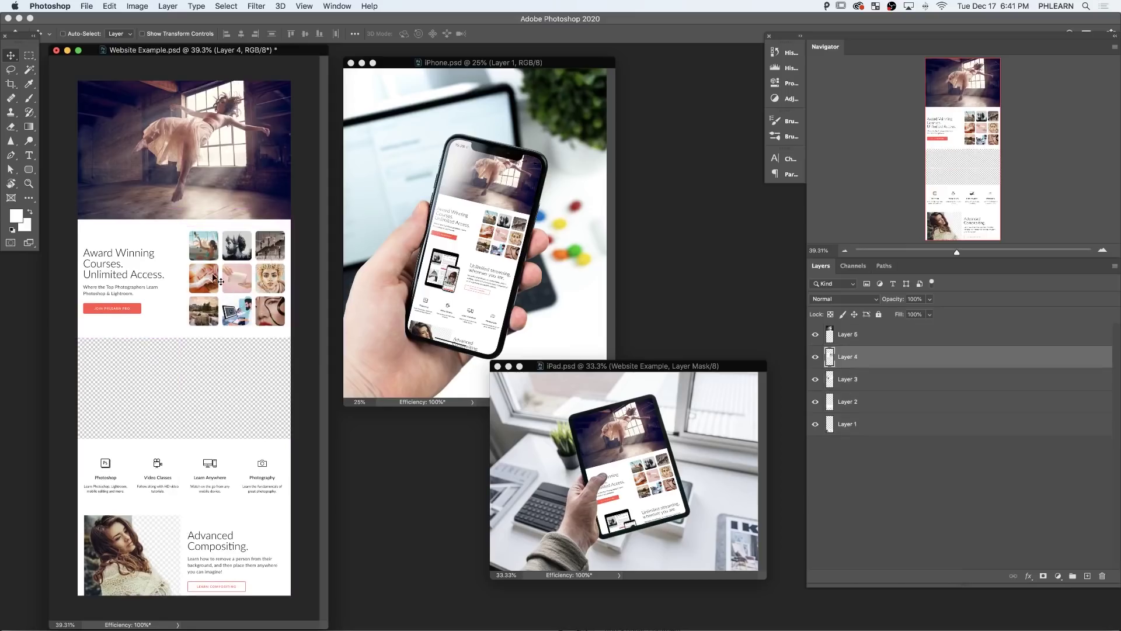
{"action": "left_click_drag", "start_coordinate": [208, 273], "coordinate": [206, 388]}
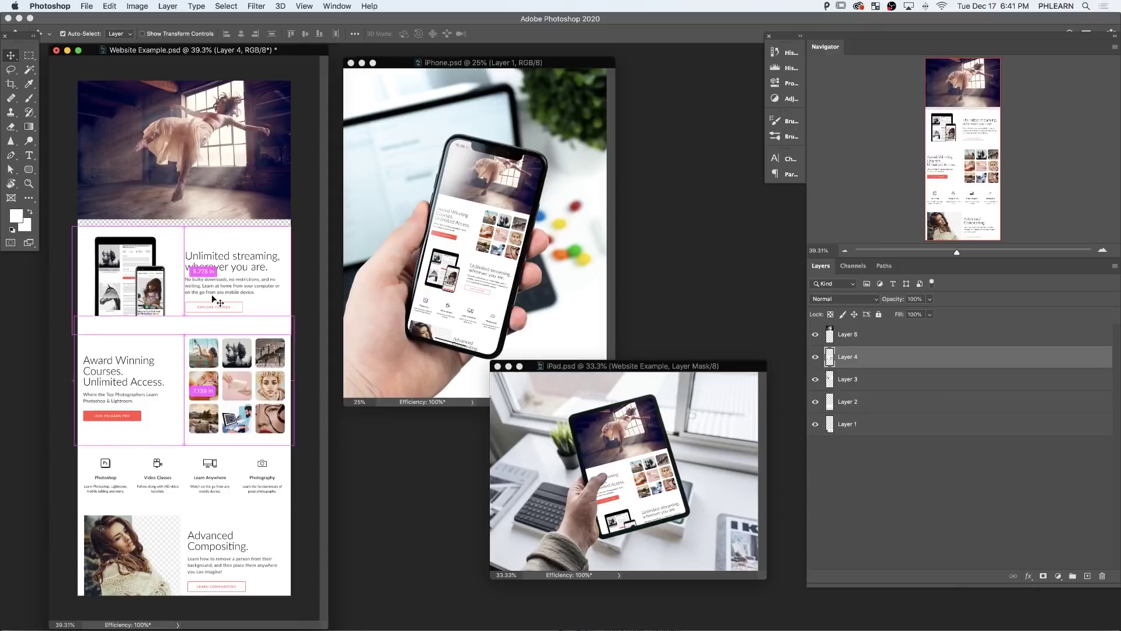
{"action": "left_click_drag", "start_coordinate": [212, 297], "coordinate": [213, 285]}
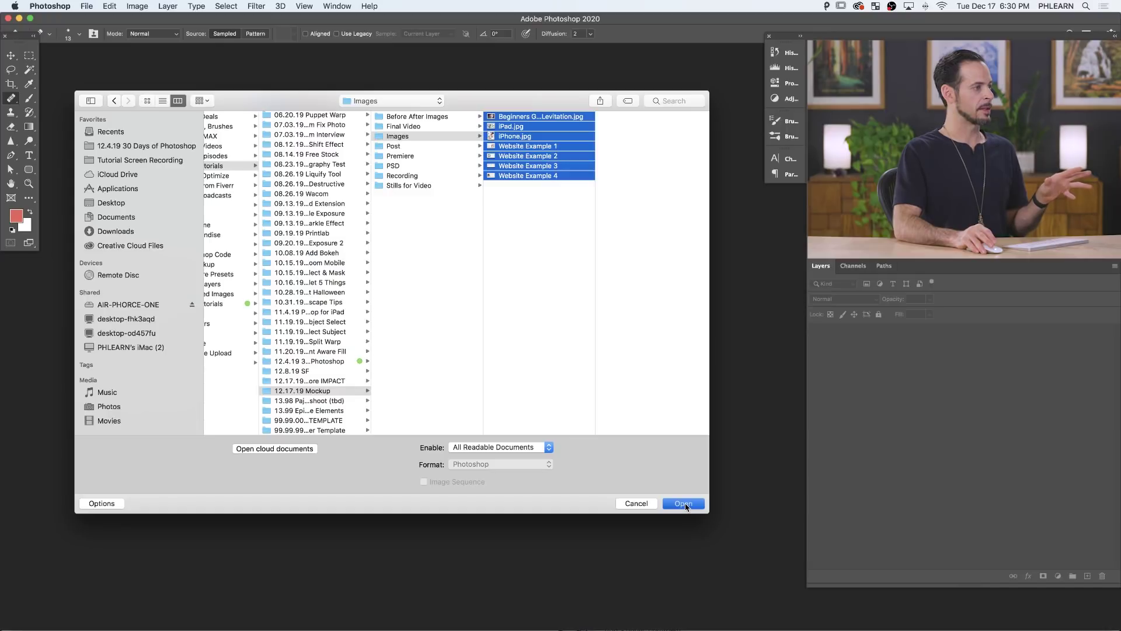
Open the selected files and copy Website Examples 3 and 2 into Website Example 4, closing each source.
{"action": "left_click", "coordinate": [686, 505]}
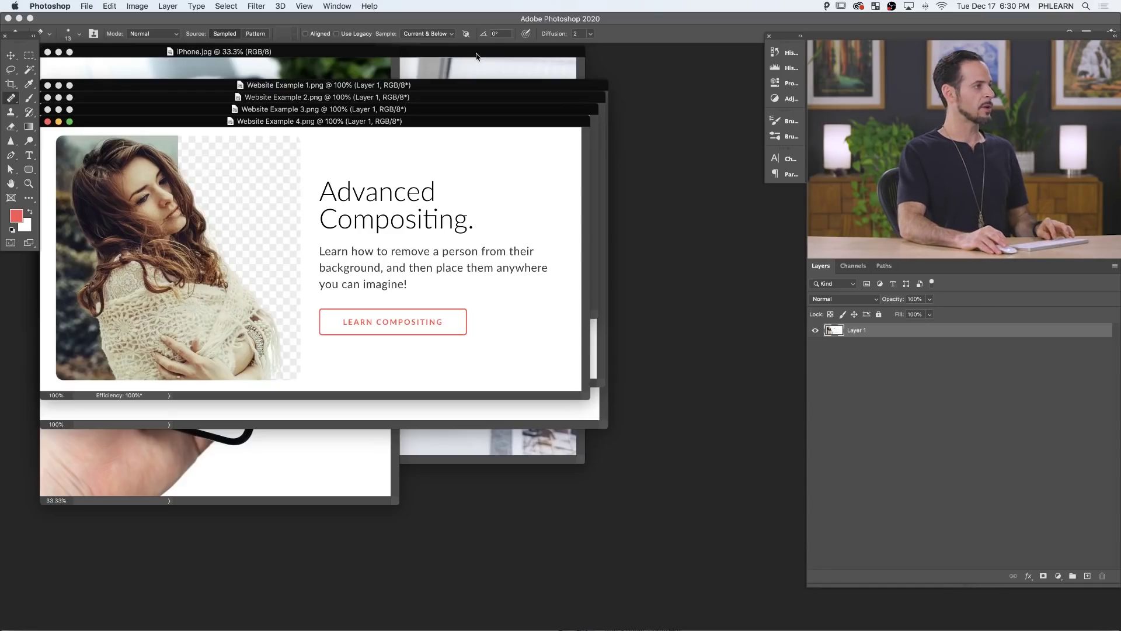
{"action": "left_click_drag", "start_coordinate": [460, 127], "coordinate": [597, 326]}
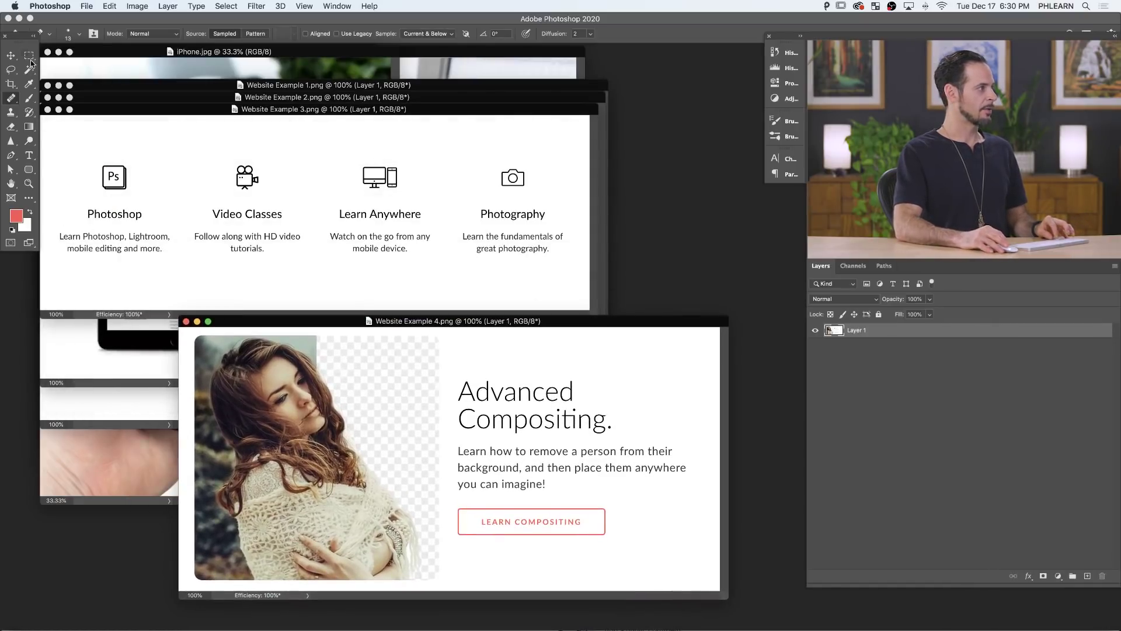
{"action": "left_click", "coordinate": [413, 276]}
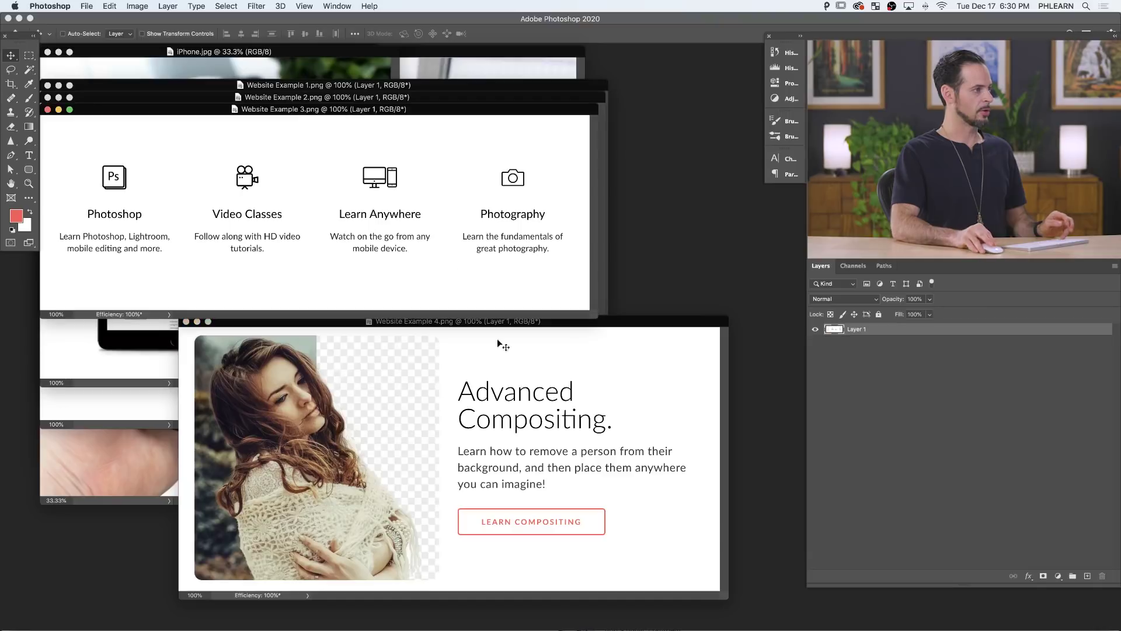
{"action": "left_click_drag", "start_coordinate": [461, 266], "coordinate": [570, 418]}
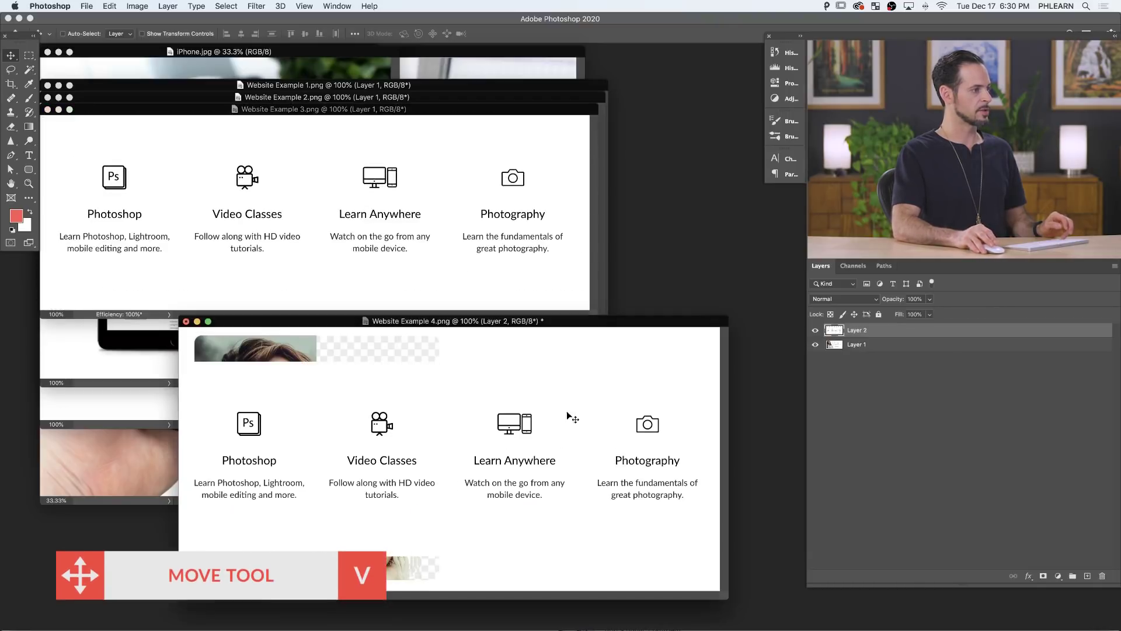
{"action": "key", "text": "super+w"}
{"action": "left_click_drag", "start_coordinate": [418, 233], "coordinate": [496, 346]}
{"action": "left_click", "coordinate": [443, 263]}
{"action": "key", "text": "super+w"}
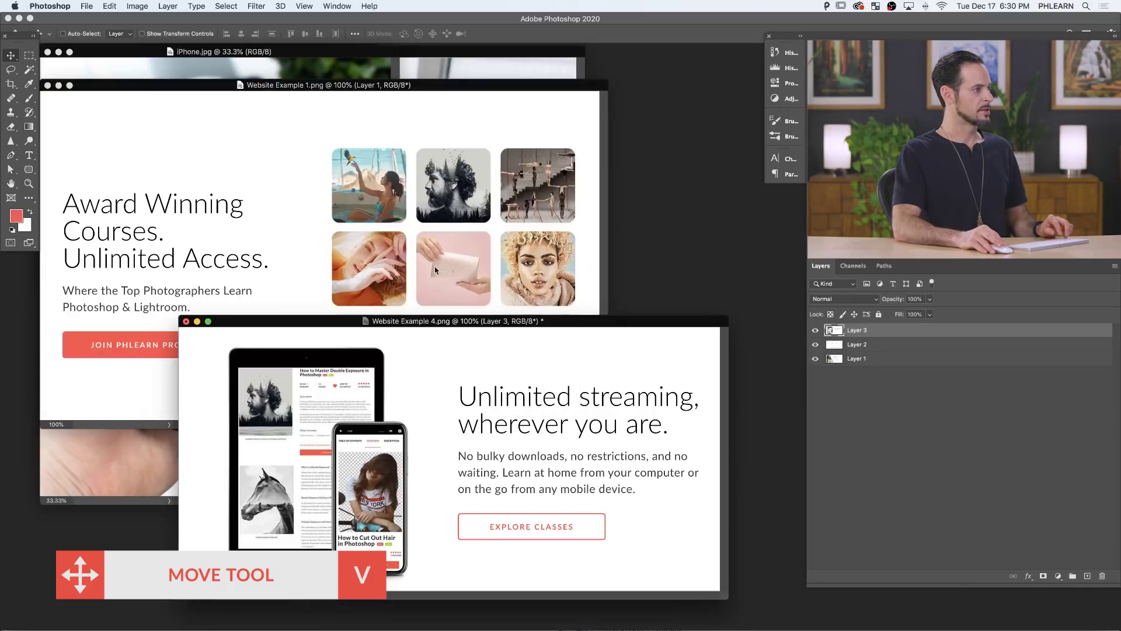
Copy Website Example 1 and the levitation photo into Website Example 4 as layers, closing both sources.
{"action": "left_click_drag", "start_coordinate": [449, 279], "coordinate": [580, 482]}
{"action": "left_click", "coordinate": [443, 254]}
{"action": "key", "text": "super+w"}
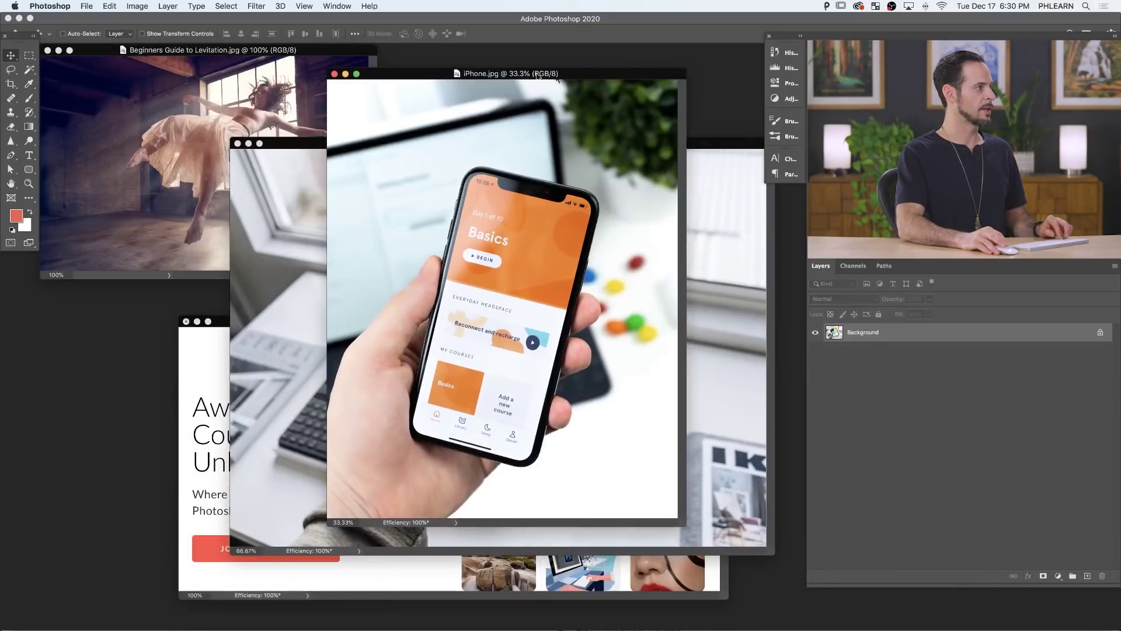
{"action": "left_click", "coordinate": [266, 51]}
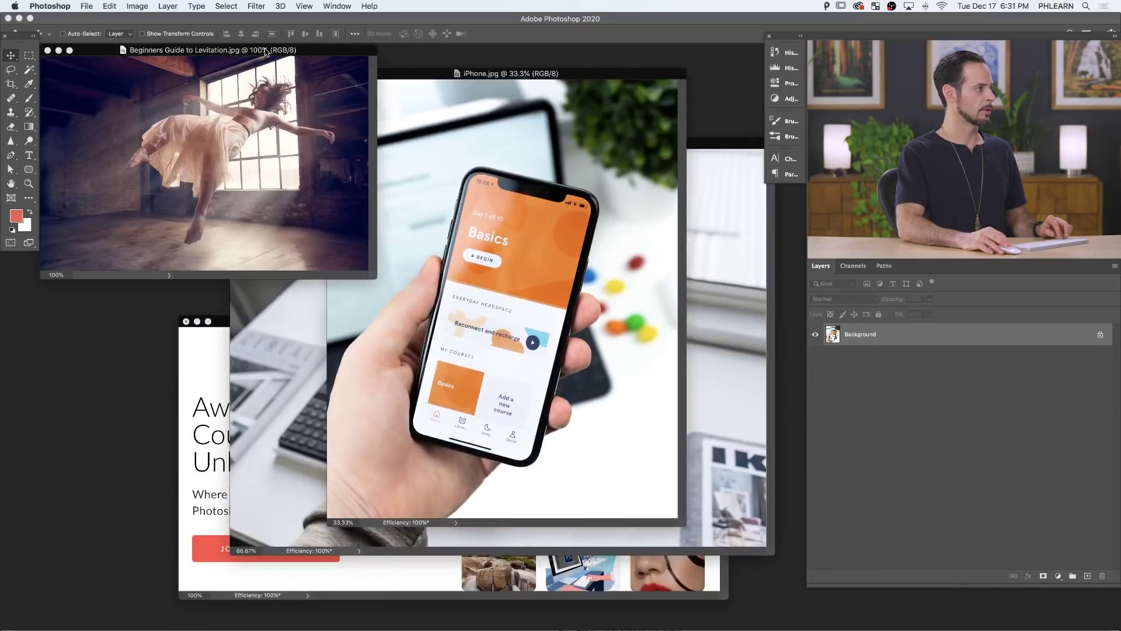
{"action": "left_click_drag", "start_coordinate": [194, 394], "coordinate": [198, 413]}
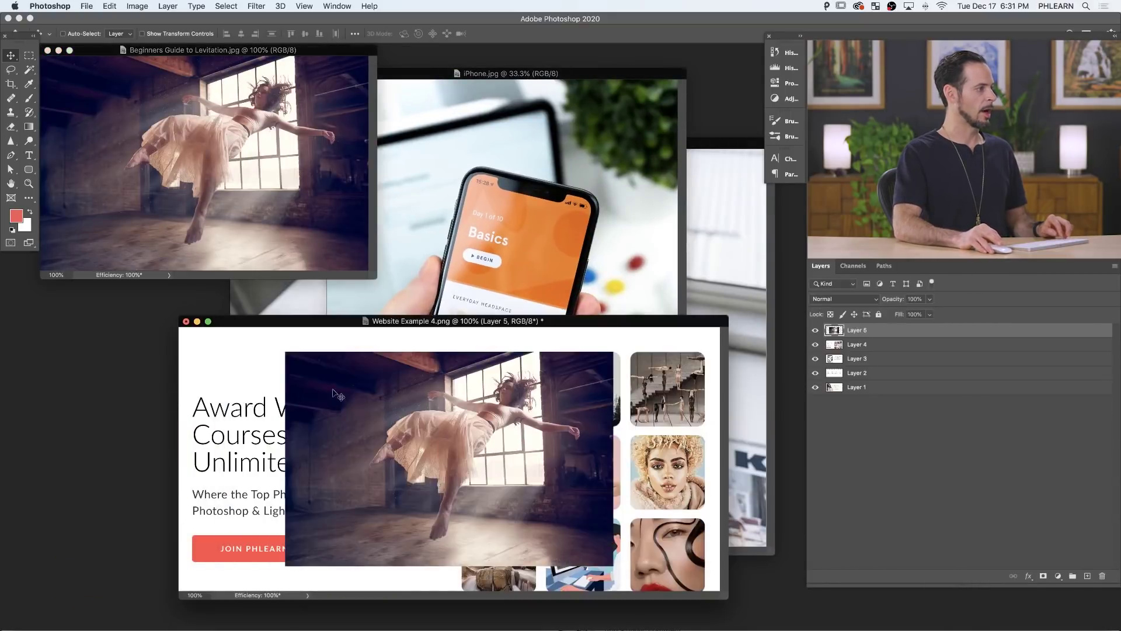
{"action": "left_click", "coordinate": [257, 216]}
{"action": "key", "text": "super+w"}
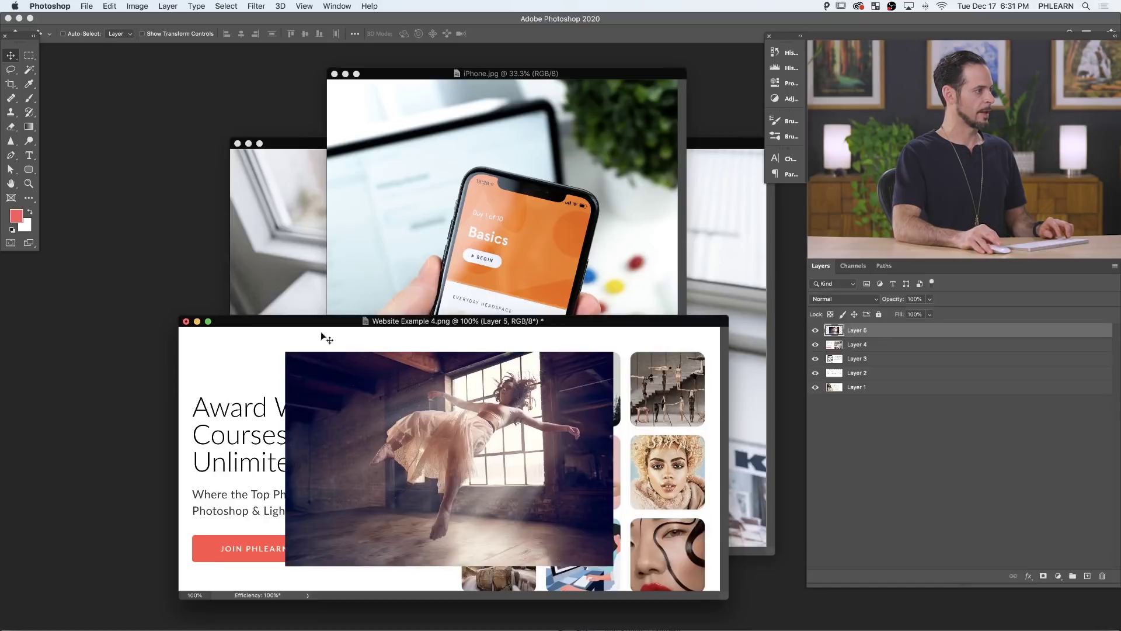
Reposition, zoom out and enlarge the Website Example 4 window.
{"action": "left_click_drag", "start_coordinate": [331, 325], "coordinate": [211, 111]}
{"action": "key", "text": "super+minus"}
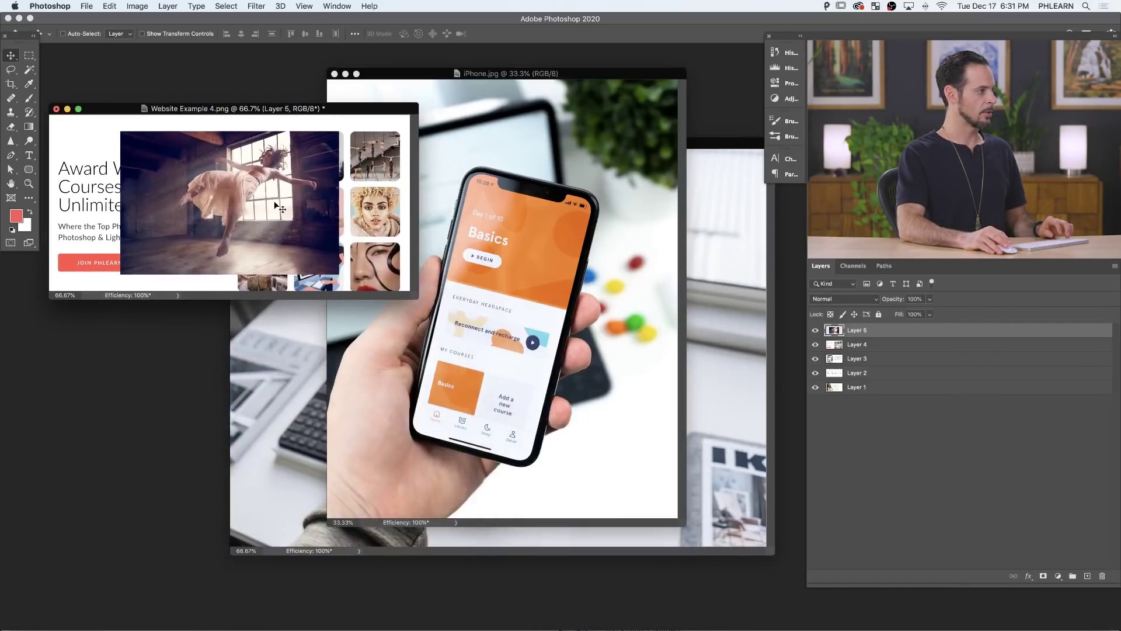
{"action": "left_click_drag", "start_coordinate": [417, 303], "coordinate": [503, 456]}
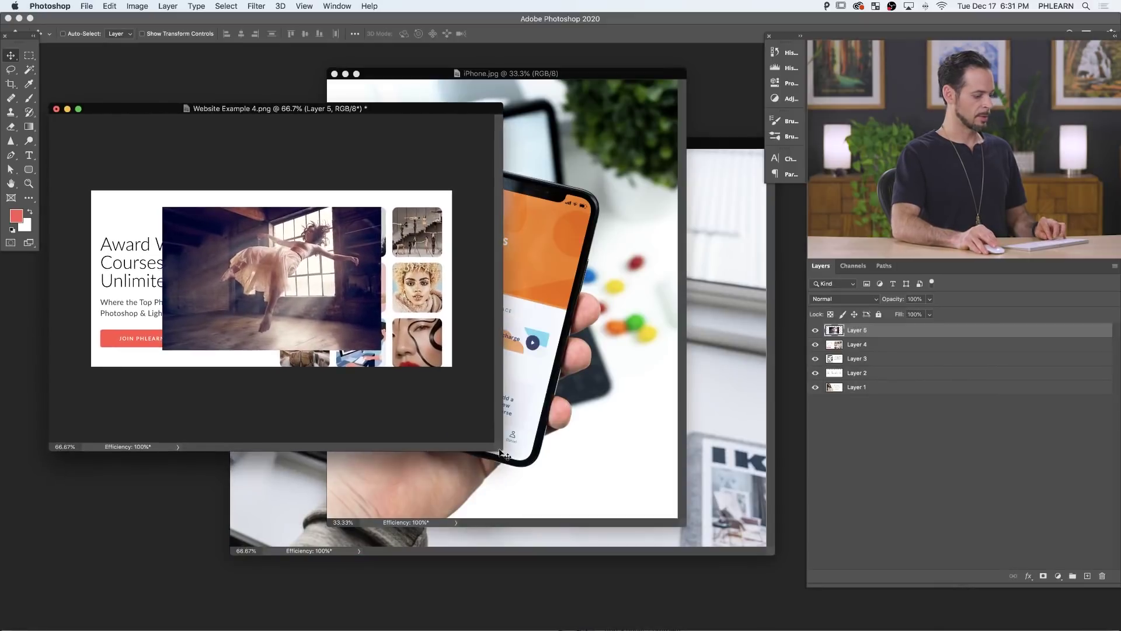
Extend the canvas downward with an unconstrained crop to make a taller page.
{"action": "key", "text": "c"}
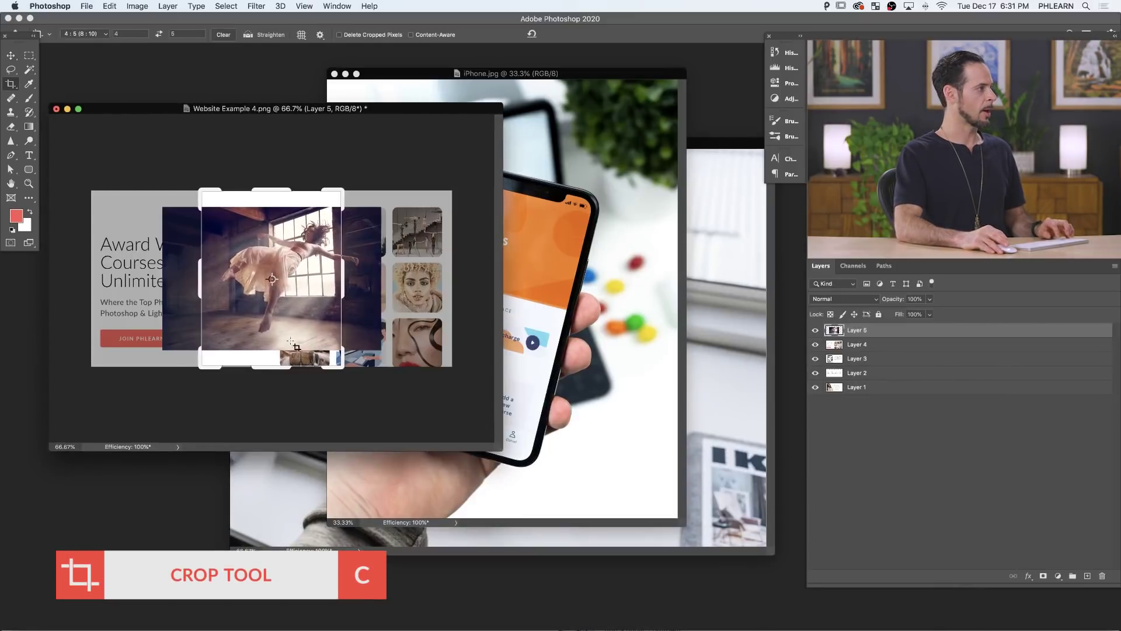
{"action": "left_click", "coordinate": [101, 34]}
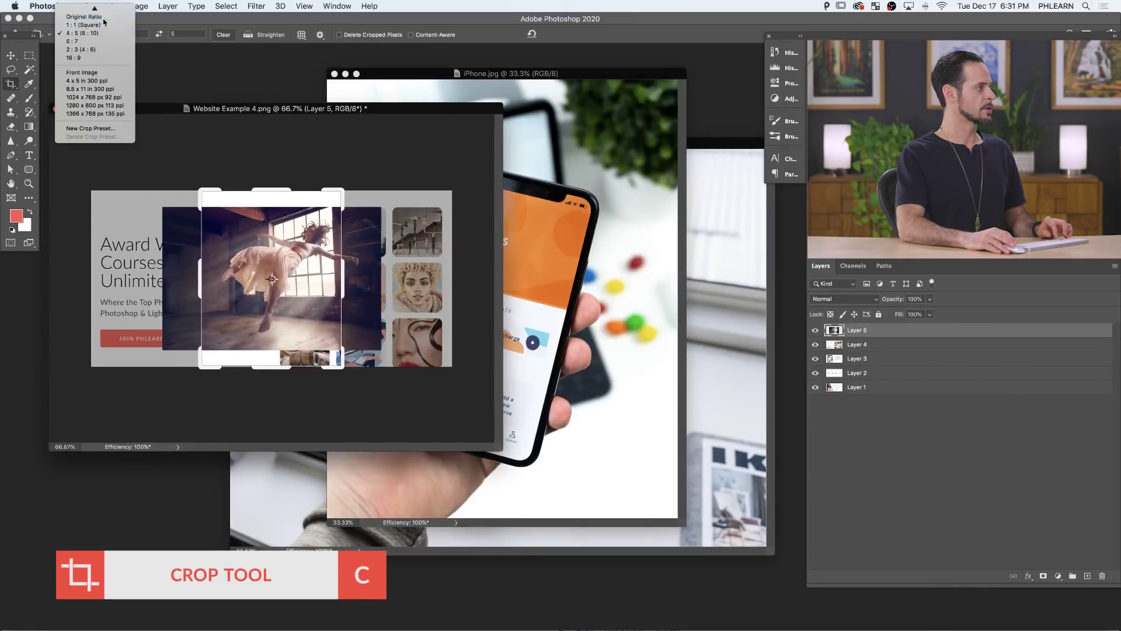
{"action": "left_click", "coordinate": [104, 18]}
{"action": "left_click", "coordinate": [223, 36]}
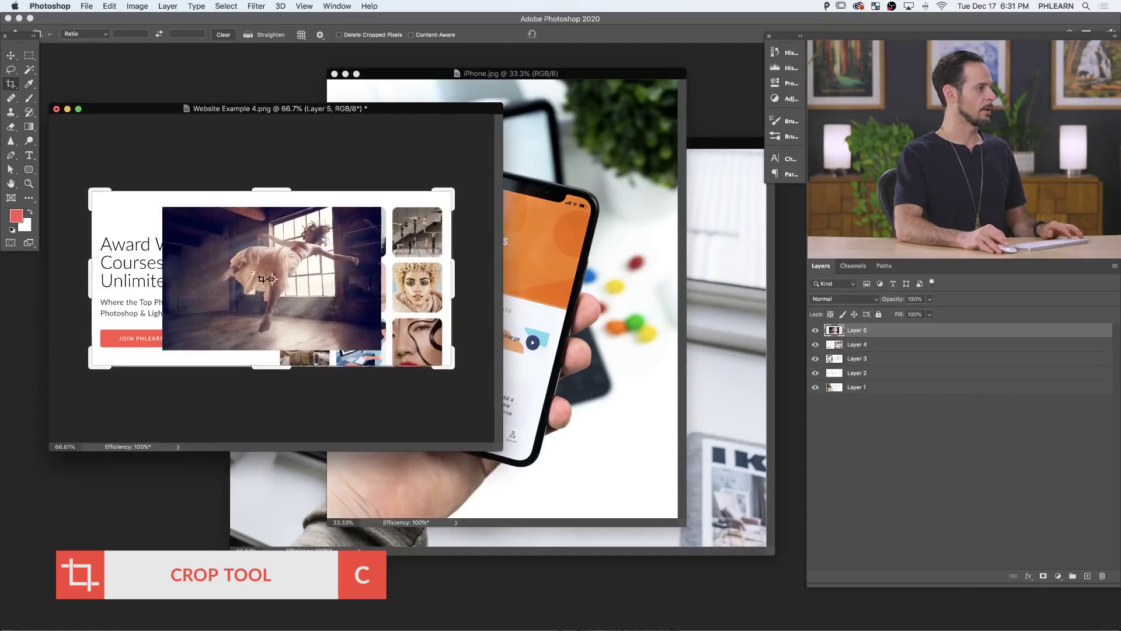
{"action": "left_click_drag", "start_coordinate": [278, 371], "coordinate": [274, 449]}
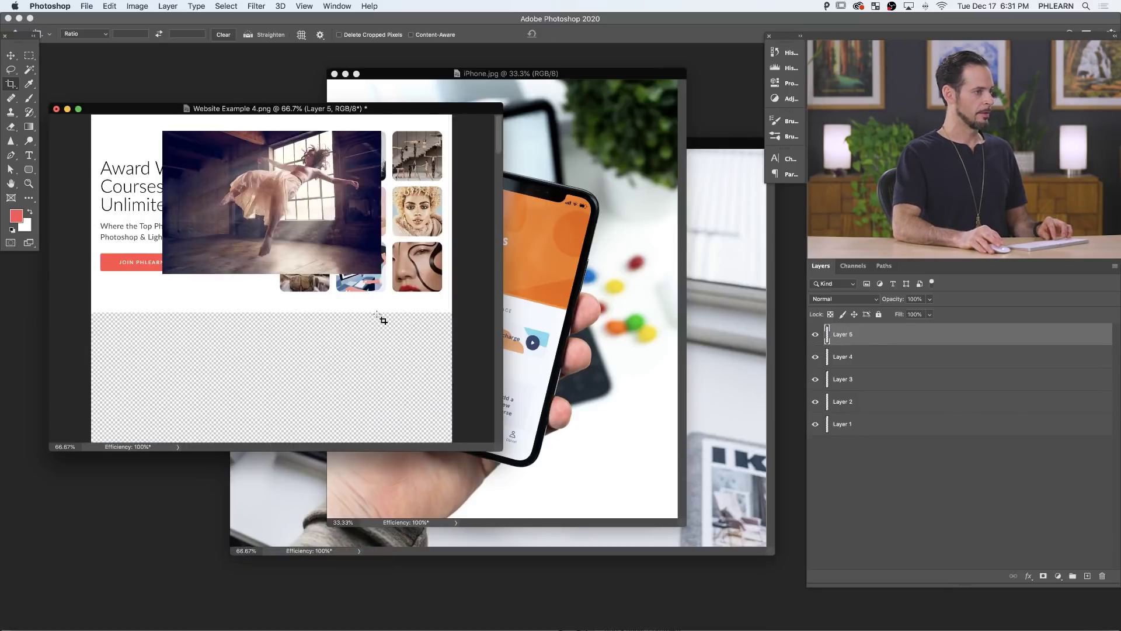
{"action": "key", "text": "super+minus"}
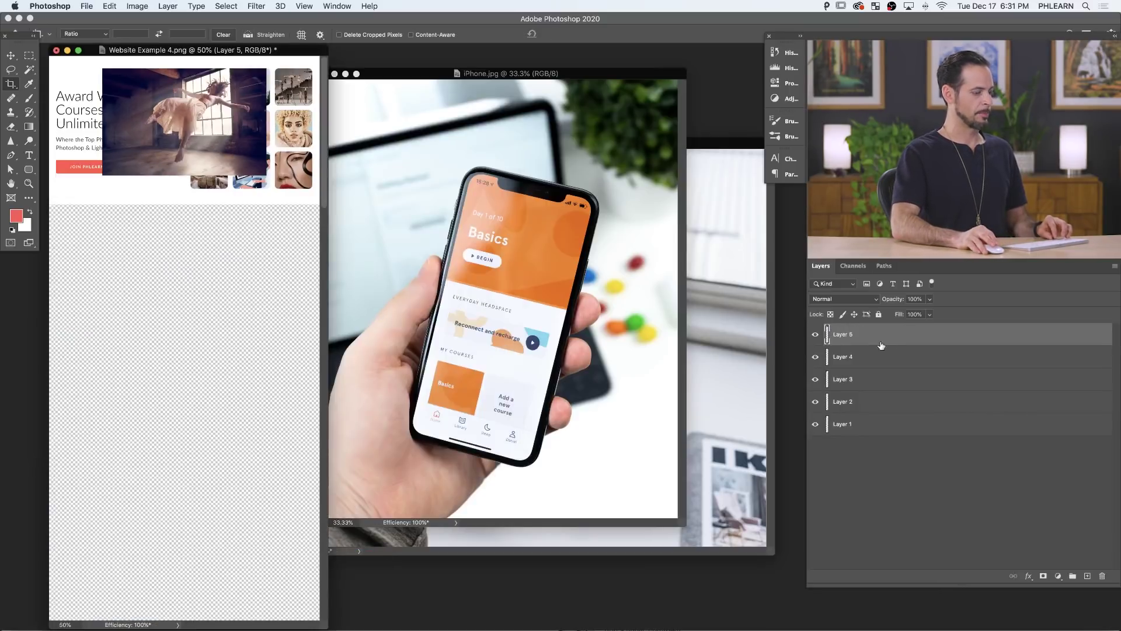
Scale the dancer image (Layer 5) up to span the page width.
{"action": "key", "text": "super+t"}
{"action": "left_click_drag", "start_coordinate": [264, 173], "coordinate": [323, 197]}
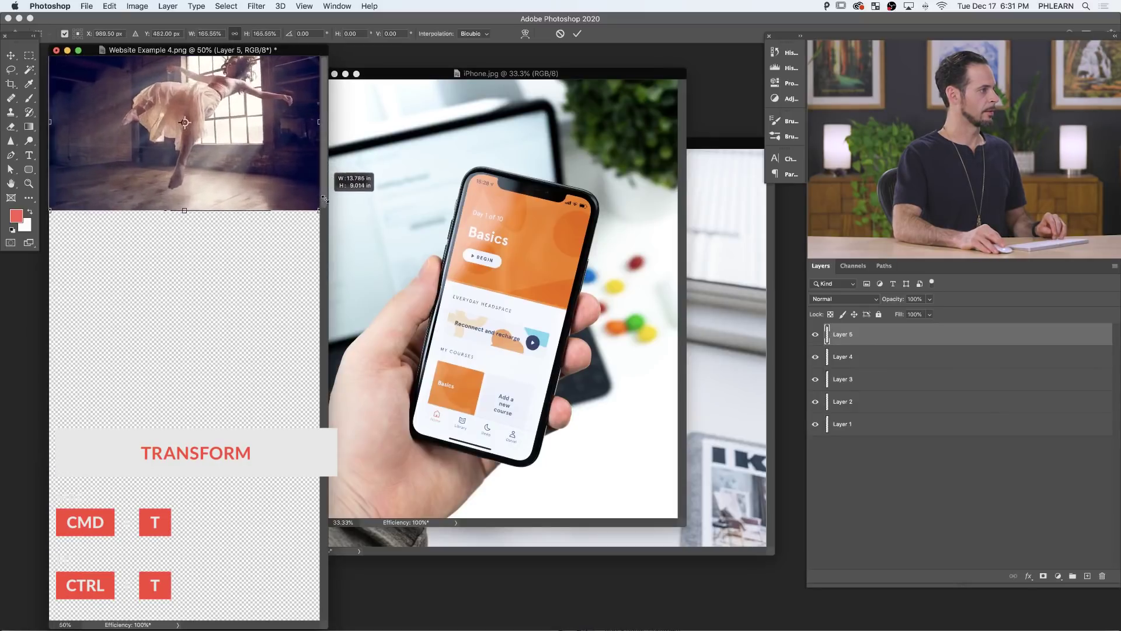
{"action": "key", "text": "Return"}
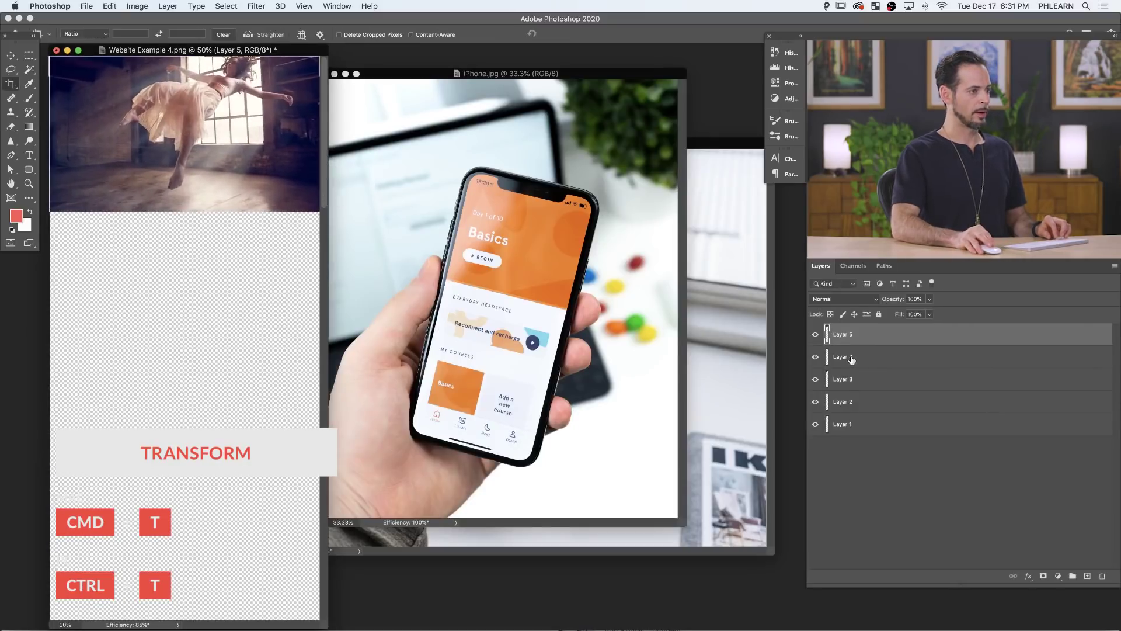
Stack the Award Winning, Unlimited streaming and icons sections in order beneath the dancer header.
{"action": "key", "text": "alt+bracketleft"}
{"action": "left_click_drag", "start_coordinate": [212, 302], "coordinate": [211, 445]}
{"action": "left_click", "coordinate": [823, 385]}
{"action": "left_click_drag", "start_coordinate": [146, 379], "coordinate": [144, 589]}
{"action": "key", "text": "f"}
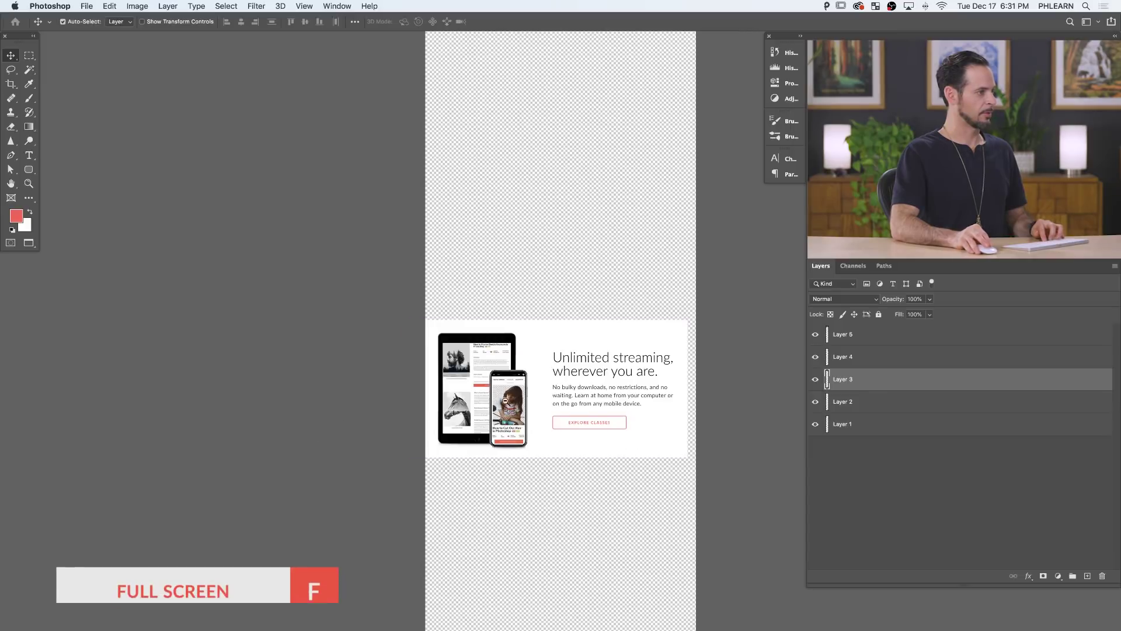
{"action": "scroll", "coordinate": [521, 399], "scroll_direction": "down", "scroll_amount": 5}
{"action": "left_click_drag", "start_coordinate": [544, 264], "coordinate": [544, 251]}
{"action": "left_click", "coordinate": [867, 403]}
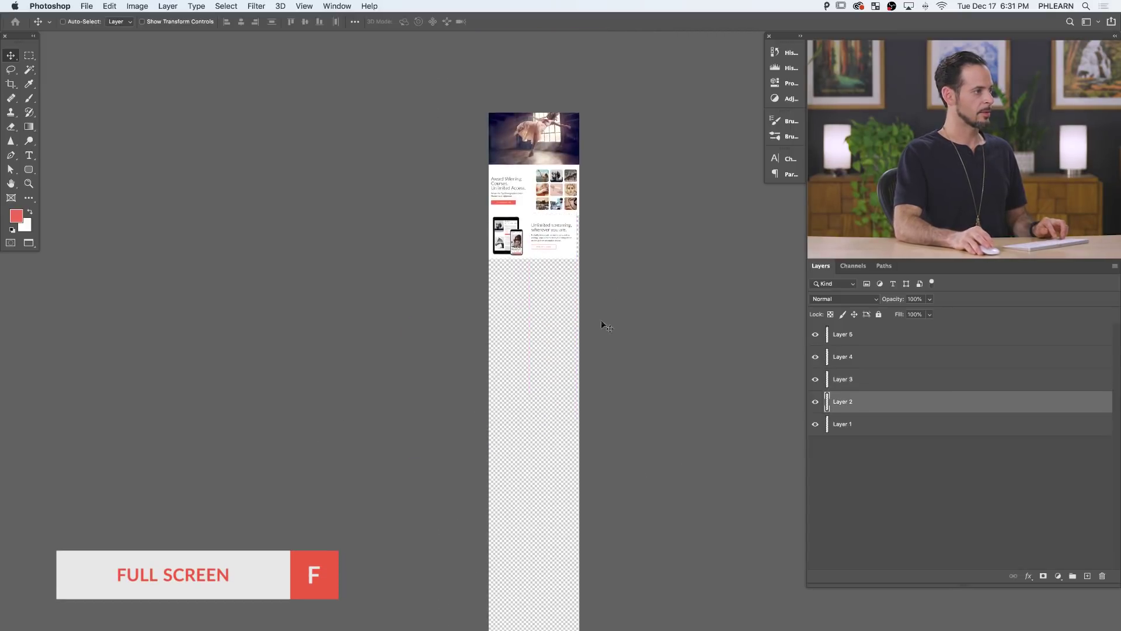
{"action": "left_click_drag", "start_coordinate": [607, 375], "coordinate": [647, 411]}
{"action": "key", "text": "alt+bracketleft"}
Crop the canvas bottom to end just below the Advanced Compositing section.
{"action": "key", "text": "c"}
{"action": "scroll", "coordinate": [542, 491], "scroll_direction": "down", "scroll_amount": 6}
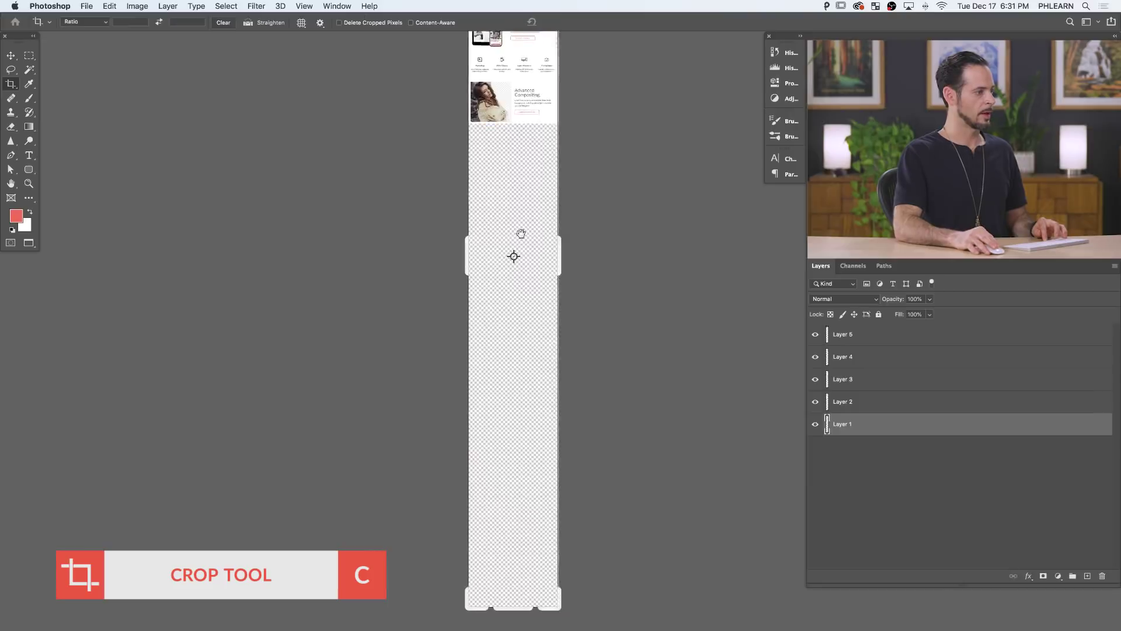
{"action": "left_click_drag", "start_coordinate": [519, 480], "coordinate": [523, 240]}
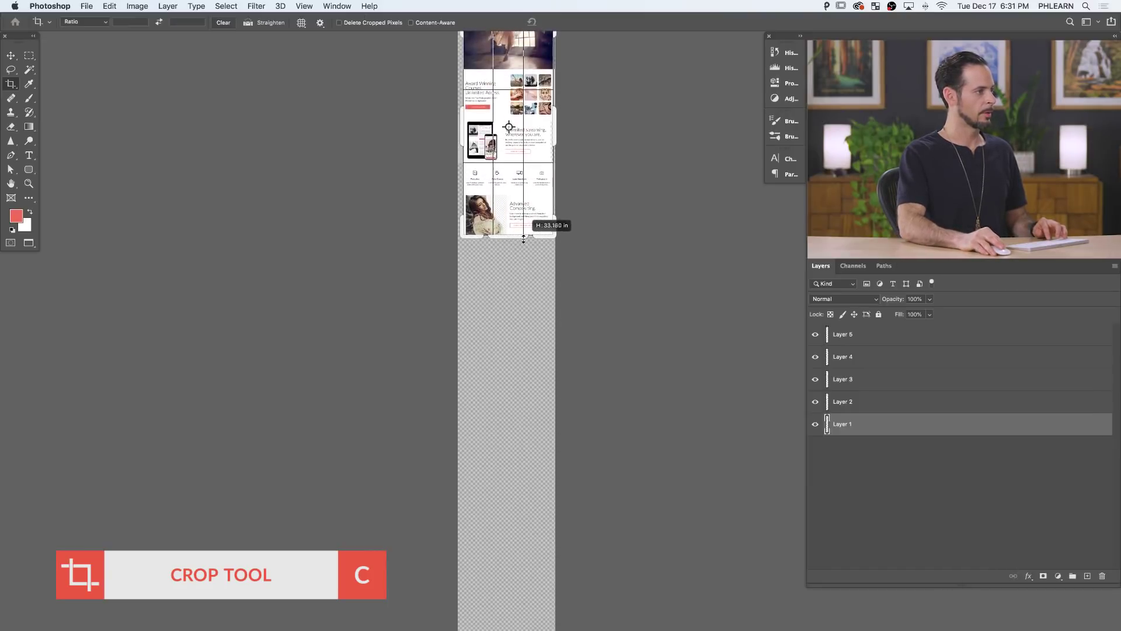
{"action": "key", "text": "Return"}
{"action": "scroll", "coordinate": [559, 279], "scroll_direction": "up", "scroll_amount": 3}
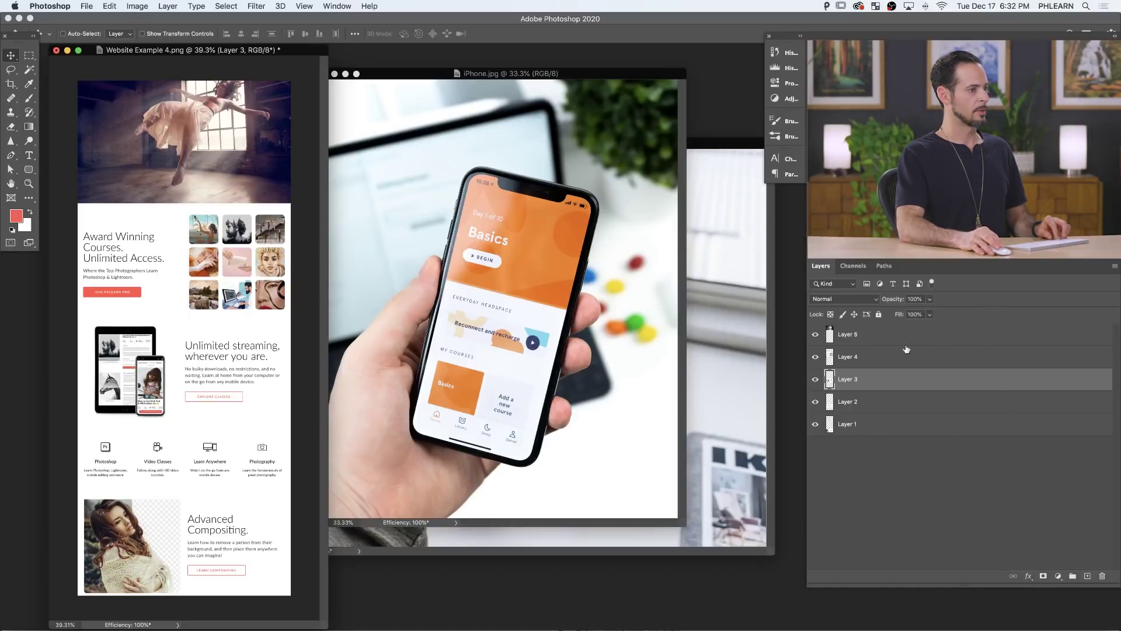
Select all five layers and nudge the whole layout down slightly.
{"action": "left_click", "coordinate": [906, 344]}
{"action": "left_click", "coordinate": [878, 426], "text": "shift"}
{"action": "mouse_move", "coordinate": [230, 278]}
{"action": "left_mouse_down"}
{"action": "mouse_move", "coordinate": [230, 303]}
{"action": "mouse_move", "coordinate": [230, 293]}
{"action": "left_mouse_up"}
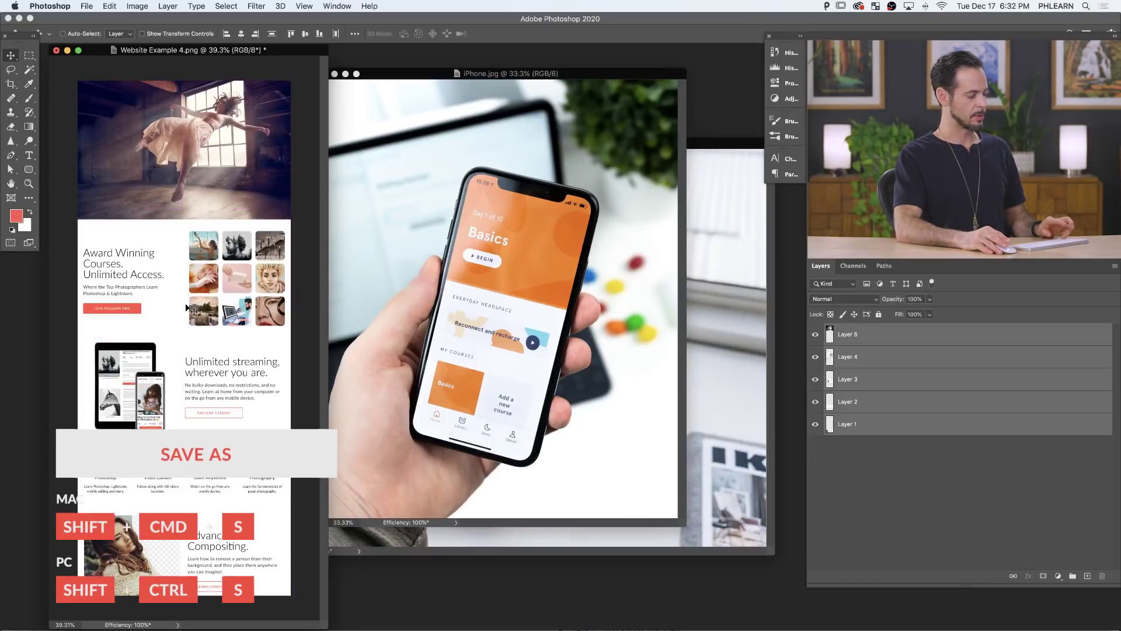
Save the layout as Website Example.psd in the Images folder.
{"action": "key", "text": "shift+super+s"}
{"action": "left_click", "coordinate": [544, 110]}
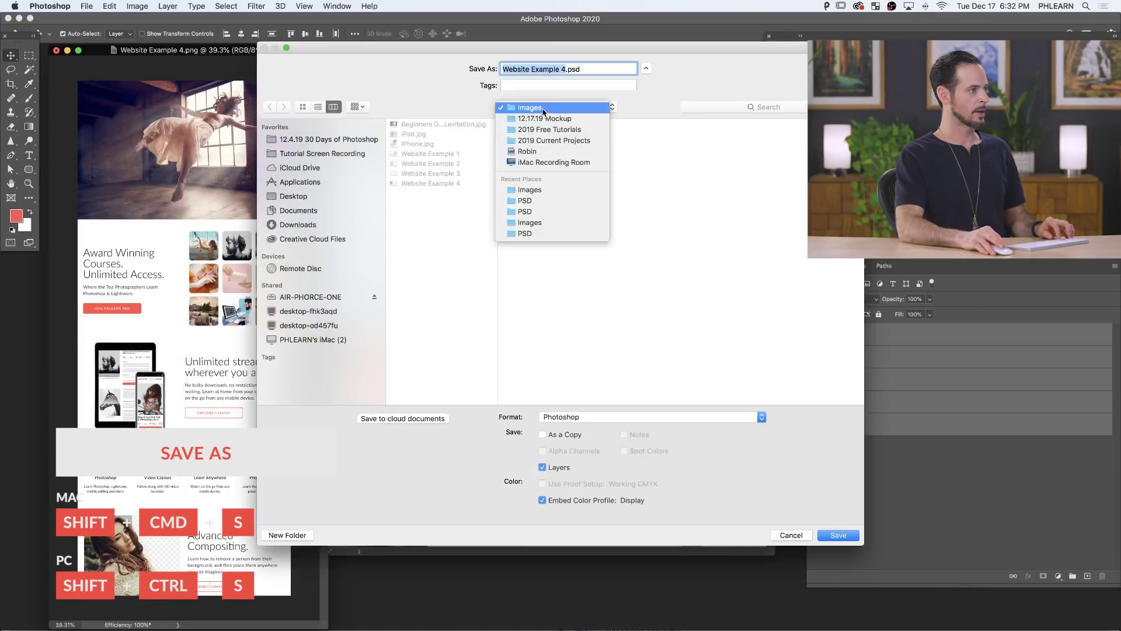
{"action": "left_click", "coordinate": [543, 111]}
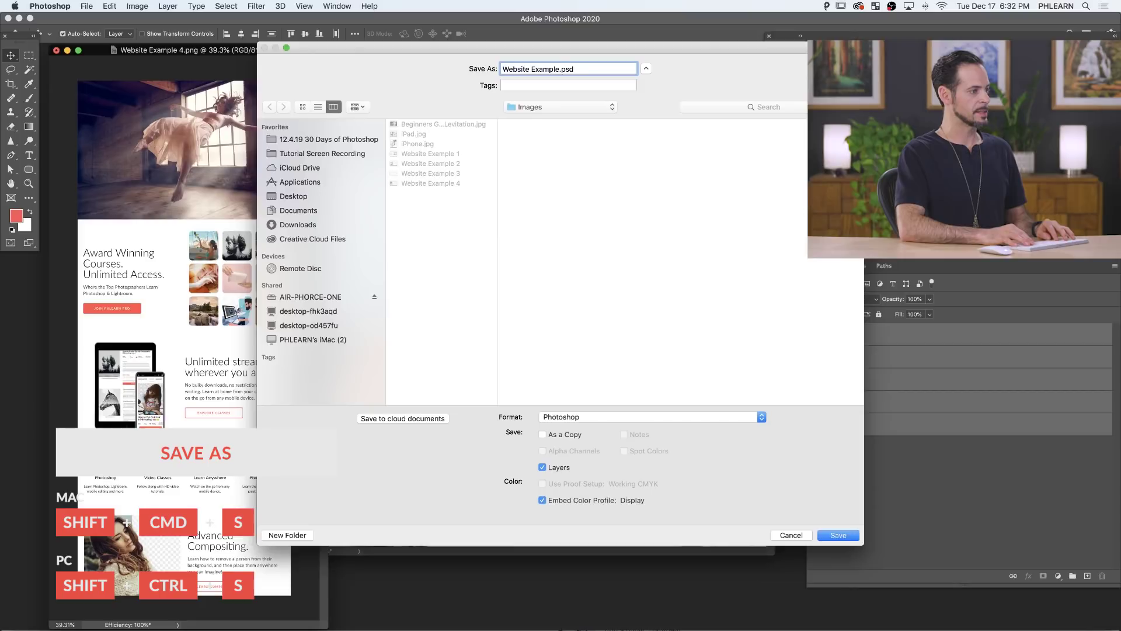
{"action": "key", "text": "Return"}
{"action": "key", "text": "Return"}
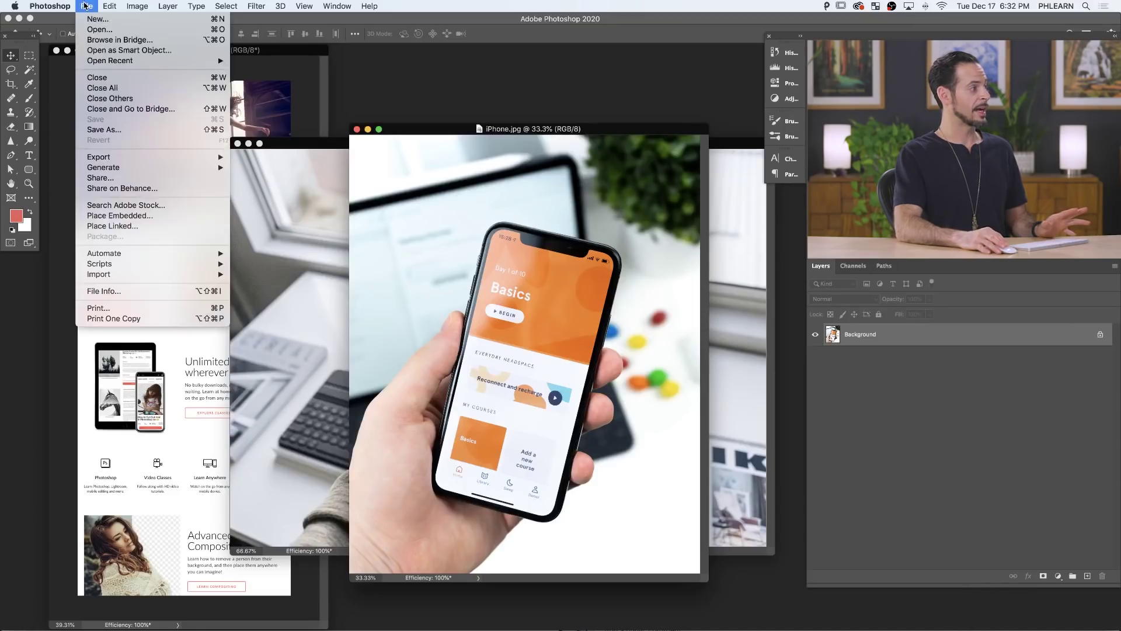
Place Website Example.psd linked into the iPhone photo, scaled to about 151% and rotated about 14°.
{"action": "left_click", "coordinate": [124, 226]}
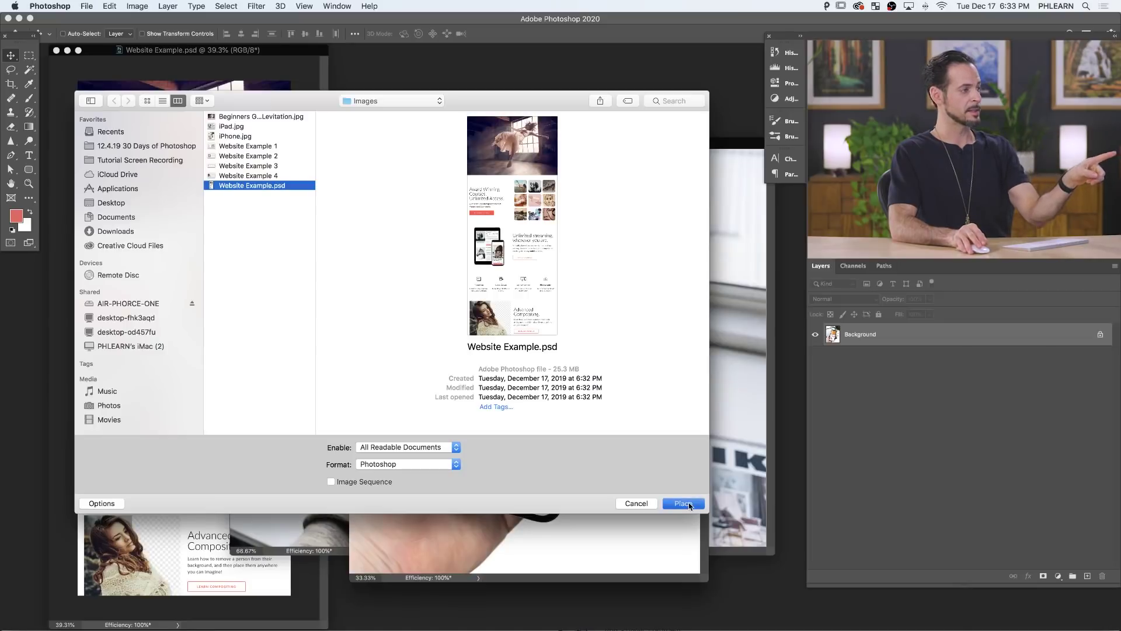
{"action": "left_click", "coordinate": [683, 502]}
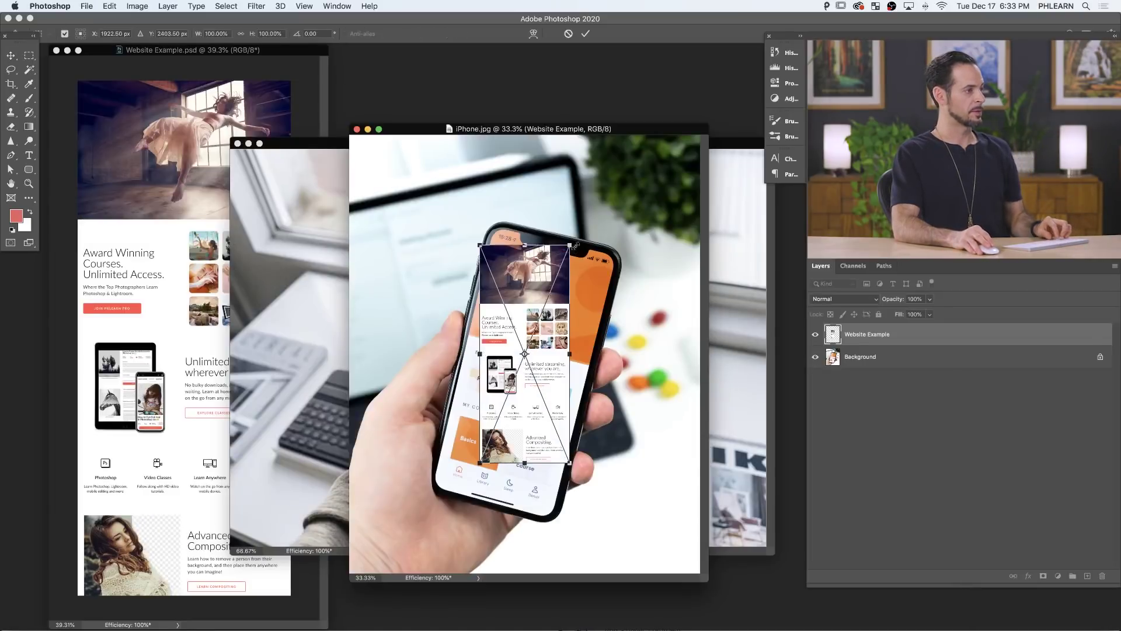
{"action": "left_click_drag", "start_coordinate": [570, 244], "coordinate": [631, 156]}
{"action": "left_click_drag", "start_coordinate": [638, 300], "coordinate": [556, 394]}
{"action": "left_click_drag", "start_coordinate": [617, 248], "coordinate": [631, 236]}
{"action": "left_click_drag", "start_coordinate": [606, 296], "coordinate": [603, 299]}
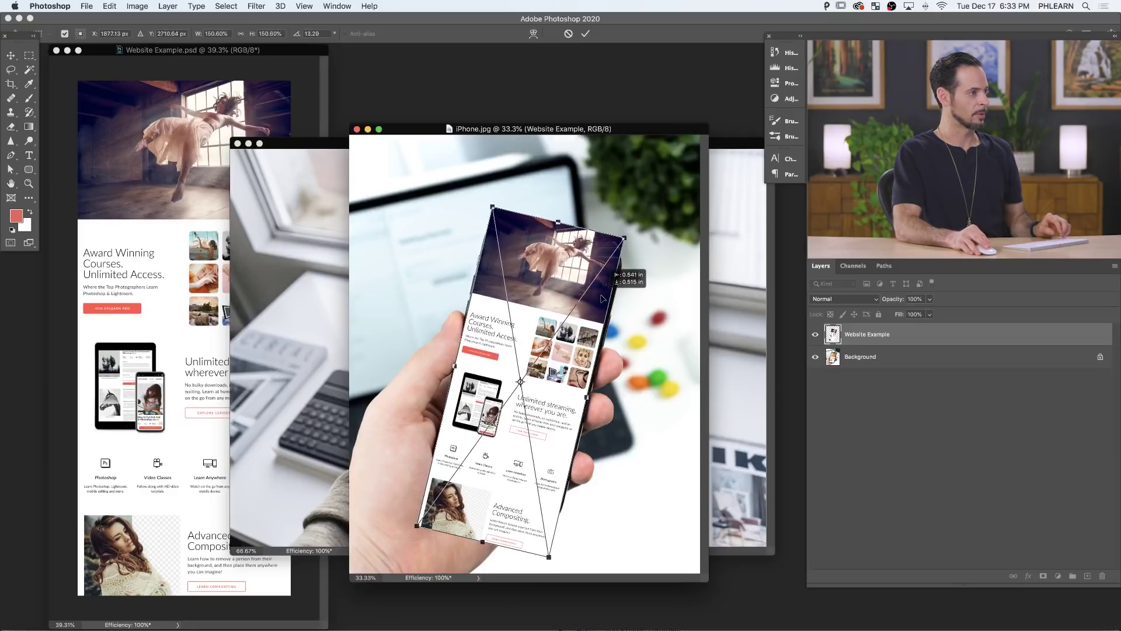
{"action": "key", "text": "Return"}
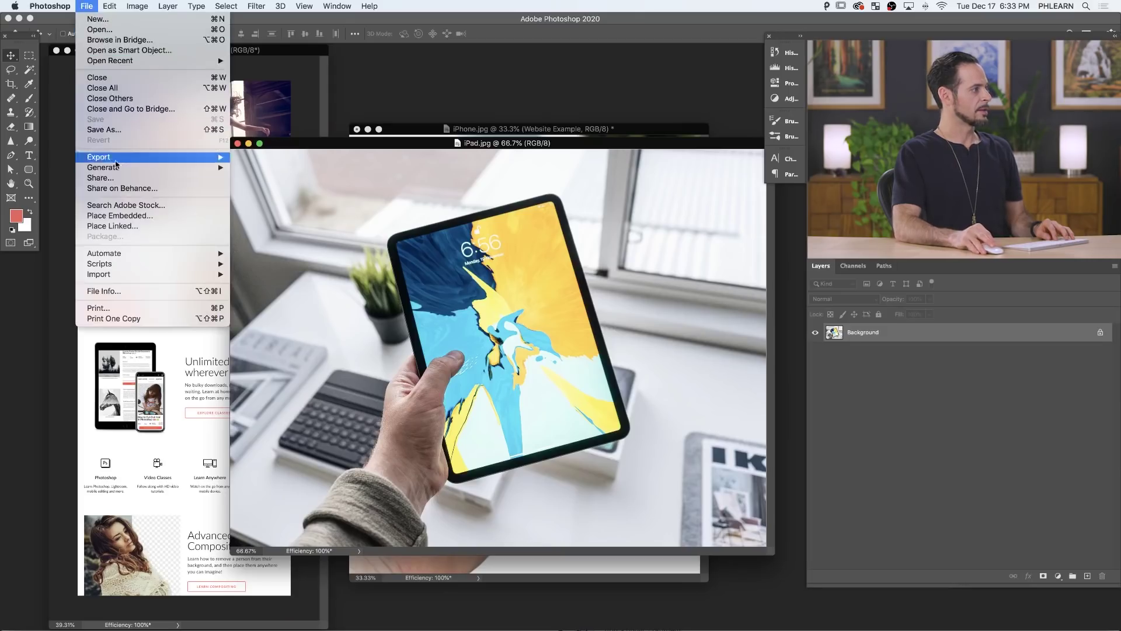
Place Website Example.psd linked into the iPad photo and rotate it to about -15.3°.
{"action": "left_click", "coordinate": [125, 227]}
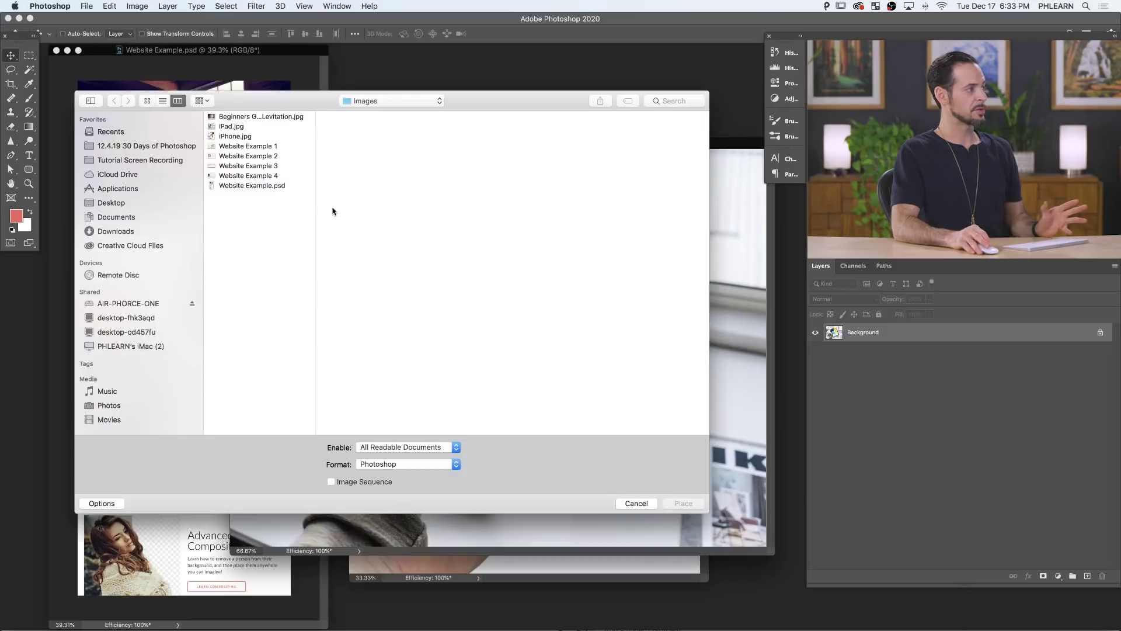
{"action": "left_click", "coordinate": [250, 185]}
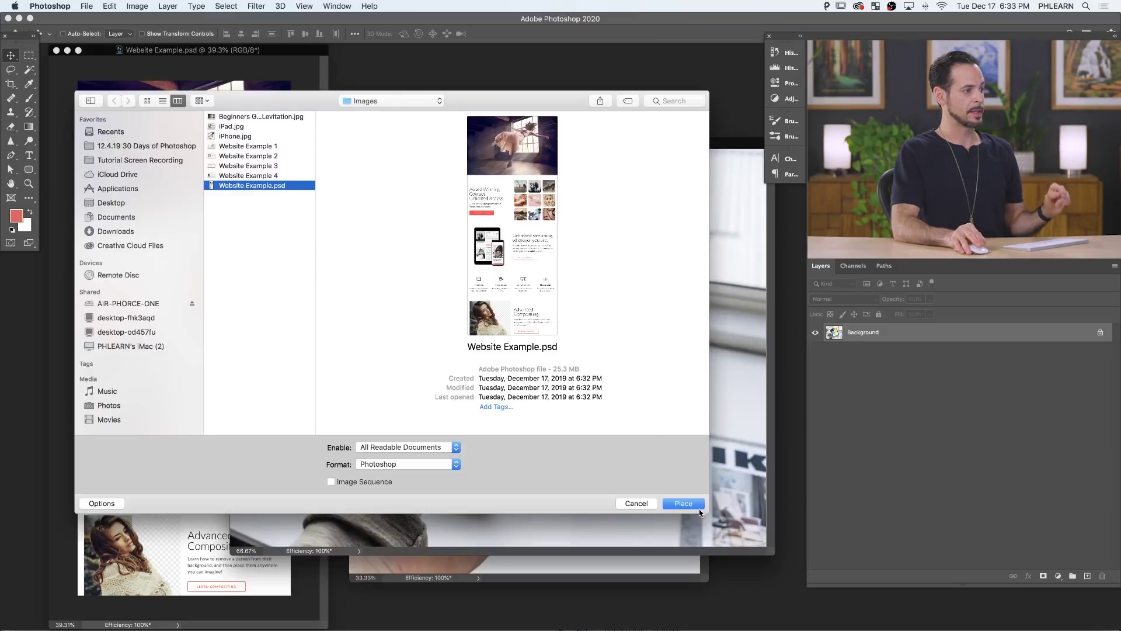
{"action": "left_click", "coordinate": [683, 503]}
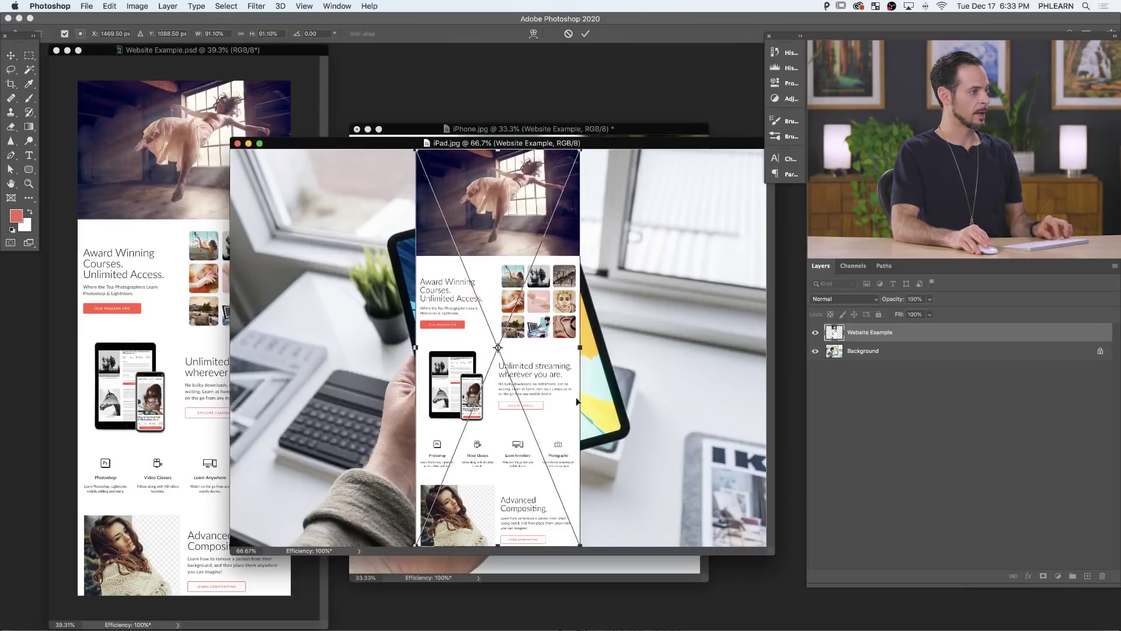
{"action": "left_click_drag", "start_coordinate": [598, 353], "coordinate": [577, 423]}
{"action": "left_click_drag", "start_coordinate": [631, 393], "coordinate": [631, 394]}
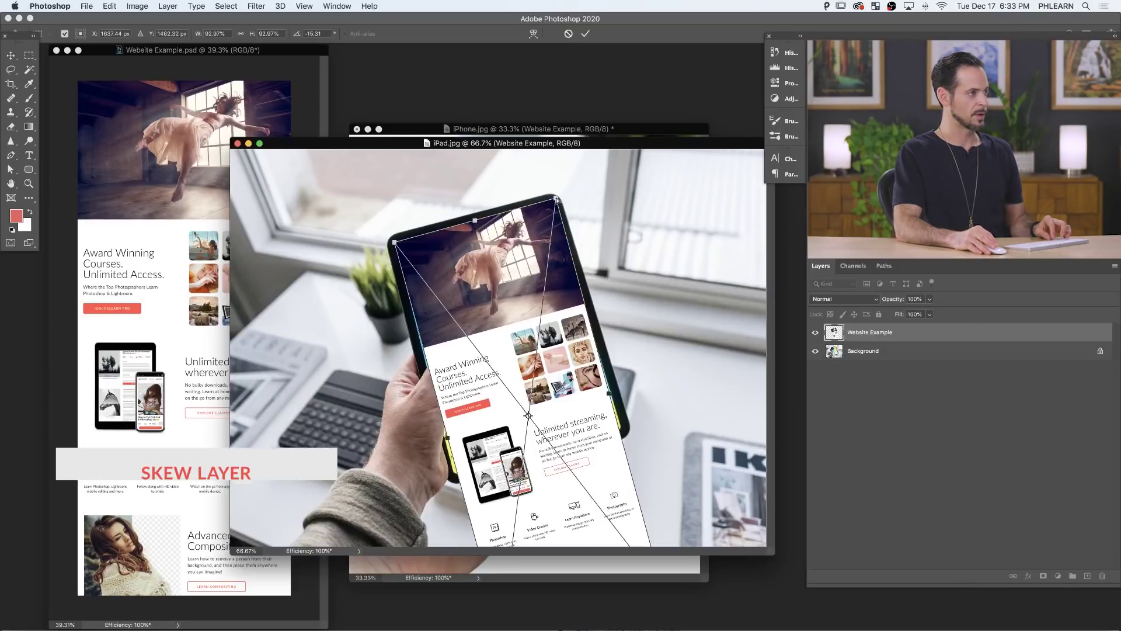
Skew the top corners onto the tablet's corners, enlarge to fill the screen, and apply.
{"action": "left_click_drag", "start_coordinate": [556, 199], "coordinate": [550, 201]}
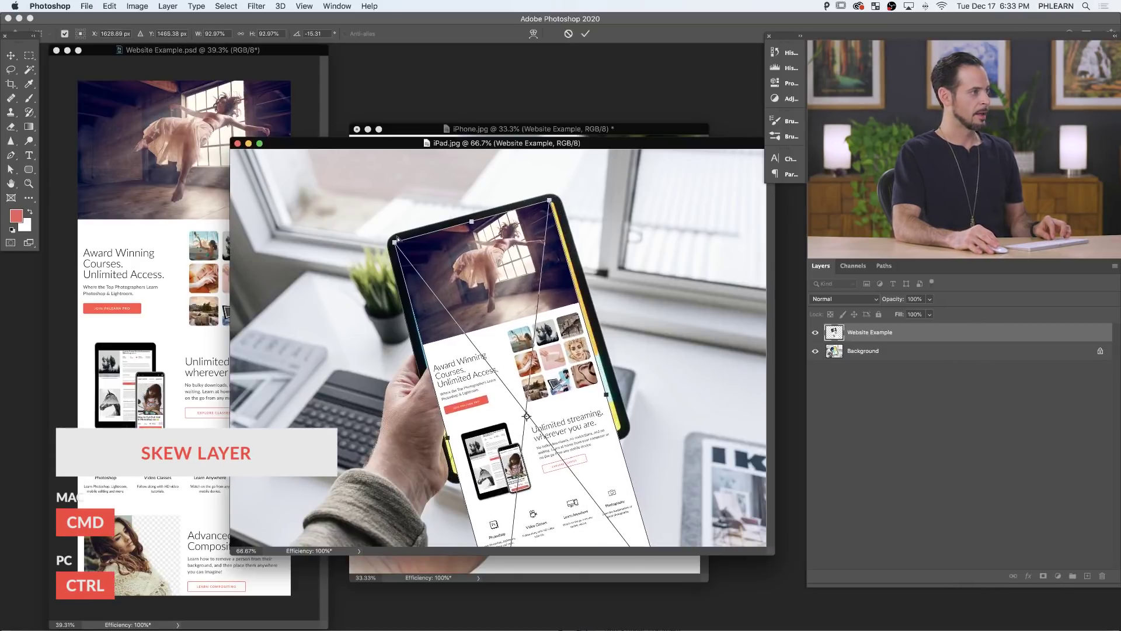
{"action": "mouse_move", "coordinate": [397, 243]}
{"action": "left_mouse_down"}
{"action": "mouse_move", "coordinate": [418, 236]}
{"action": "mouse_move", "coordinate": [401, 240]}
{"action": "left_mouse_up"}
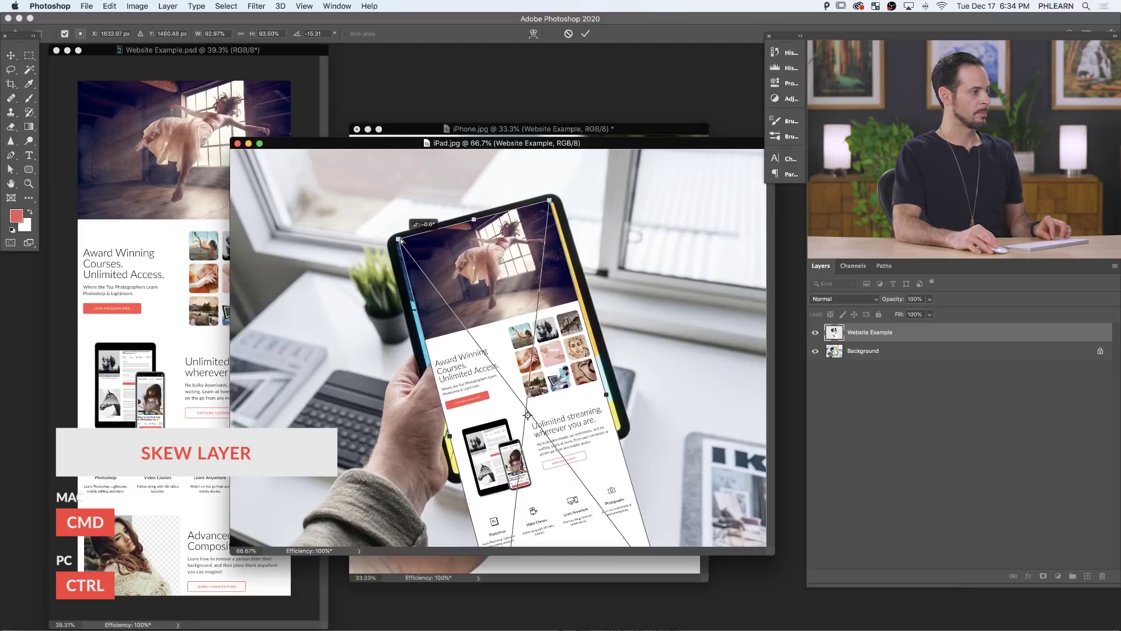
{"action": "left_click_drag", "start_coordinate": [549, 200], "coordinate": [555, 193]}
{"action": "left_click_drag", "start_coordinate": [541, 249], "coordinate": [546, 262]}
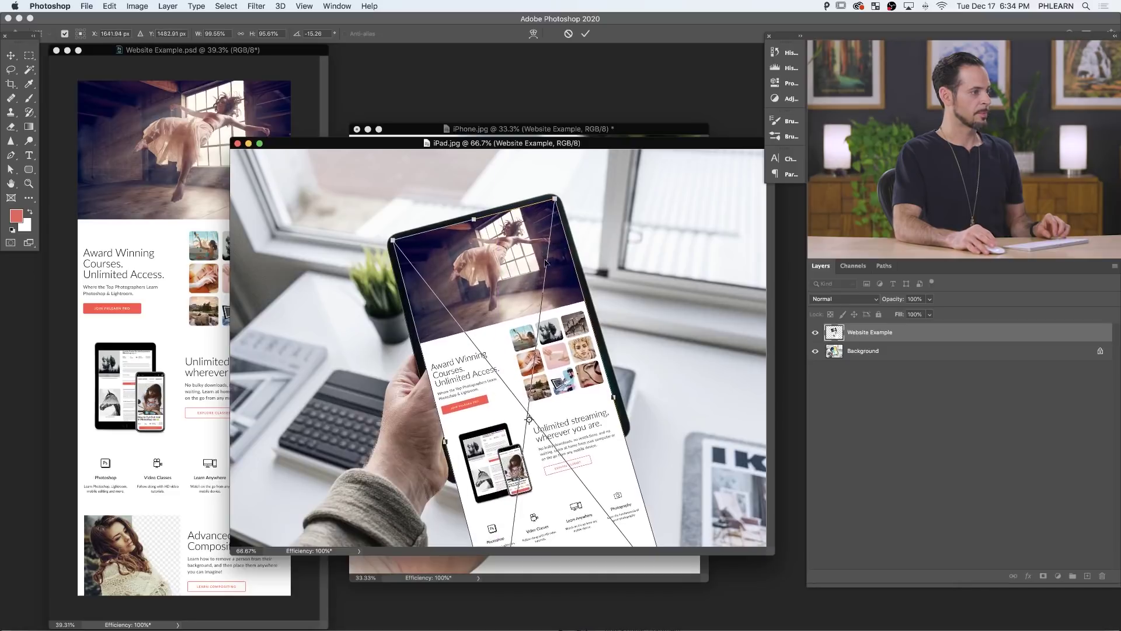
{"action": "key", "text": "Return"}
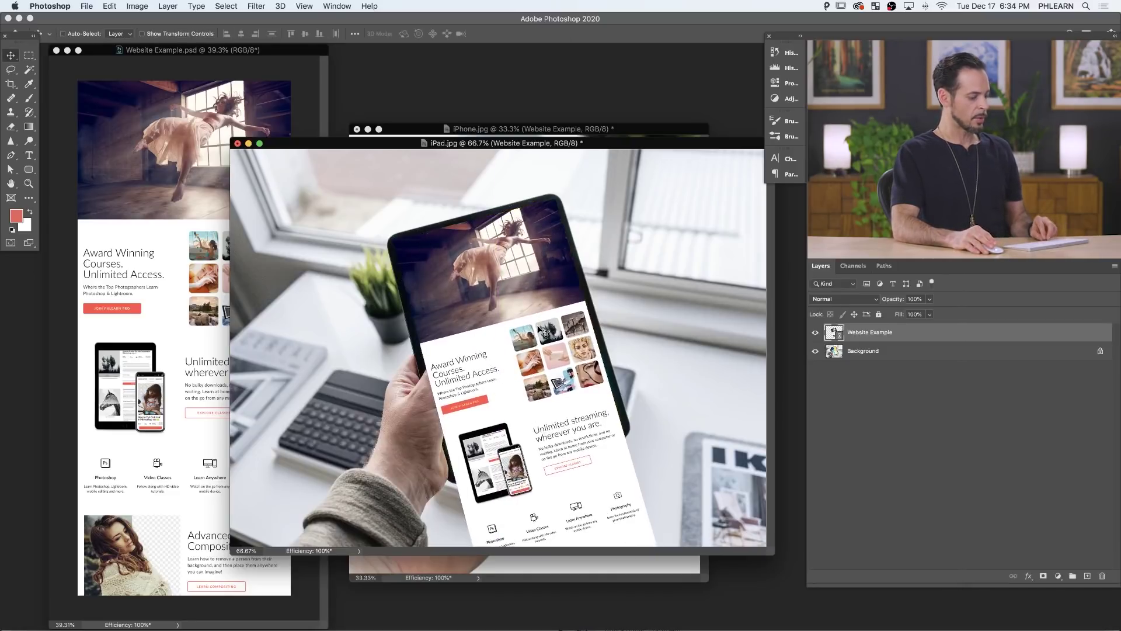
With the website layer hidden, Magic Wand-select the tablet screen at tolerance 30, then unhide the layer.
{"action": "key", "text": "f"}
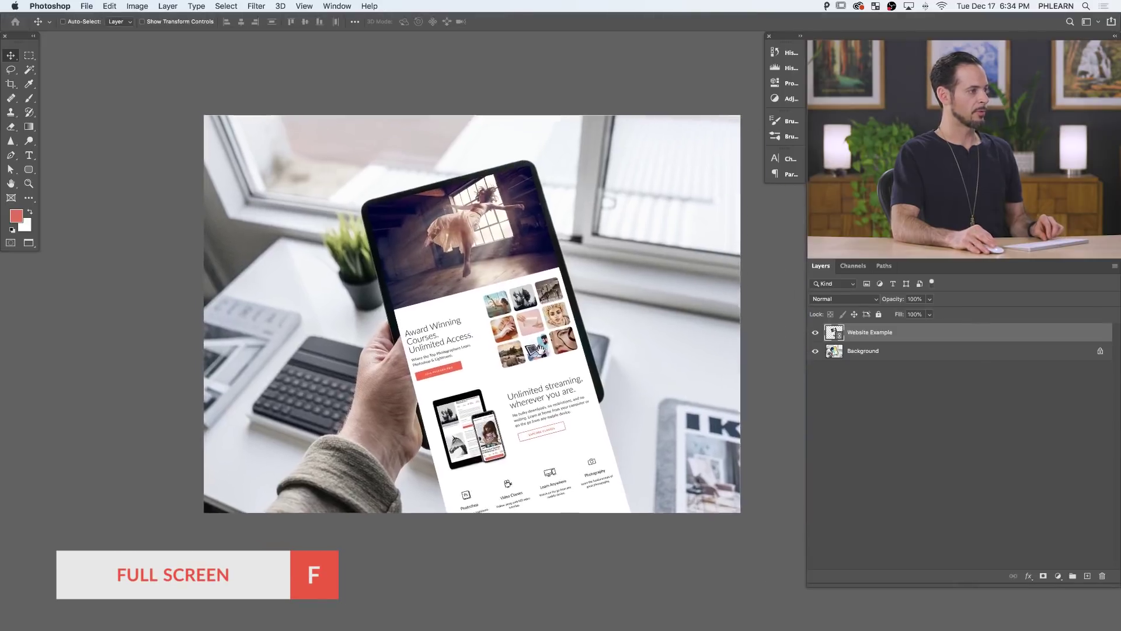
{"action": "scroll", "coordinate": [541, 349], "scroll_direction": "up", "scroll_amount": 3}
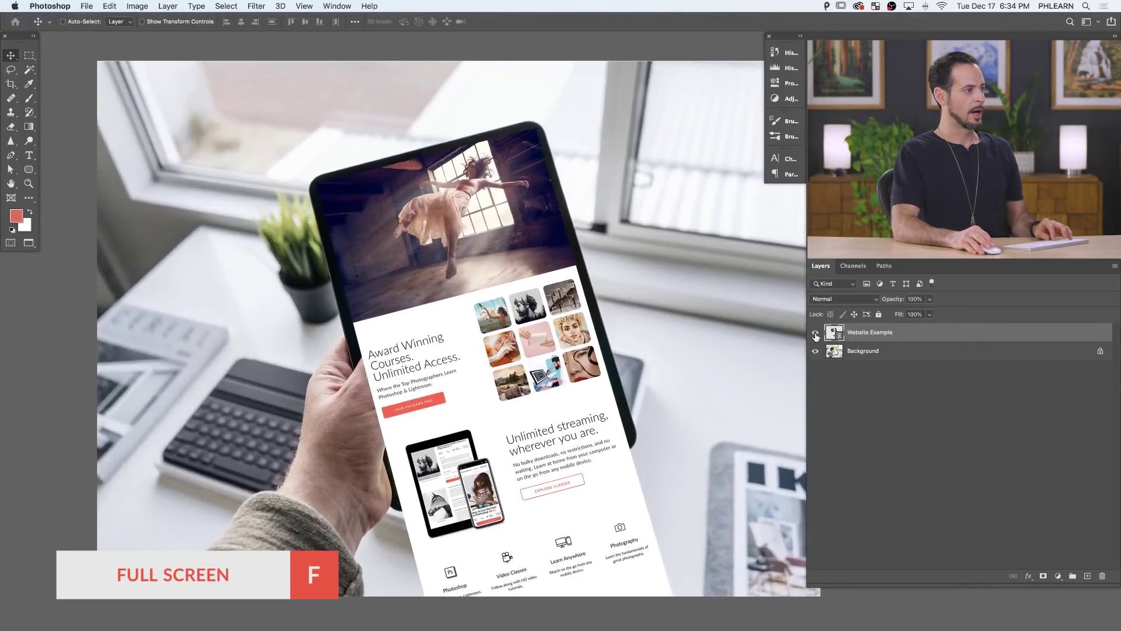
{"action": "left_click", "coordinate": [815, 333]}
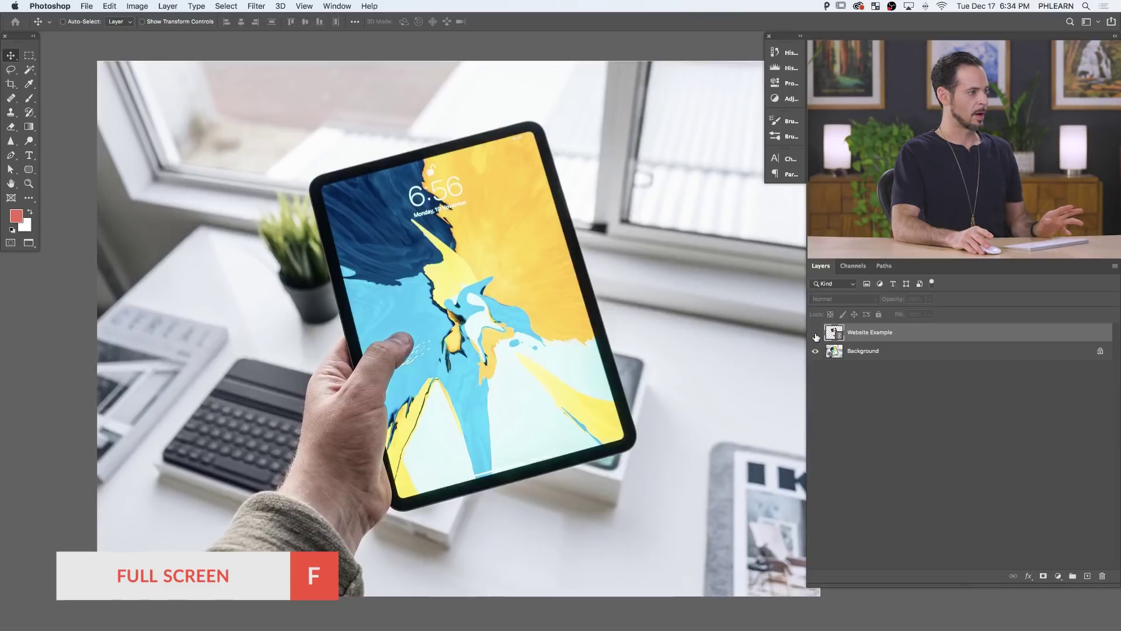
{"action": "key", "text": "w"}
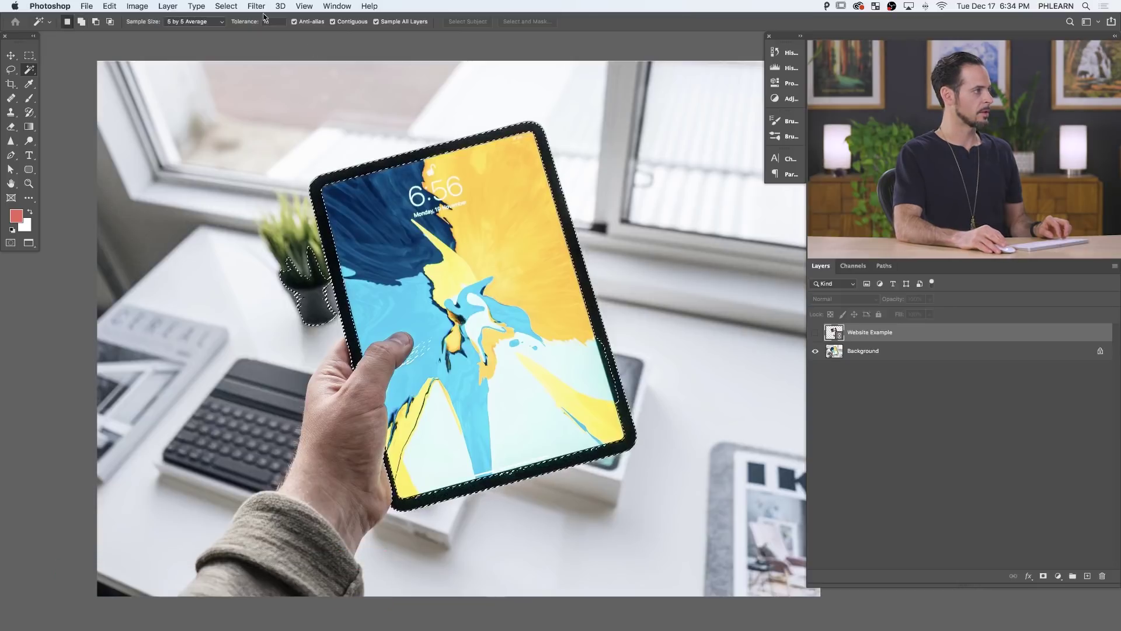
{"action": "type", "text": "30"}
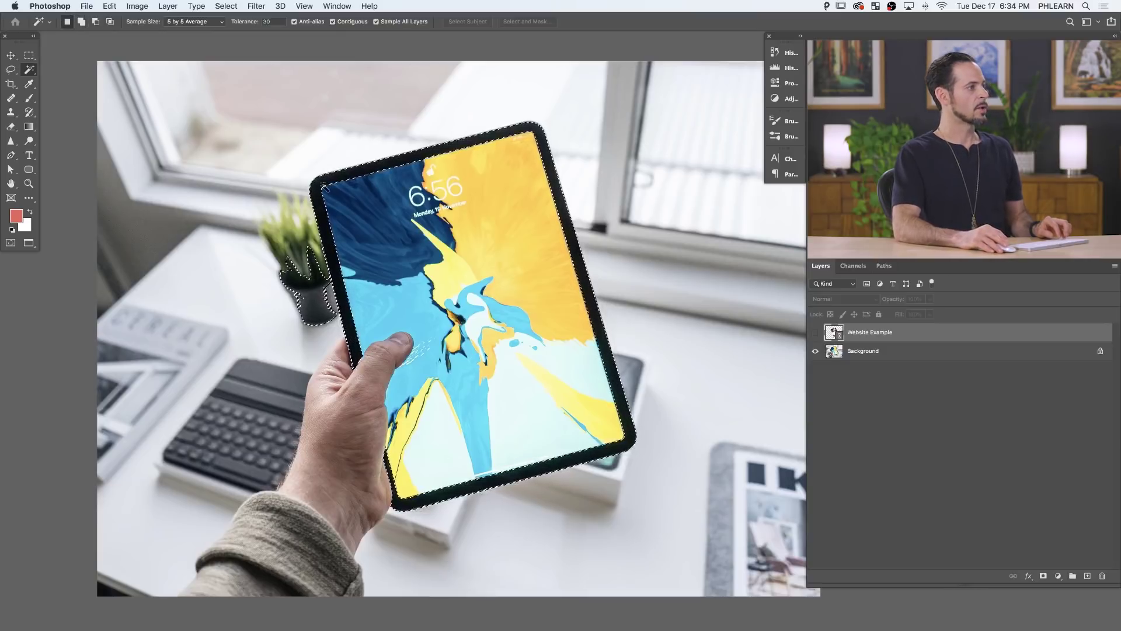
{"action": "left_click", "coordinate": [815, 333]}
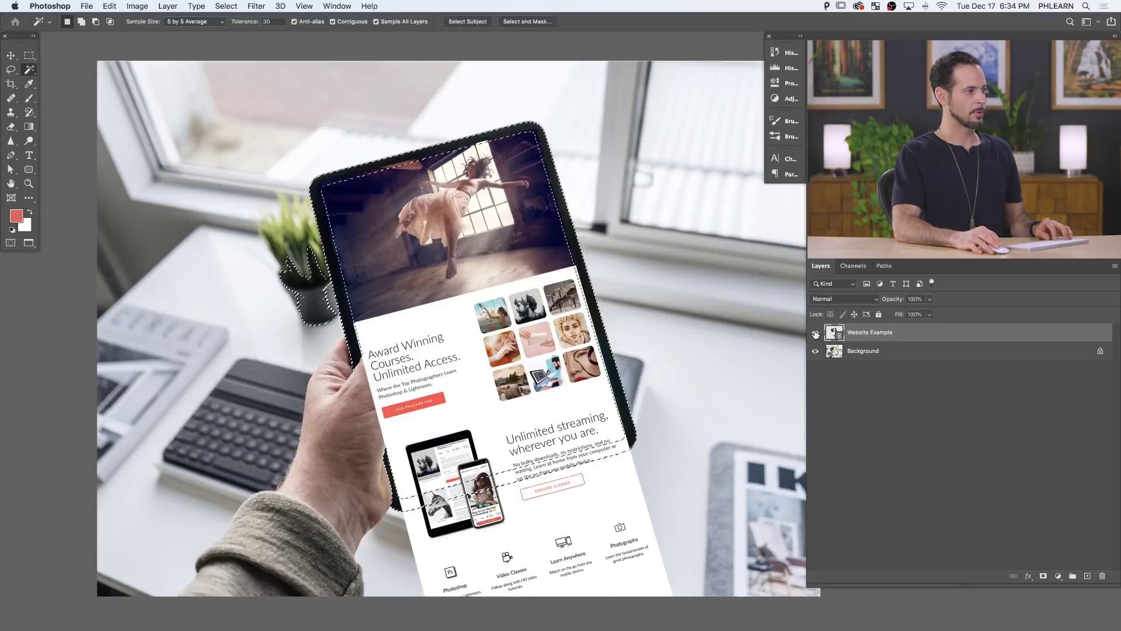
Add a layer mask from the screen selection to the website layer and invert it.
{"action": "left_click", "coordinate": [1044, 577]}
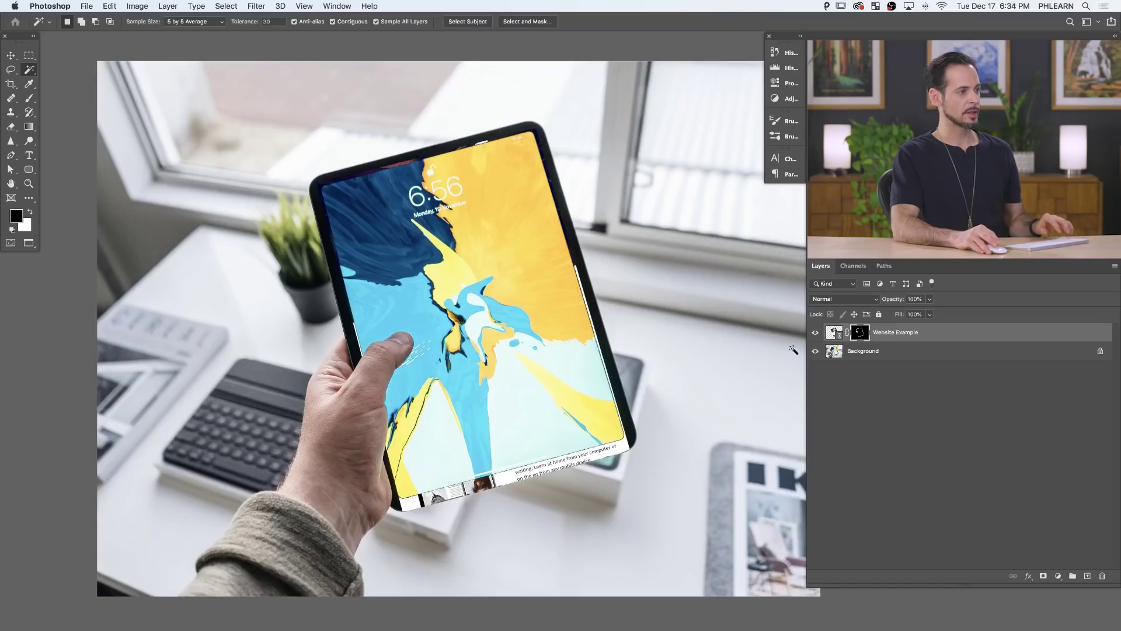
{"action": "key", "text": "super+i"}
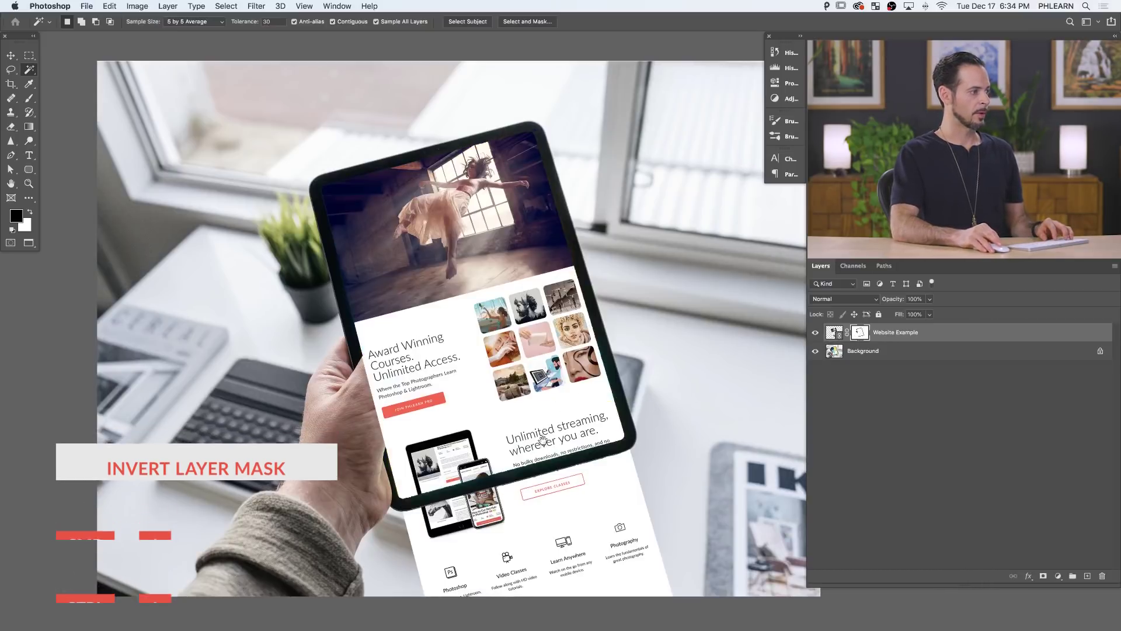
{"action": "scroll", "coordinate": [315, 234], "scroll_direction": "right", "scroll_amount": 3}
{"action": "scroll", "coordinate": [316, 233], "scroll_direction": "down", "scroll_amount": 2}
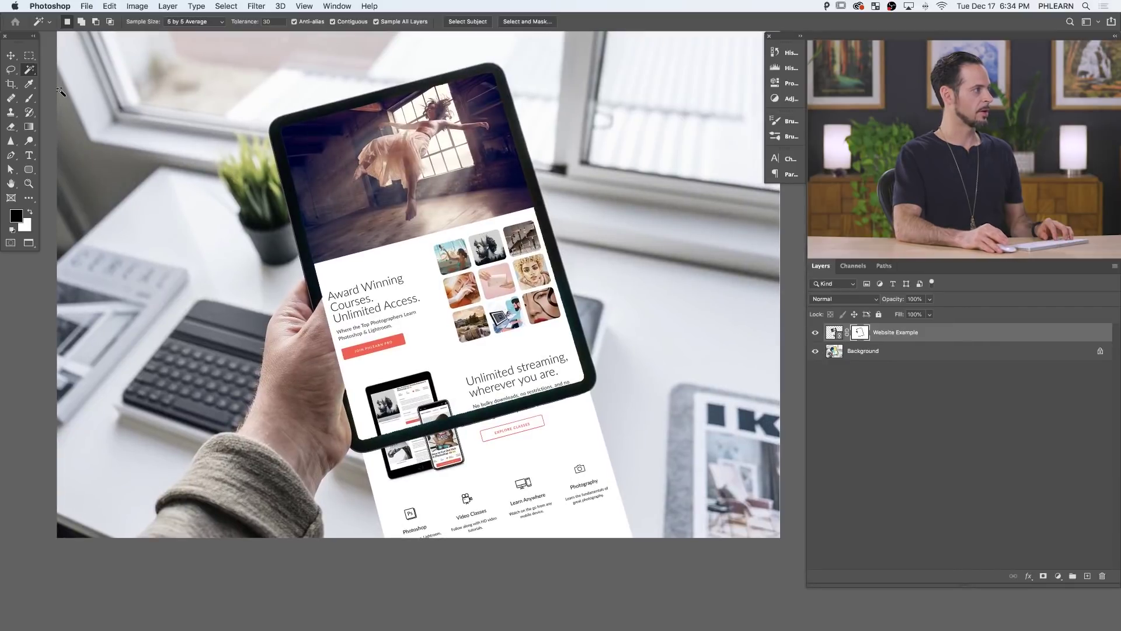
Lasso the web page overhang below the tablet and fill it with black in the mask.
{"action": "left_click_drag", "start_coordinate": [15, 72], "coordinate": [50, 83]}
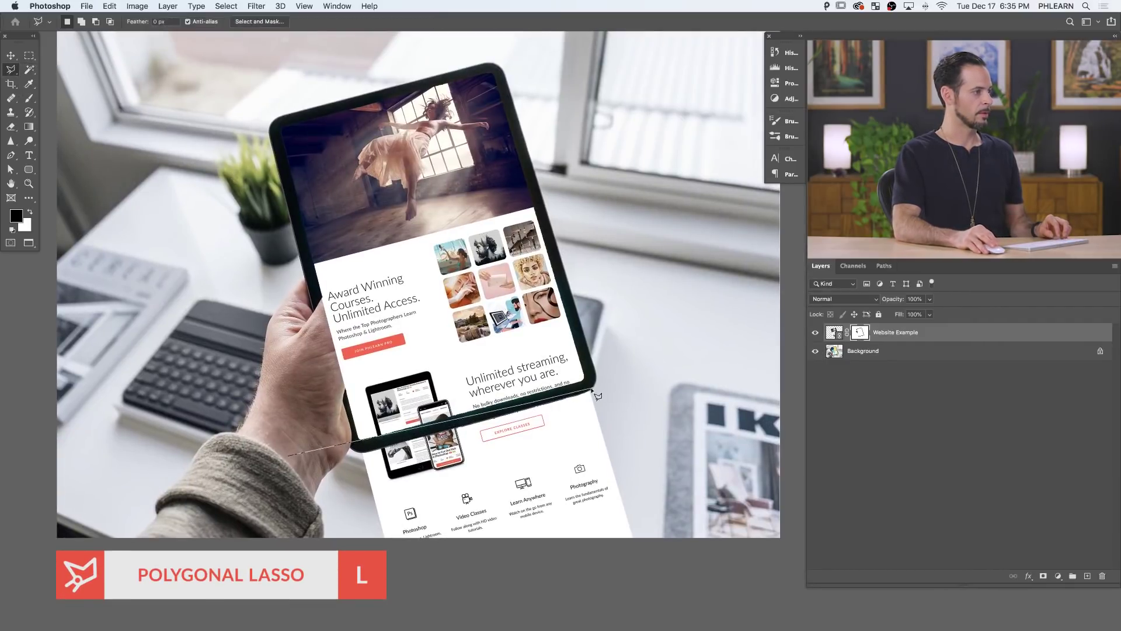
{"action": "left_click", "coordinate": [724, 622]}
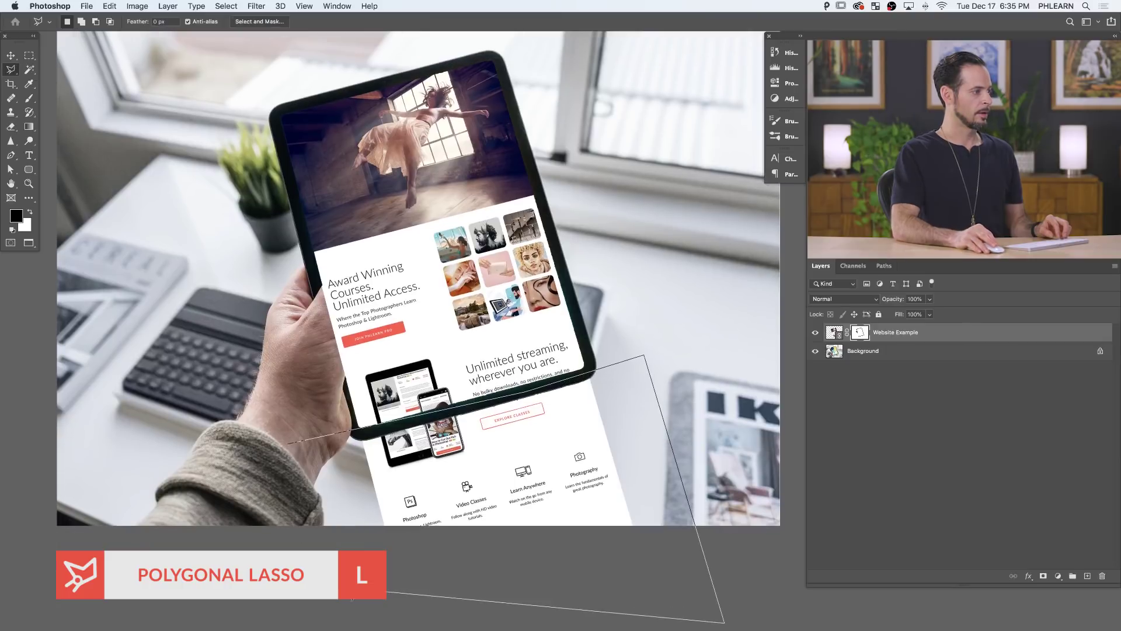
{"action": "double_click", "coordinate": [315, 480]}
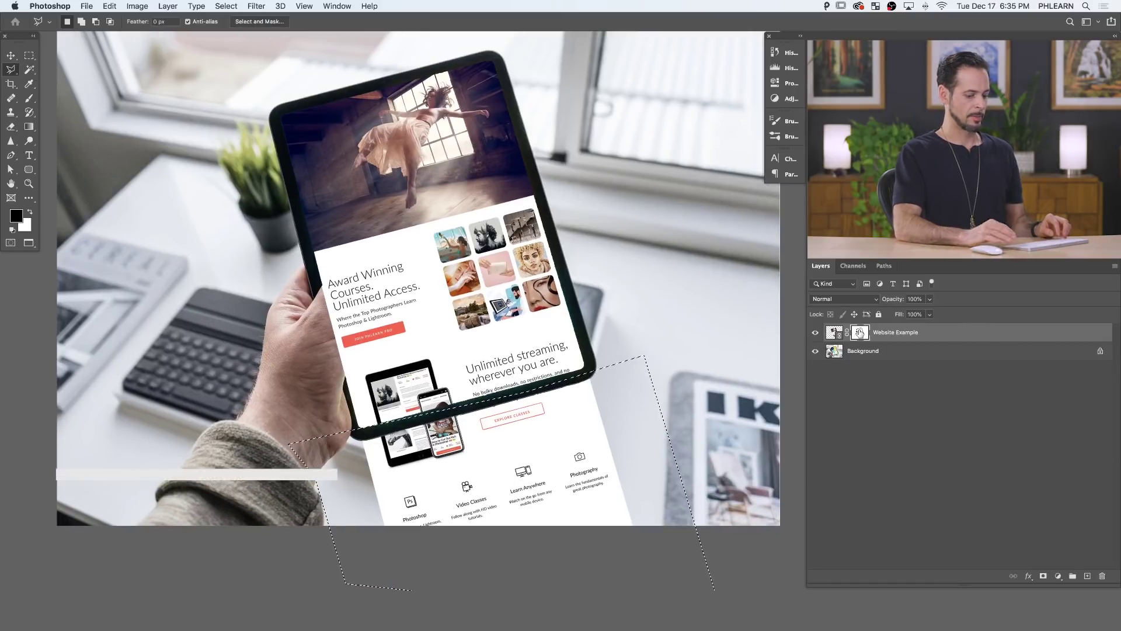
{"action": "key", "text": "shift+BackSpace"}
{"action": "left_click", "coordinate": [567, 259]}
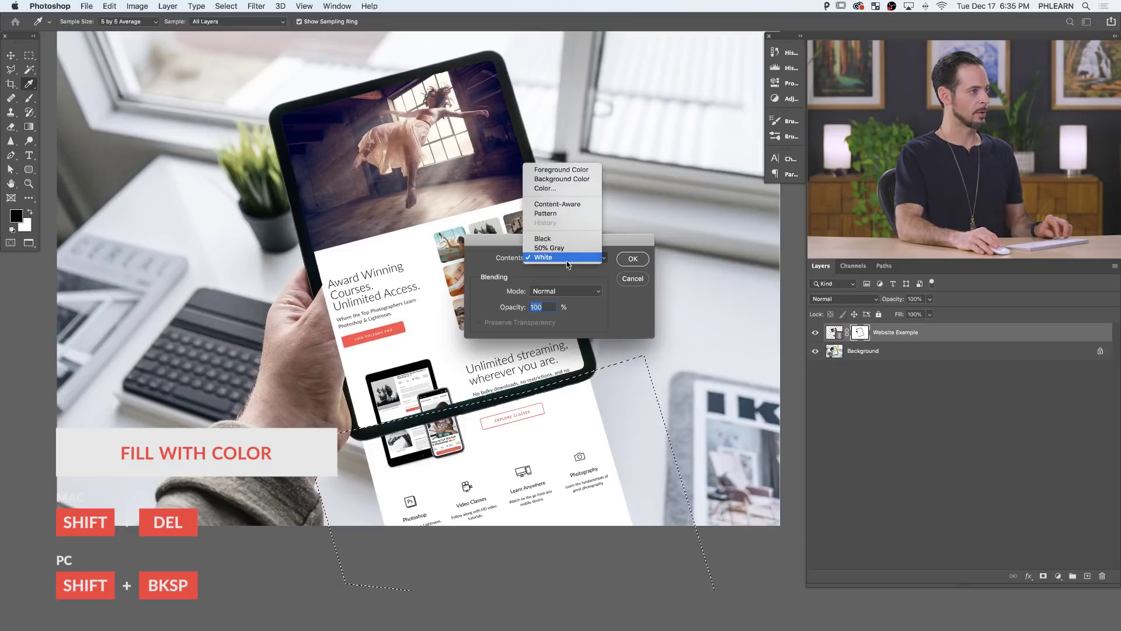
{"action": "left_click", "coordinate": [569, 240]}
{"action": "left_click", "coordinate": [634, 261]}
{"action": "key", "text": "super+d"}
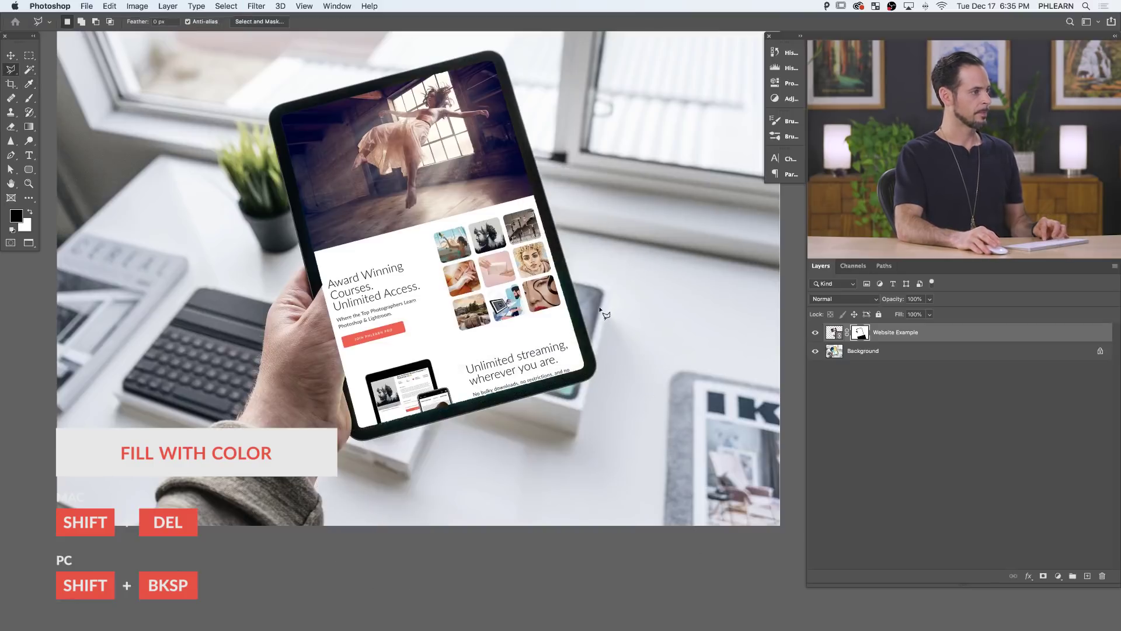
Zoom in to check the tablet screen's edges, then open Select and Mask.
{"action": "left_click_drag", "start_coordinate": [599, 310], "coordinate": [633, 439]}
{"action": "left_click", "coordinate": [632, 439]}
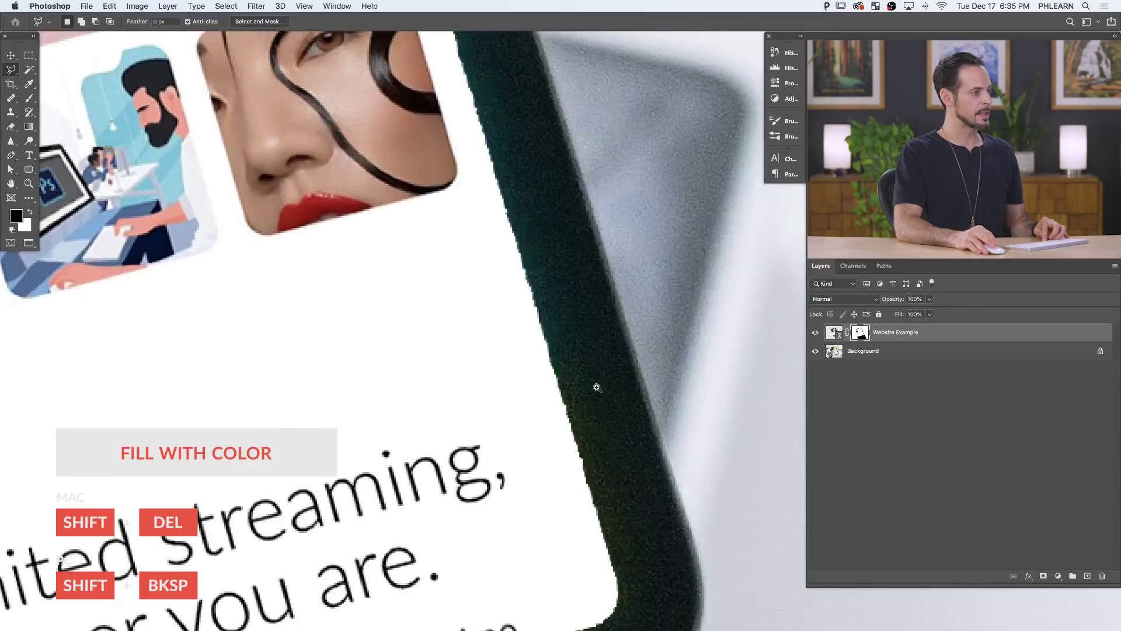
{"action": "left_click", "coordinate": [597, 479], "text": "alt"}
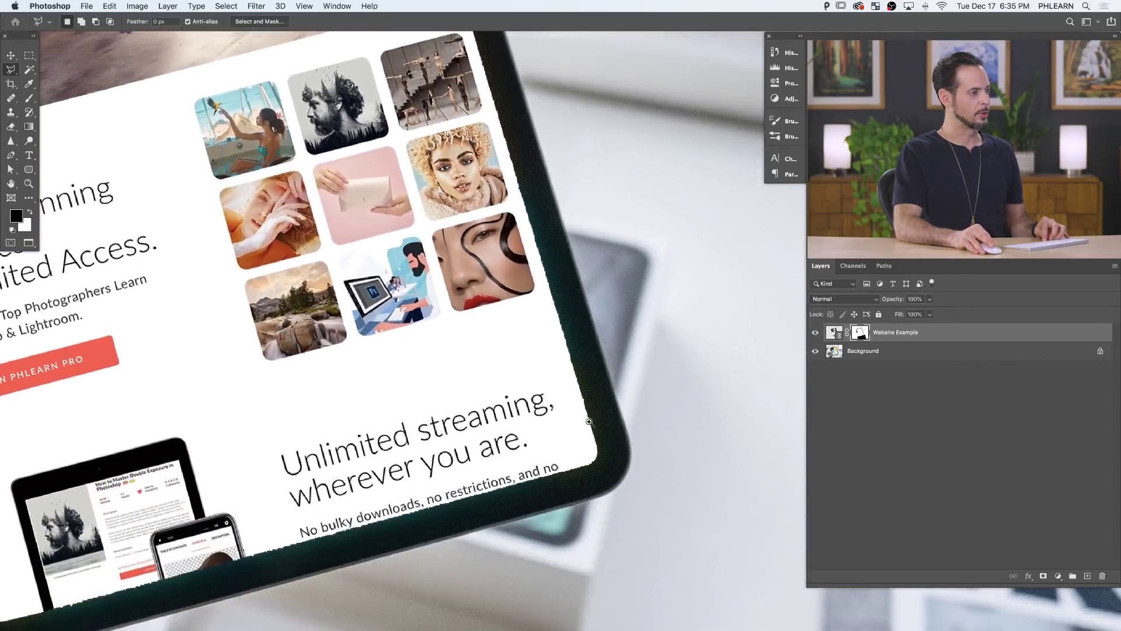
{"action": "left_click", "coordinate": [589, 422]}
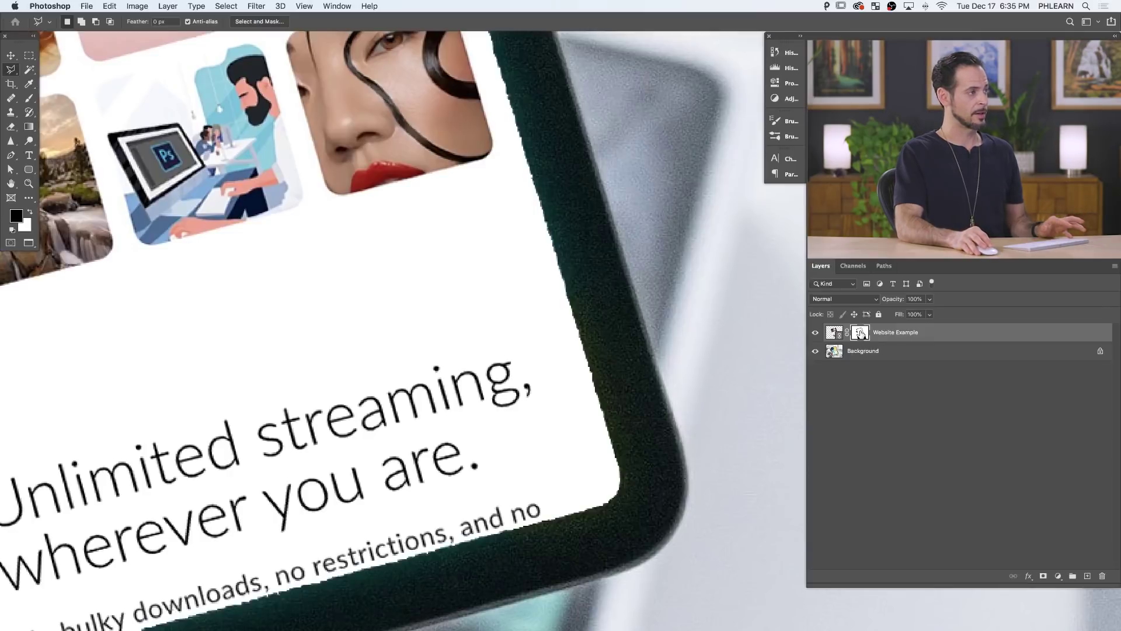
{"action": "left_click", "coordinate": [256, 21]}
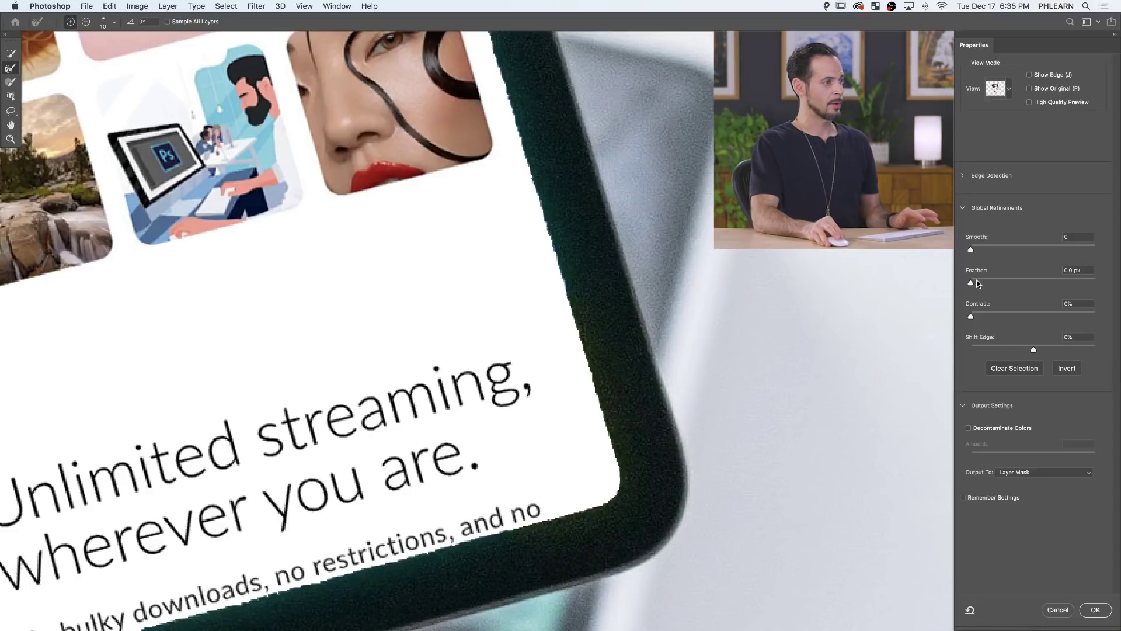
Feather the mask edge to 1.6 px and output the result as a layer mask.
{"action": "left_click", "coordinate": [977, 280]}
{"action": "left_click_drag", "start_coordinate": [982, 283], "coordinate": [989, 286]}
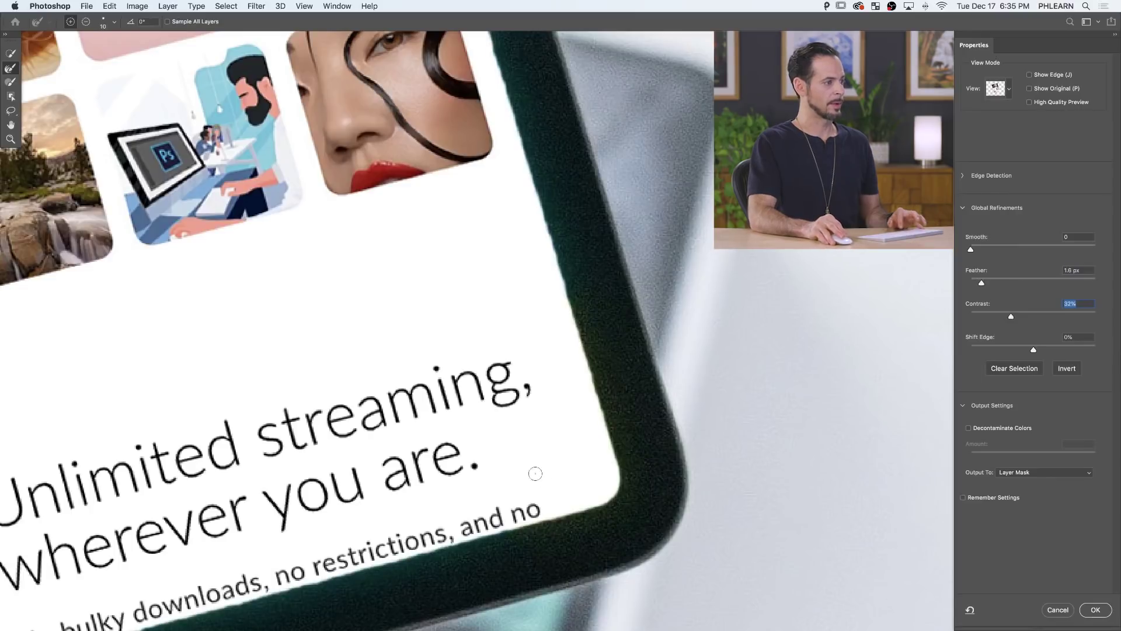
{"action": "left_click_drag", "start_coordinate": [447, 457], "coordinate": [556, 340]}
{"action": "scroll", "coordinate": [556, 340], "scroll_direction": "left", "scroll_amount": 15}
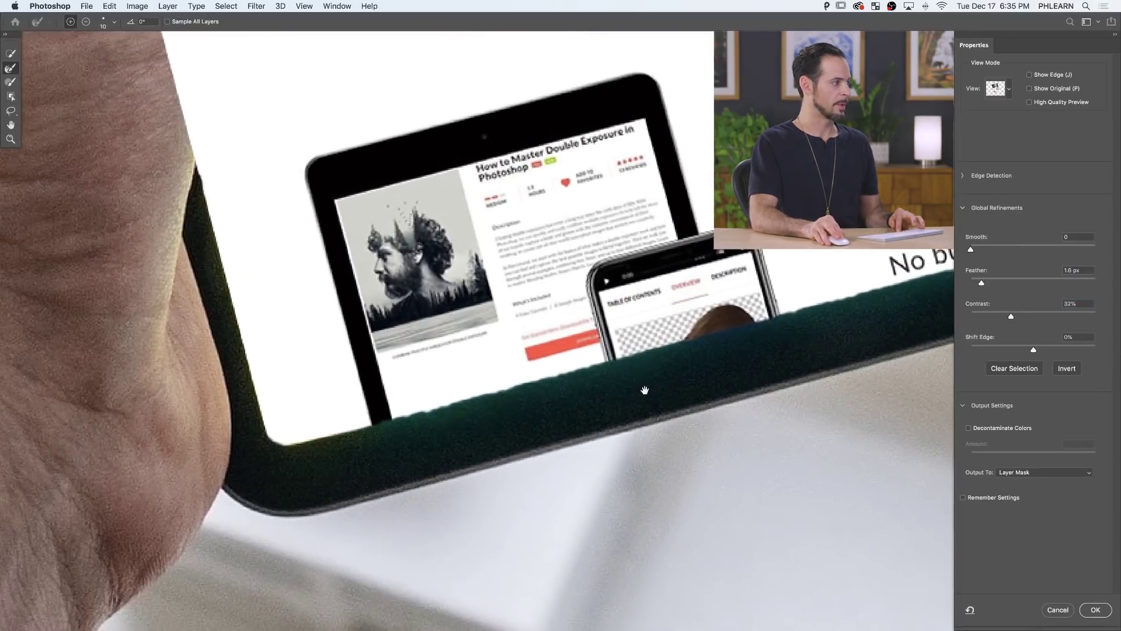
{"action": "key", "text": "Return"}
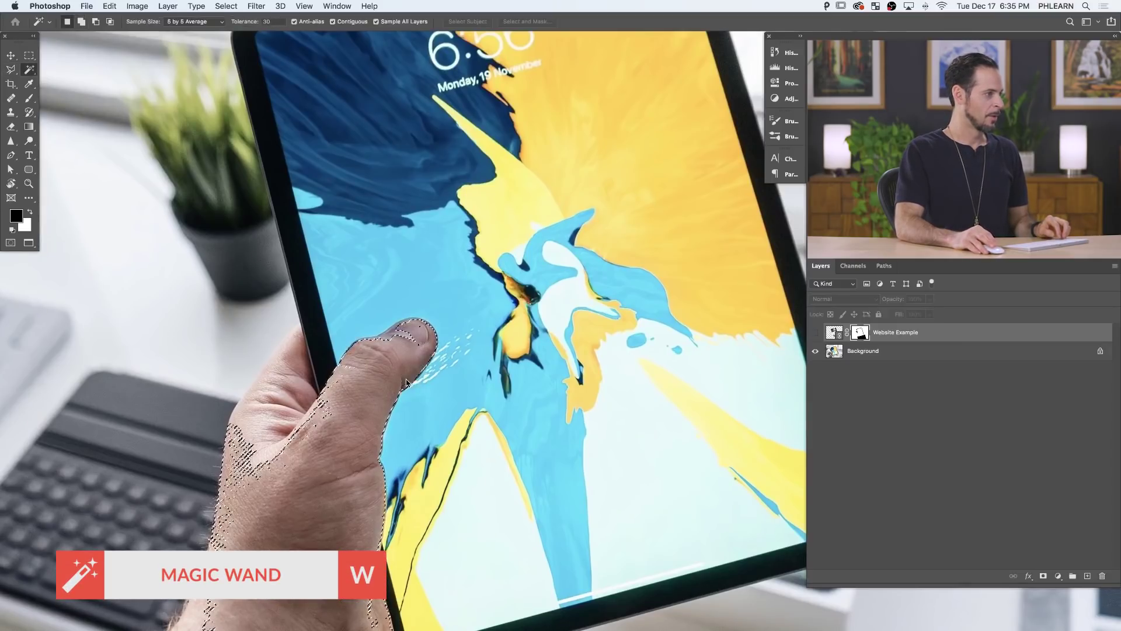
Extend the Magic Wand selection to cover the rest of the hand and palm.
{"action": "left_click", "coordinate": [384, 365], "text": "shift"}
{"action": "left_click", "coordinate": [399, 334], "text": "shift"}
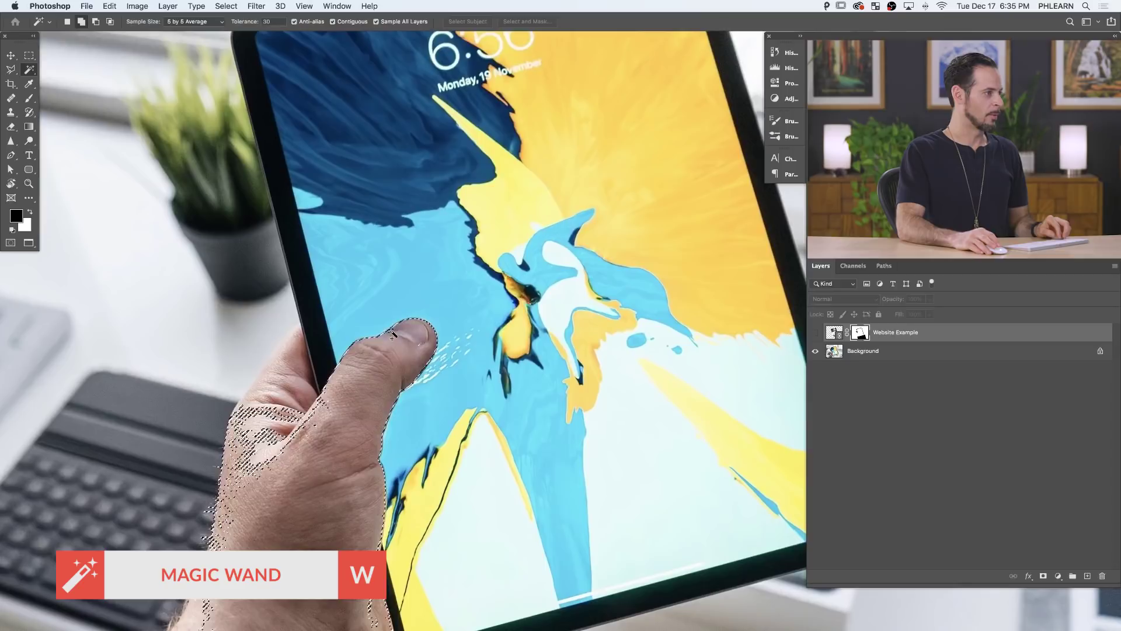
{"action": "left_click", "coordinate": [348, 388], "text": "shift"}
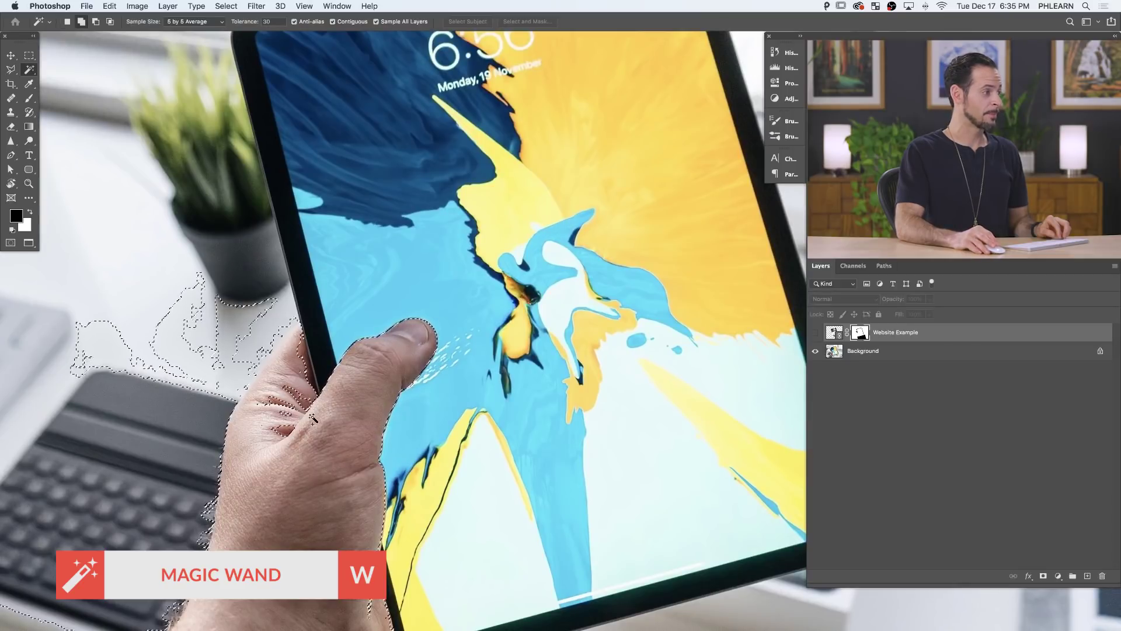
Show Website Example, fill the selected mask area with black, then deselect.
{"action": "left_click", "coordinate": [815, 332]}
{"action": "key", "text": "shift+BackSpace"}
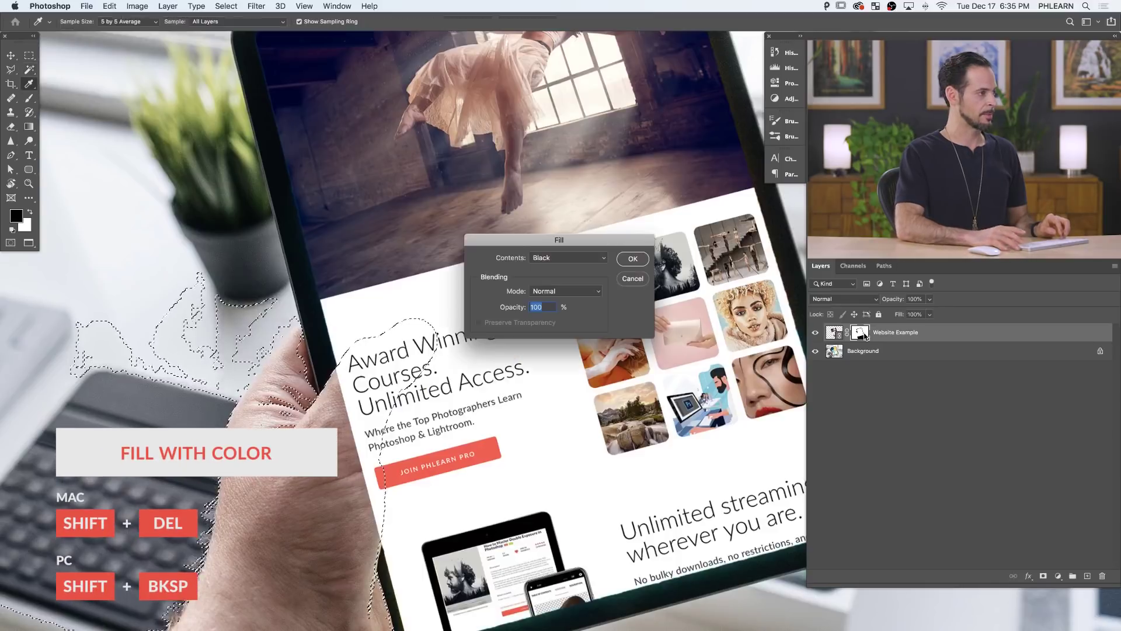
{"action": "left_click", "coordinate": [628, 260]}
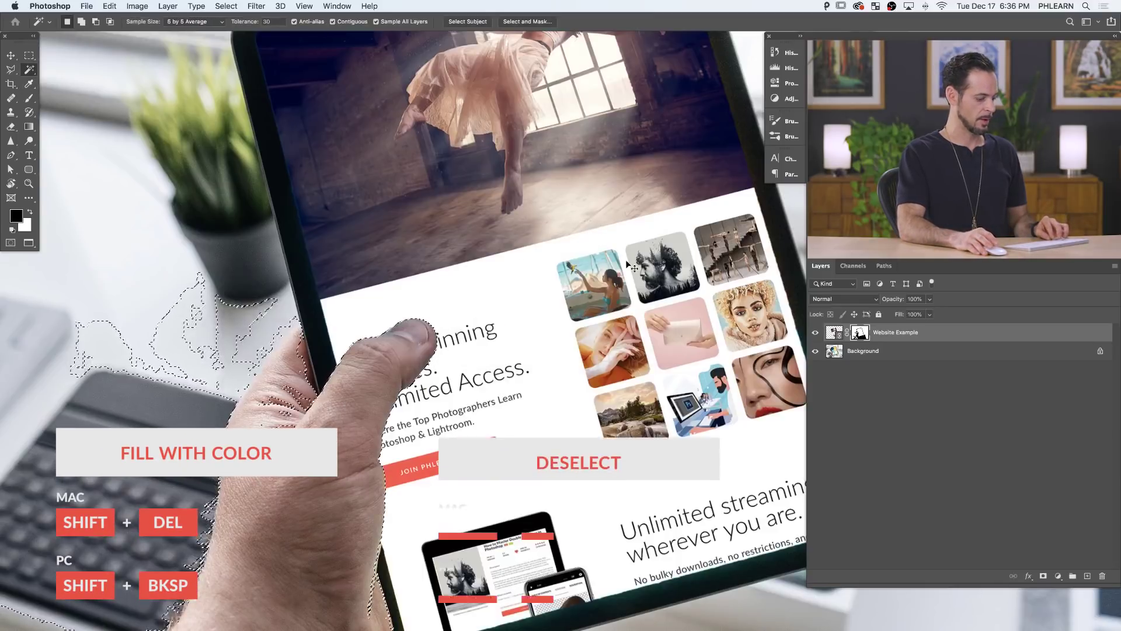
{"action": "key", "text": "super+d"}
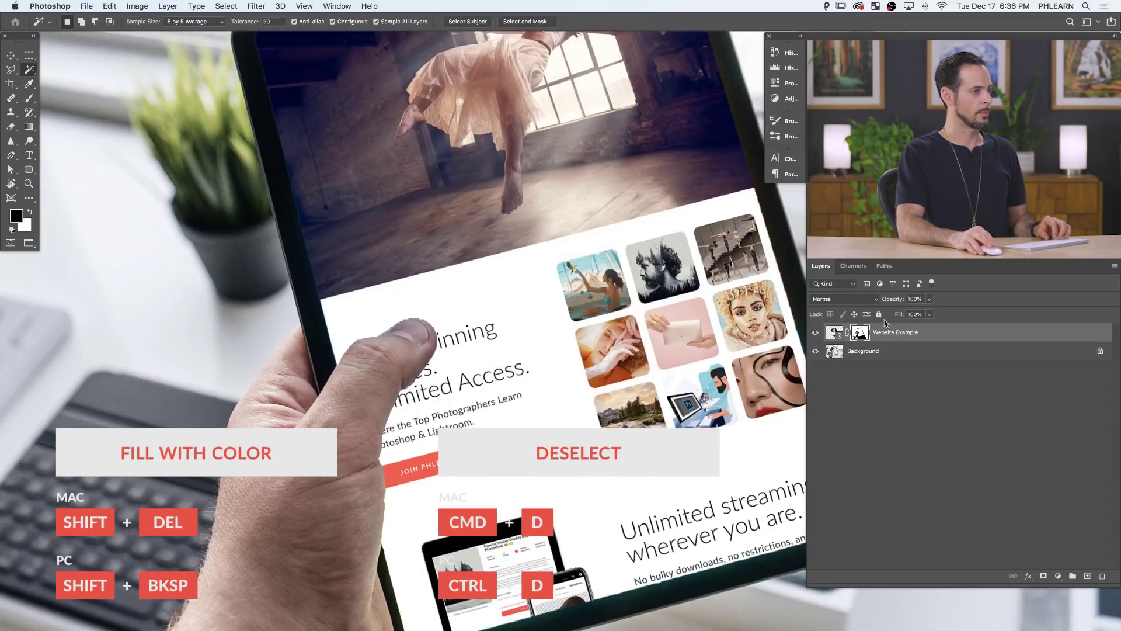
{"action": "key", "text": "super+equal"}
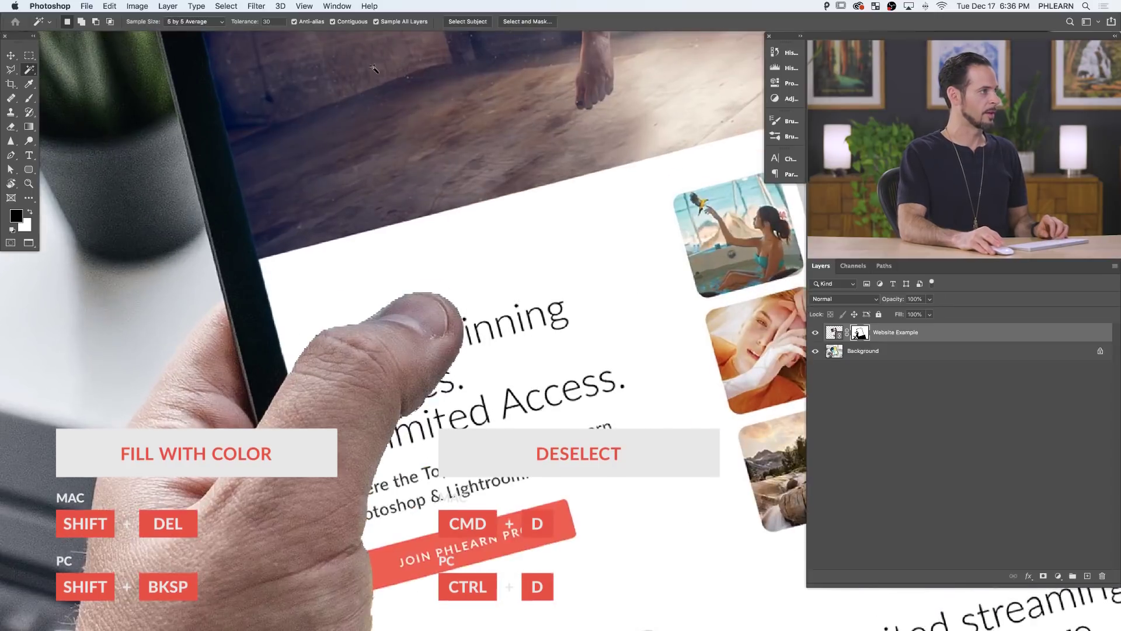
Refine the thumb's mask edge in Select and Mask: 2.7 px feather, 49% contrast, +12% shift edge.
{"action": "left_click", "coordinate": [507, 23]}
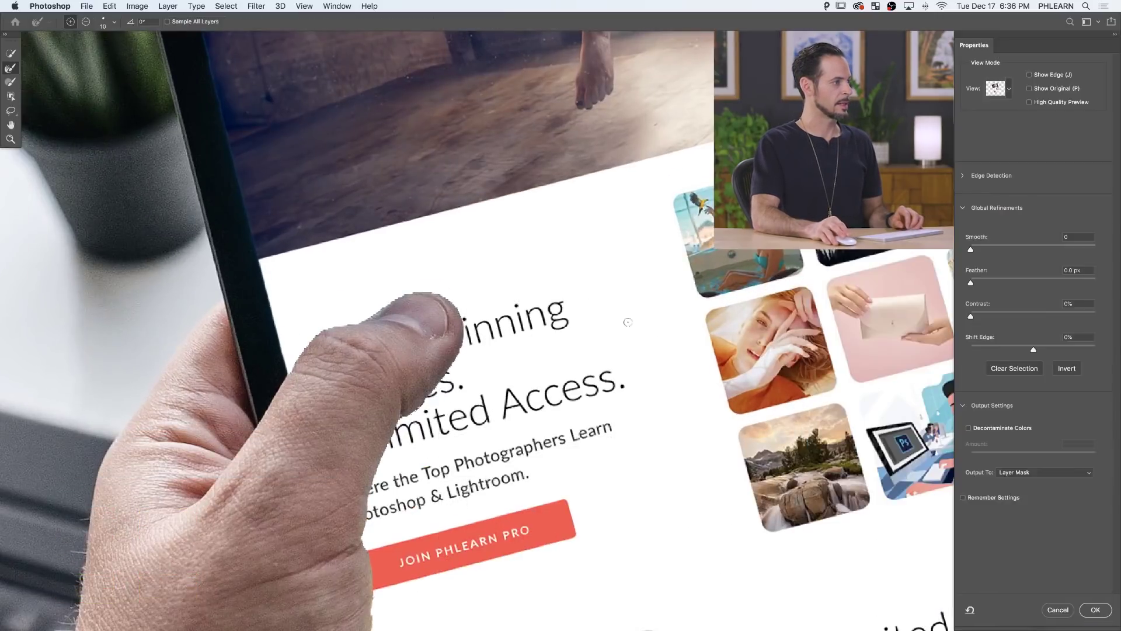
{"action": "left_click_drag", "start_coordinate": [978, 288], "coordinate": [987, 287]}
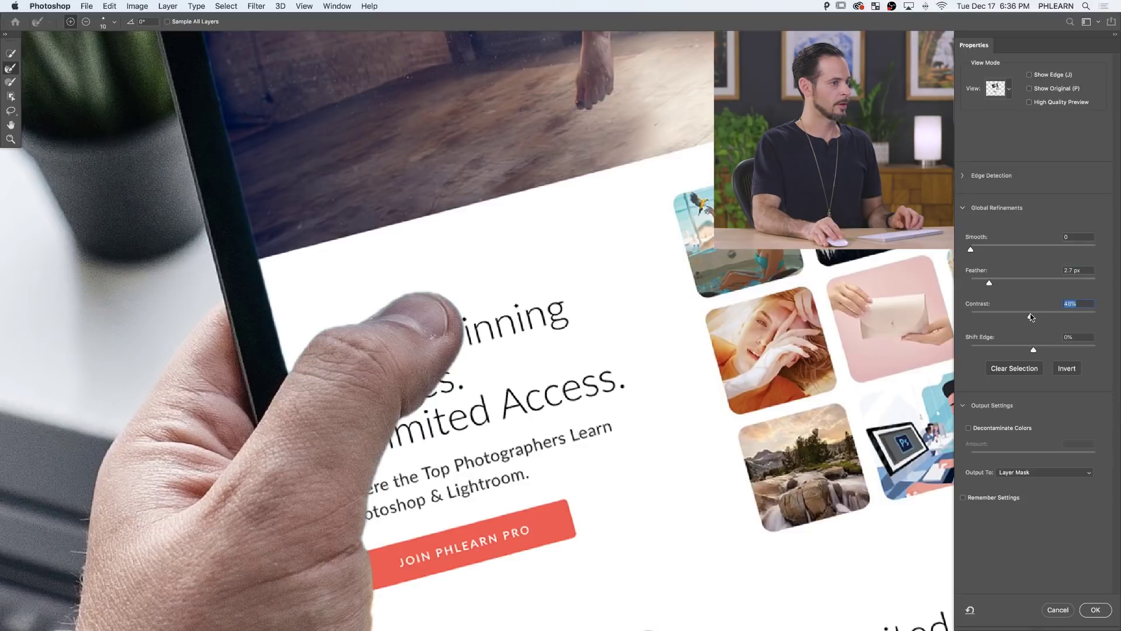
{"action": "left_click_drag", "start_coordinate": [1032, 349], "coordinate": [1018, 349]}
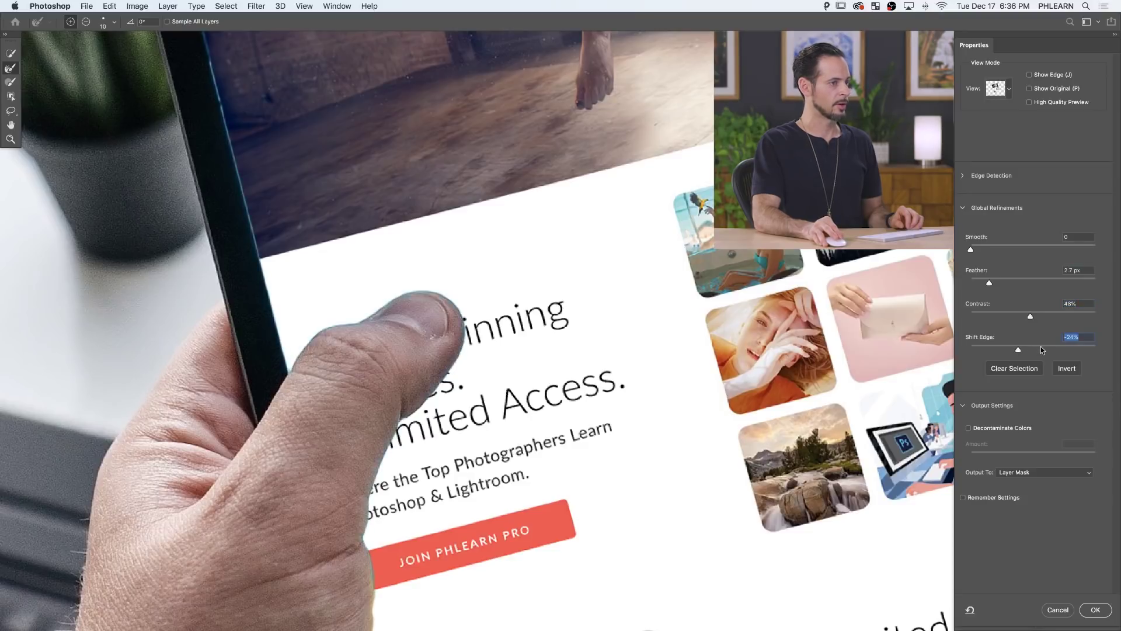
{"action": "left_click", "coordinate": [1040, 346]}
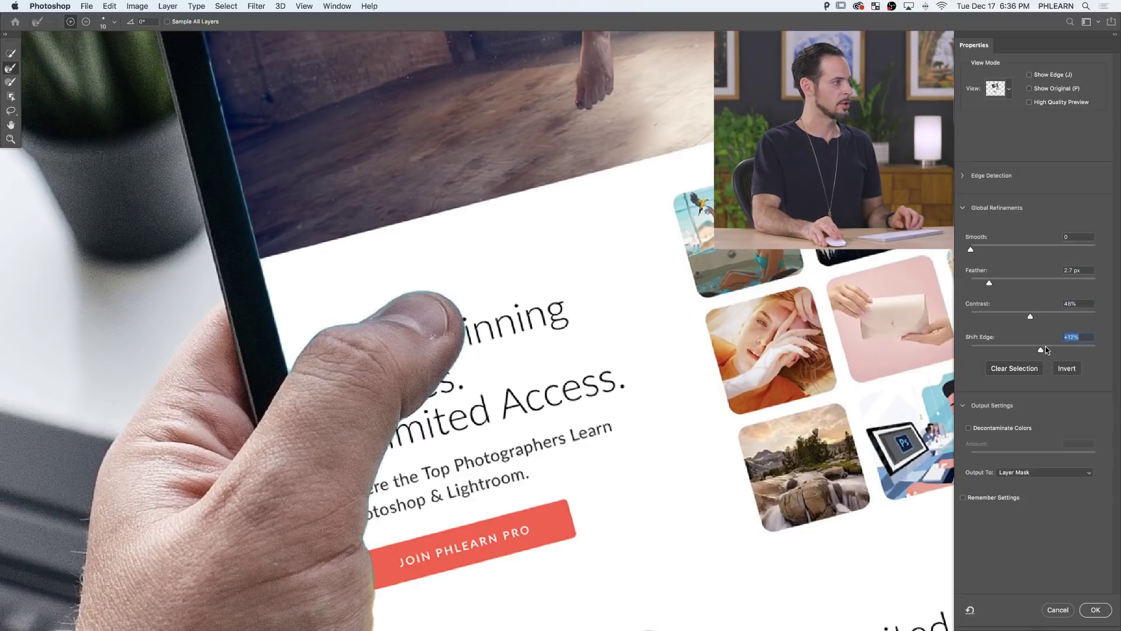
{"action": "left_click", "coordinate": [1096, 611]}
{"action": "left_click_drag", "start_coordinate": [629, 367], "coordinate": [546, 365]}
Bring the iPhone mockup forward full screen and Magic Wand-select the black phone and tablet frames.
{"action": "key", "text": "shift+f"}
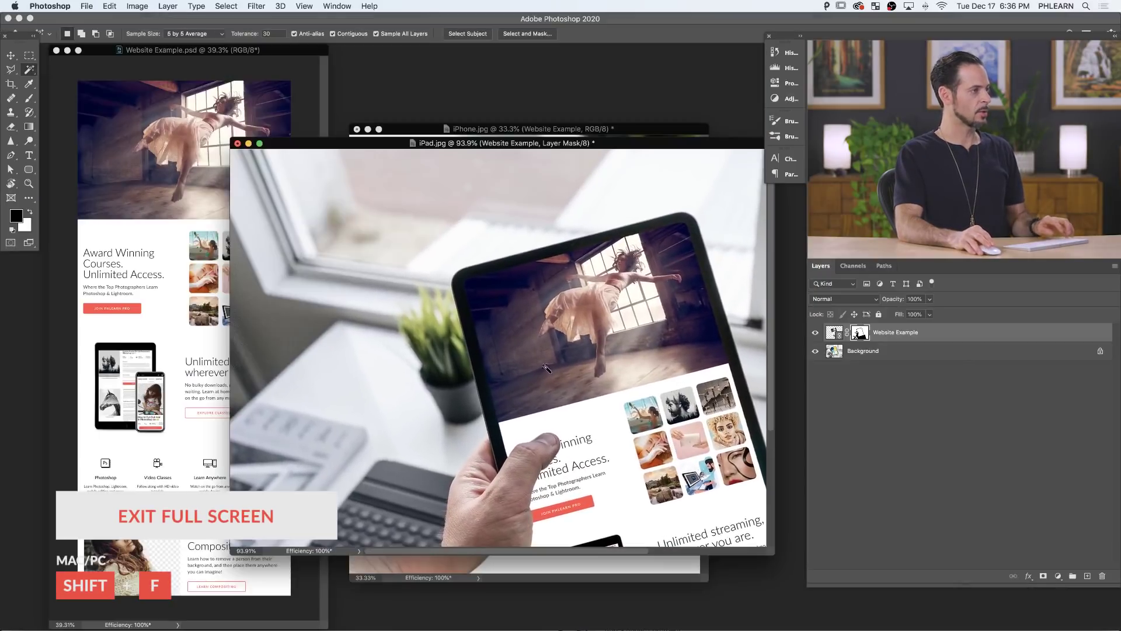
{"action": "key", "text": "super+minus"}
{"action": "key", "text": "super+minus"}
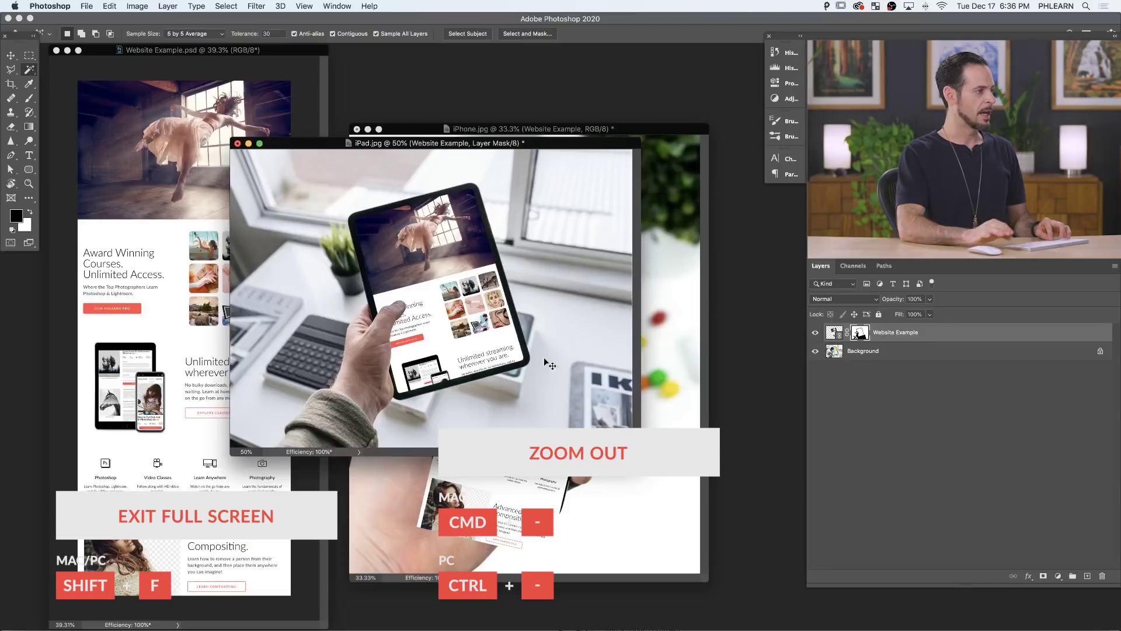
{"action": "left_click", "coordinate": [618, 138]}
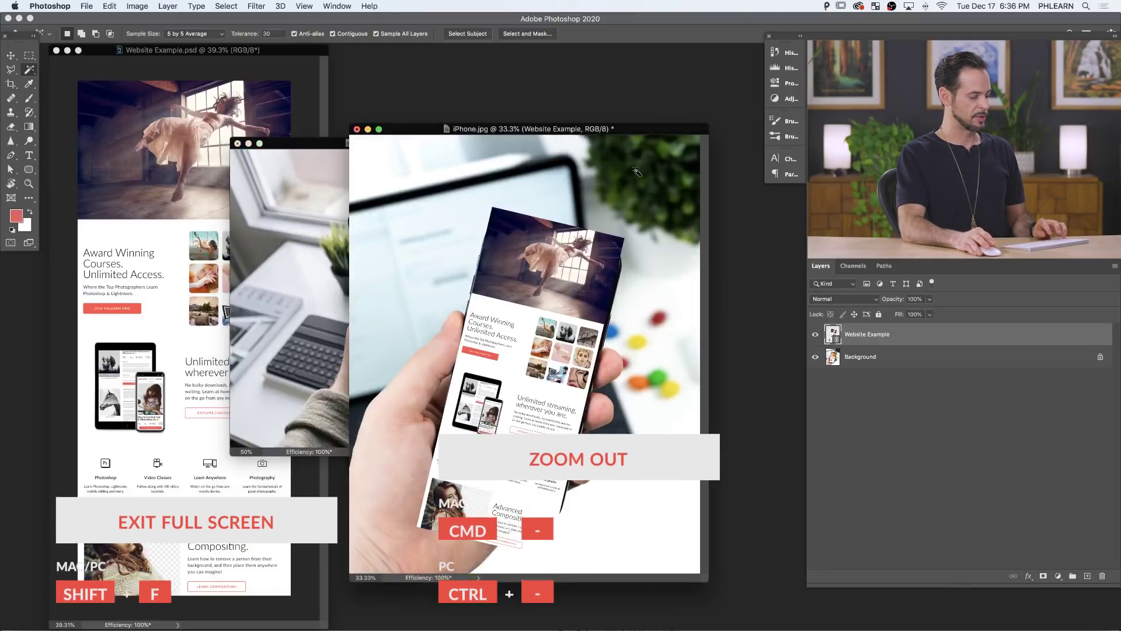
{"action": "key", "text": "f"}
{"action": "key", "text": "super+0"}
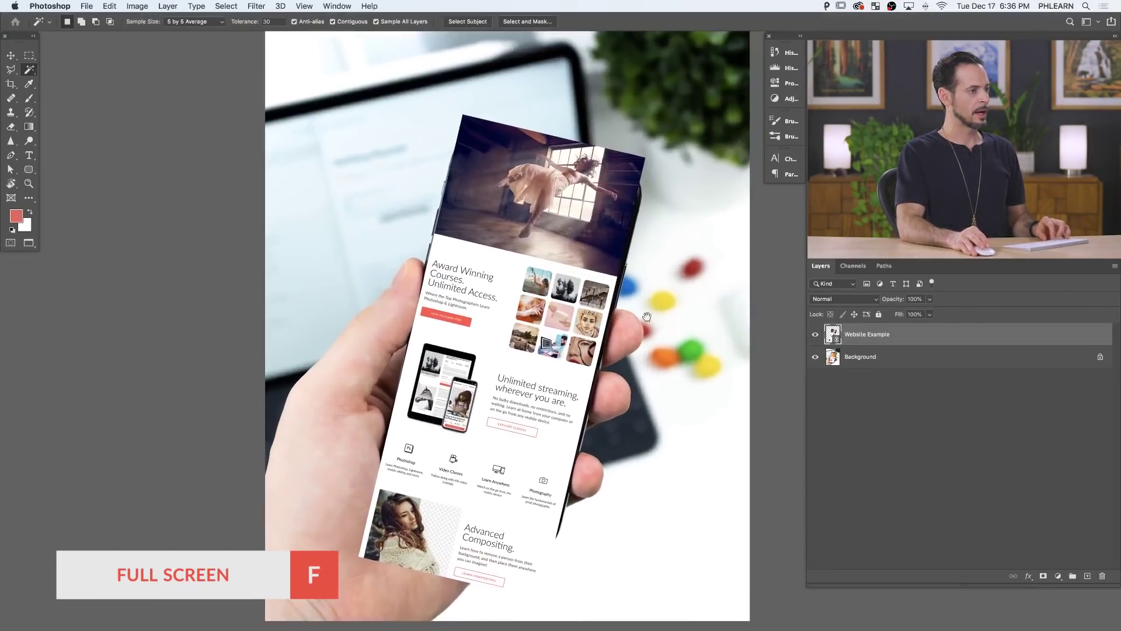
{"action": "key", "text": "w"}
{"action": "left_click", "coordinate": [518, 170]}
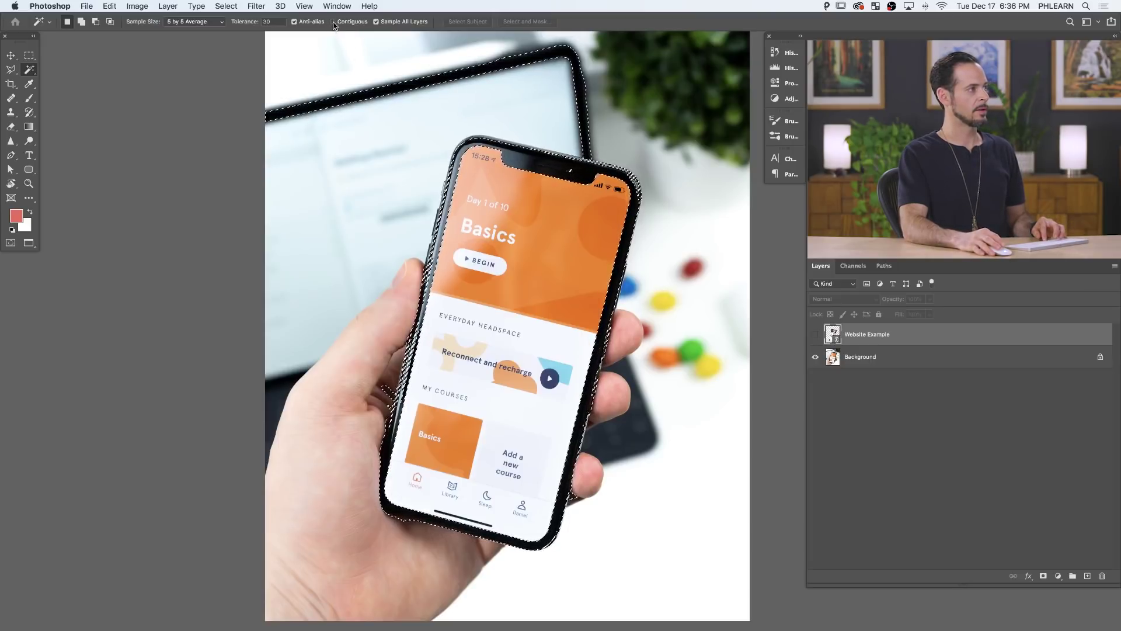
Add the status-bar icons and dark screen text to the Magic Wand selection.
{"action": "left_click", "coordinate": [595, 193], "text": "super"}
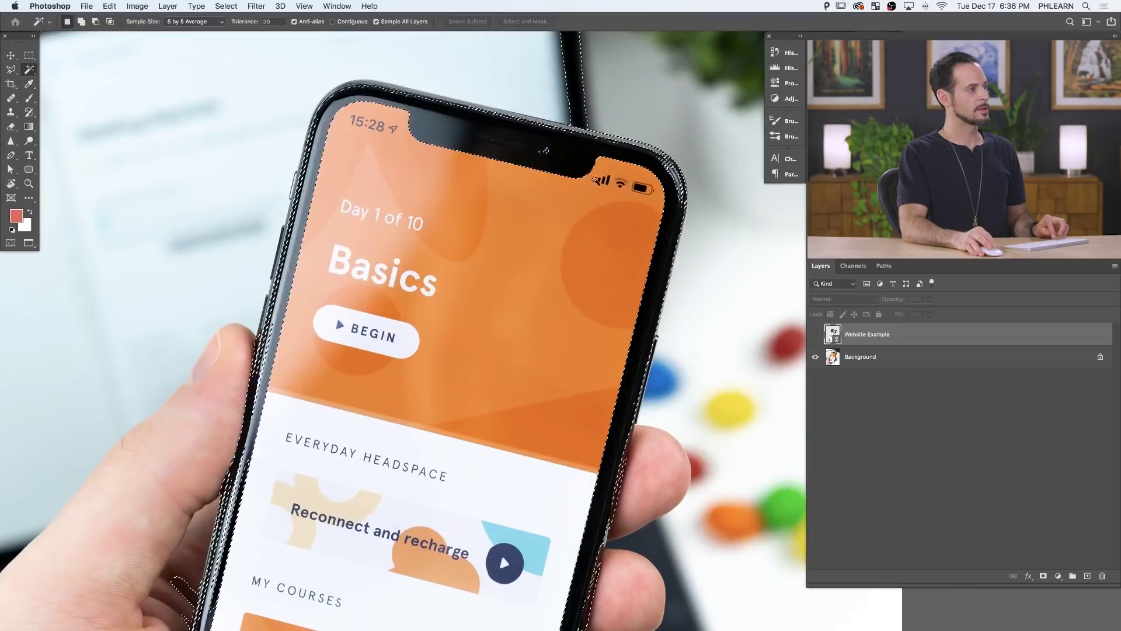
{"action": "left_click", "coordinate": [607, 183], "text": "alt"}
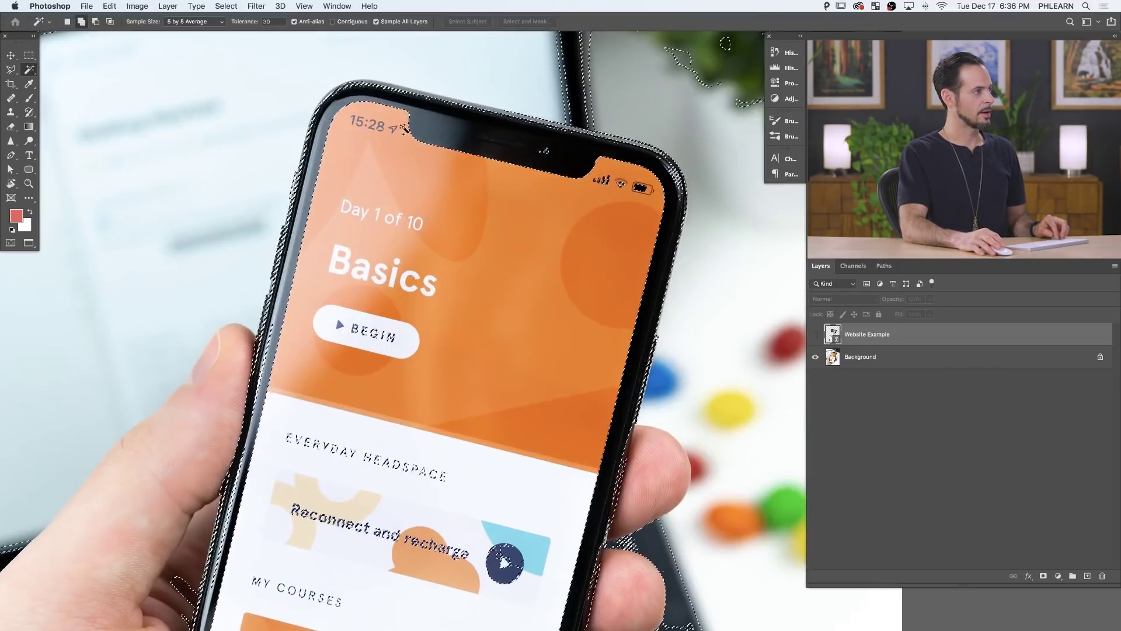
{"action": "left_click", "coordinate": [423, 140], "text": "alt"}
{"action": "scroll", "coordinate": [423, 140], "scroll_direction": "down", "scroll_amount": 3}
{"action": "scroll", "coordinate": [423, 140], "scroll_direction": "down", "scroll_amount": 2, "text": "alt"}
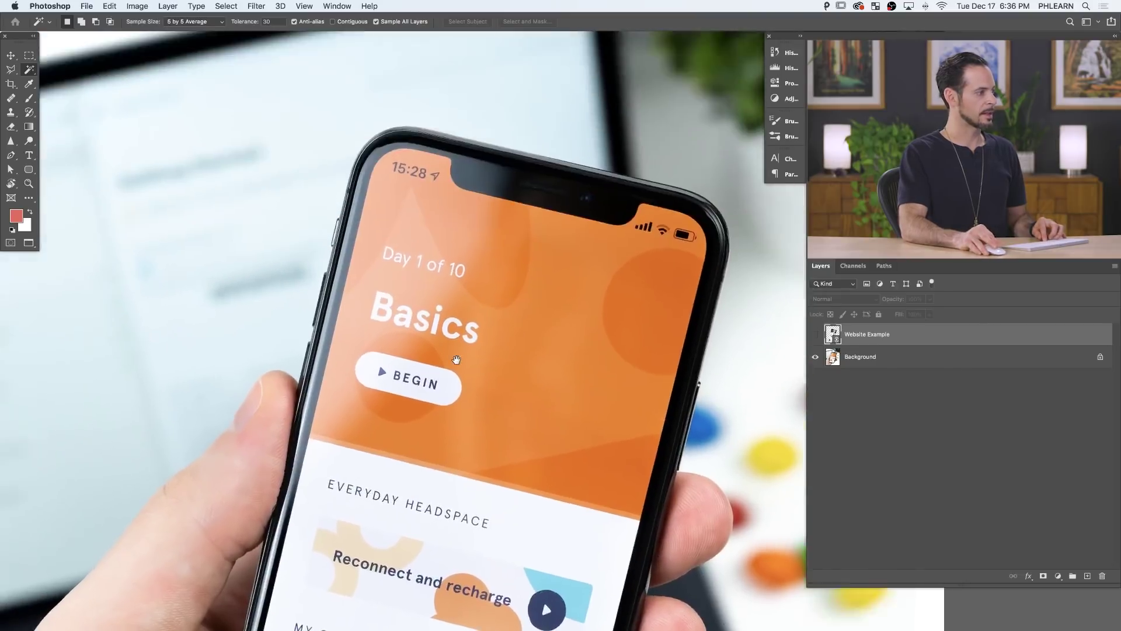
{"action": "scroll", "coordinate": [425, 187], "scroll_direction": "up", "scroll_amount": 5, "text": "alt"}
{"action": "scroll", "coordinate": [425, 187], "scroll_direction": "down", "scroll_amount": 2, "text": "alt"}
{"action": "scroll", "coordinate": [408, 282], "scroll_direction": "up", "scroll_amount": 5, "text": "alt"}
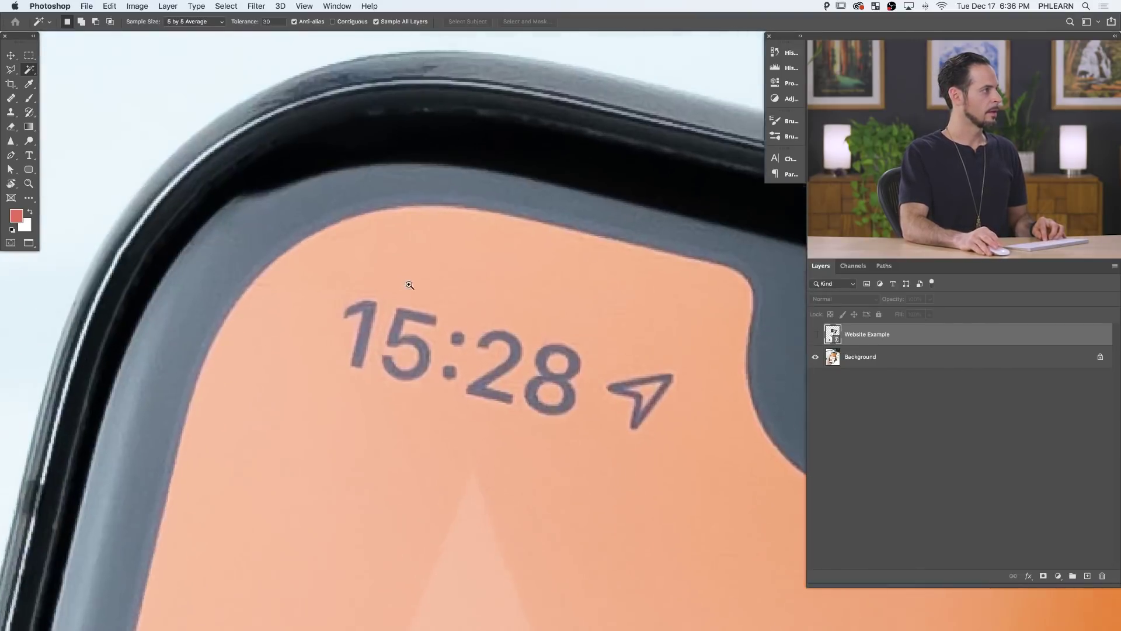
Switch Sample Size to Point Sample, add the clock and bezels, and show Website Example again.
{"action": "left_click", "coordinate": [192, 22]}
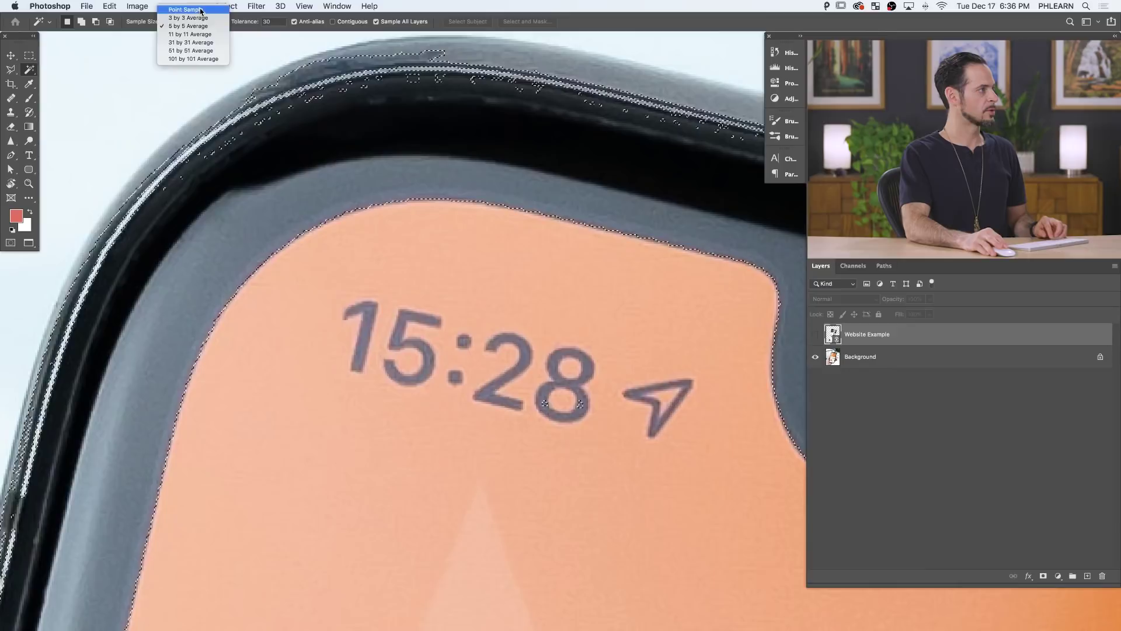
{"action": "left_click", "coordinate": [186, 8]}
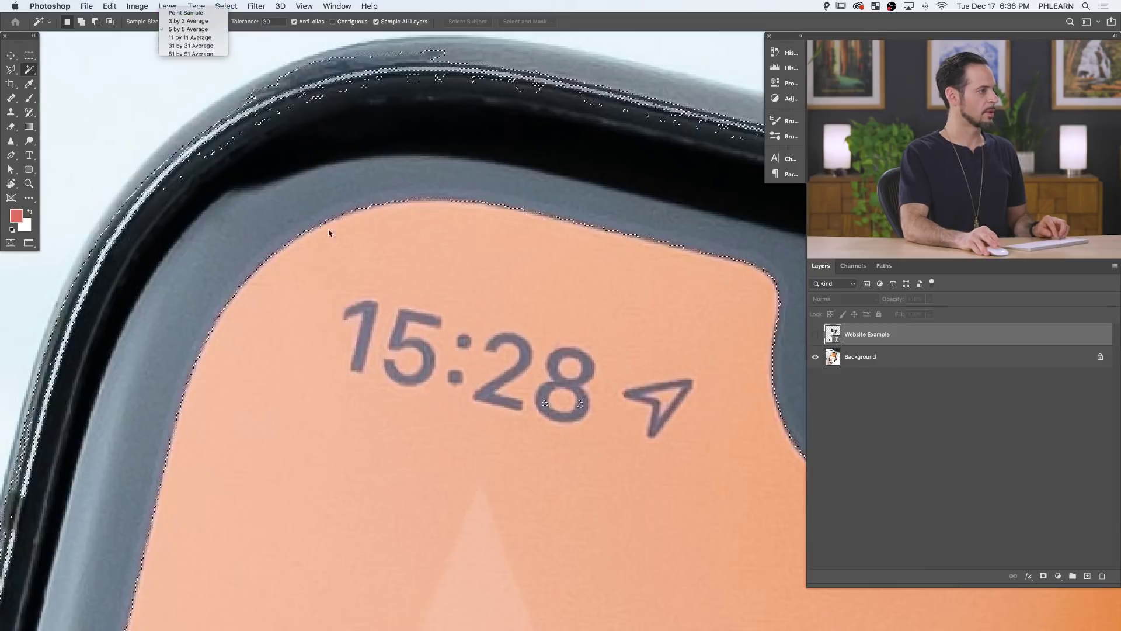
{"action": "left_click", "coordinate": [369, 324]}
{"action": "key", "text": "super+d"}
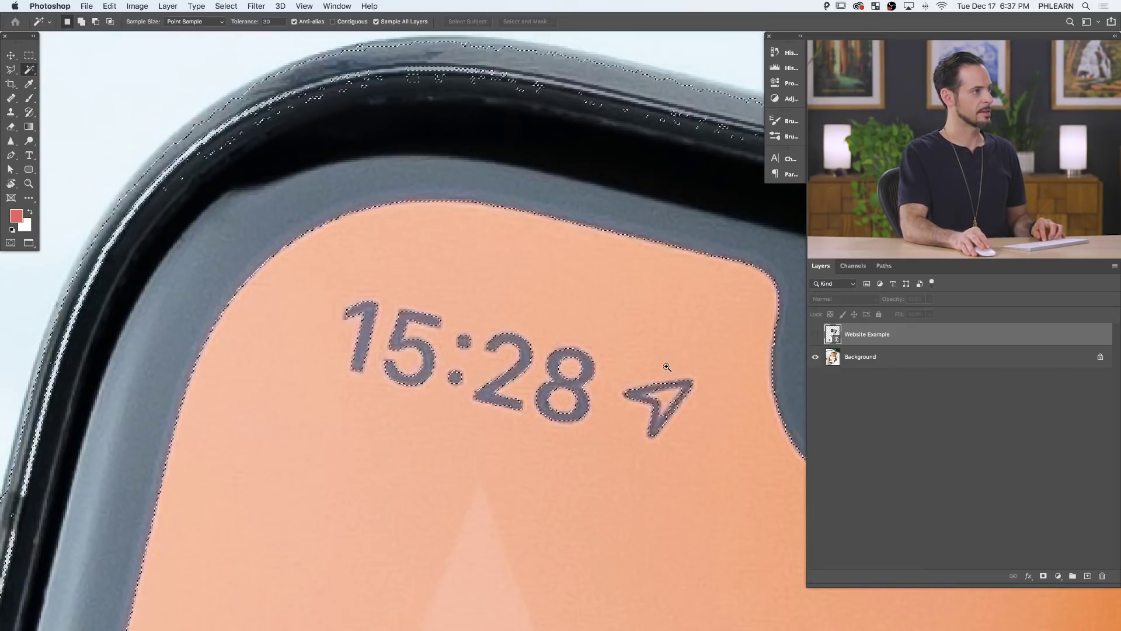
{"action": "scroll", "coordinate": [656, 395], "scroll_direction": "down", "scroll_amount": 5, "text": "alt"}
{"action": "left_click", "coordinate": [564, 384]}
{"action": "scroll", "coordinate": [590, 398], "scroll_direction": "down", "scroll_amount": 3, "text": "alt"}
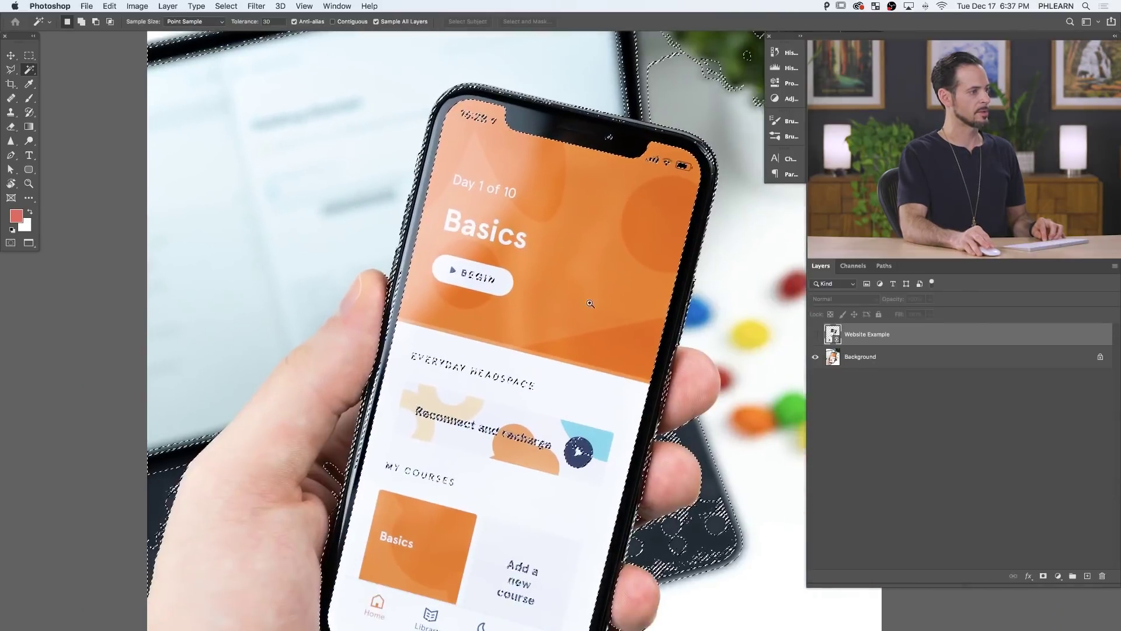
{"action": "left_click_drag", "start_coordinate": [590, 303], "coordinate": [564, 323]}
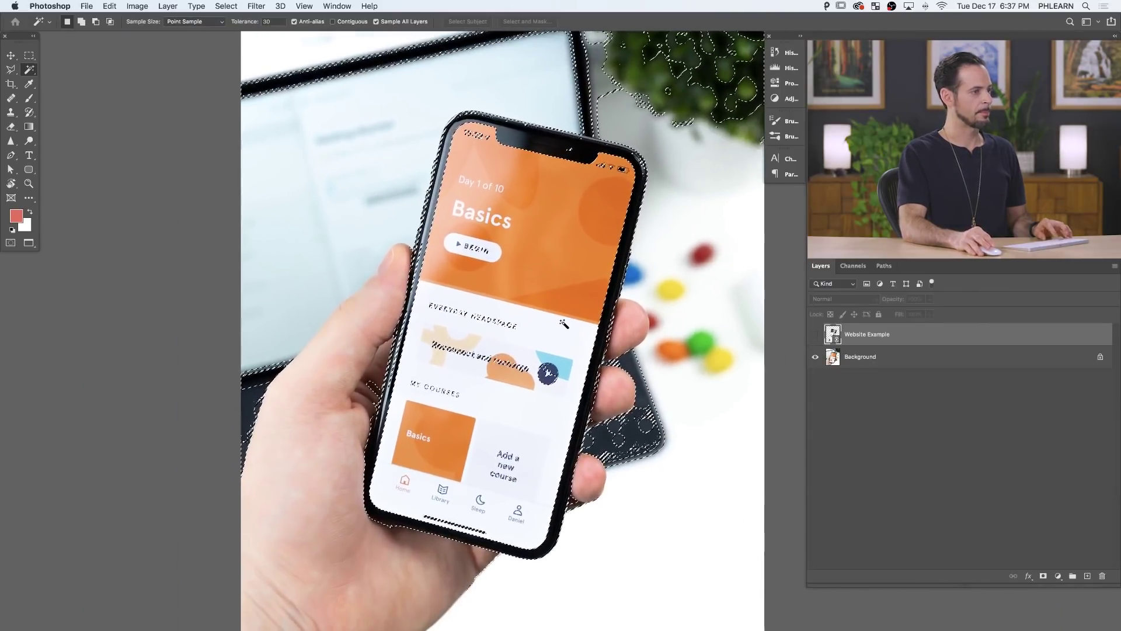
{"action": "left_click", "coordinate": [815, 334]}
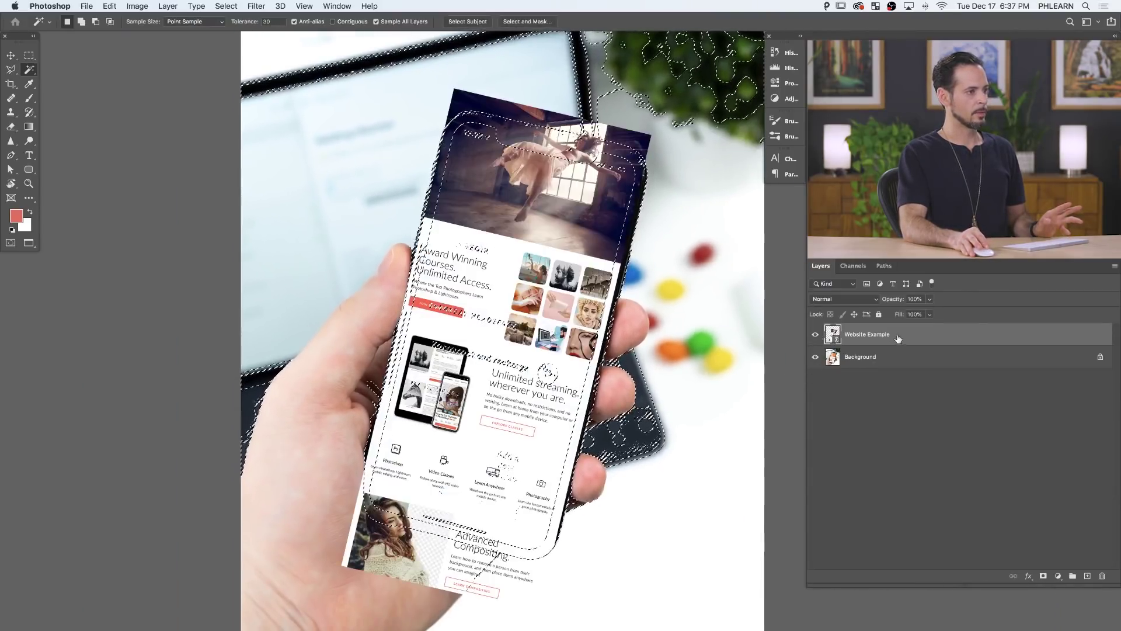
Mask the website with the selection, invert it, and fill the strip above the phone black.
{"action": "left_click", "coordinate": [1043, 577]}
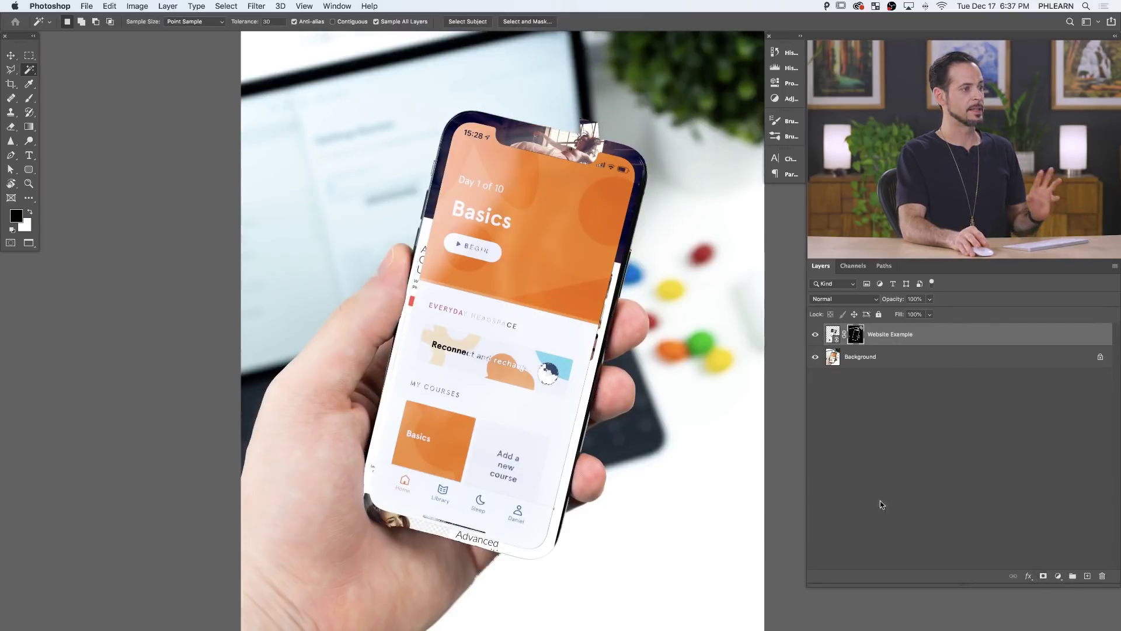
{"action": "key", "text": "super+i"}
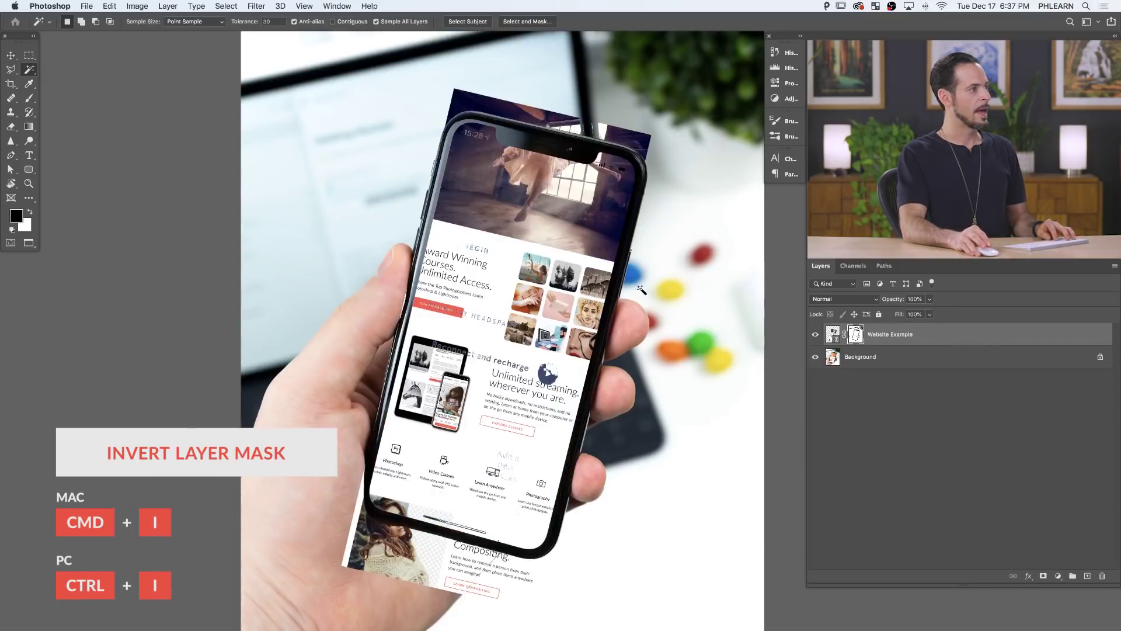
{"action": "key", "text": "l"}
{"action": "left_click", "coordinate": [445, 67]}
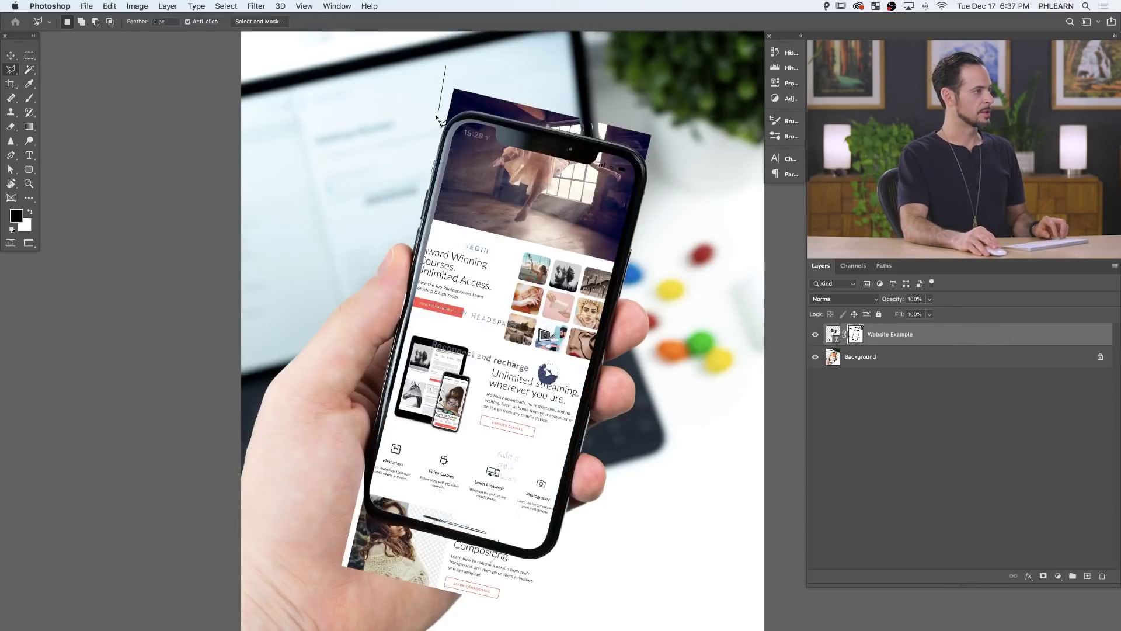
{"action": "left_click", "coordinate": [439, 143]}
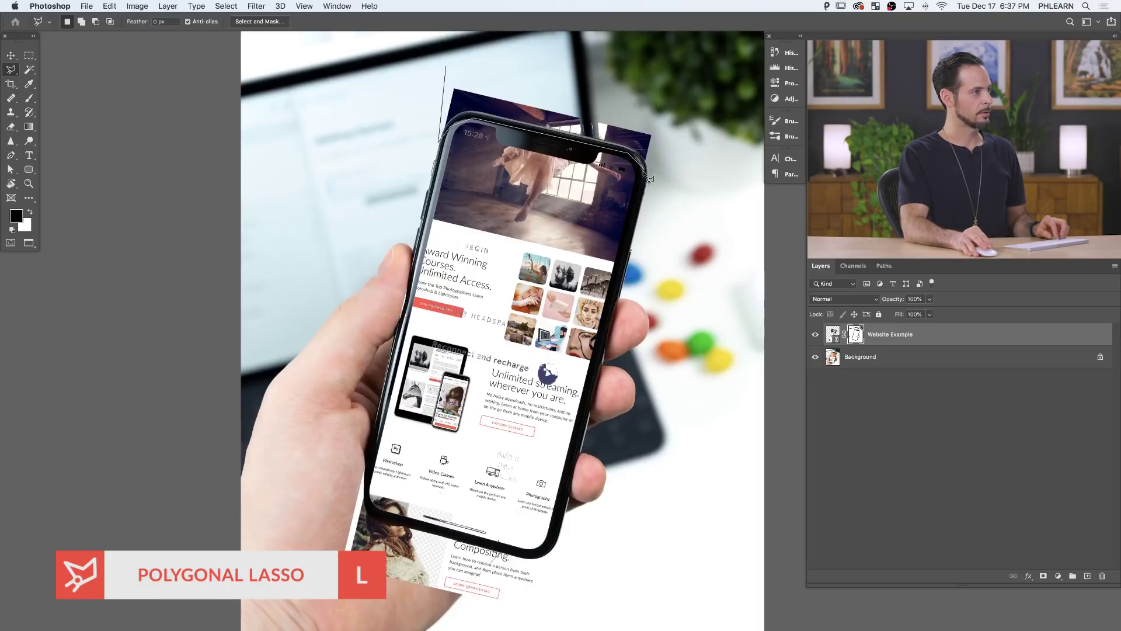
{"action": "double_click", "coordinate": [463, 60]}
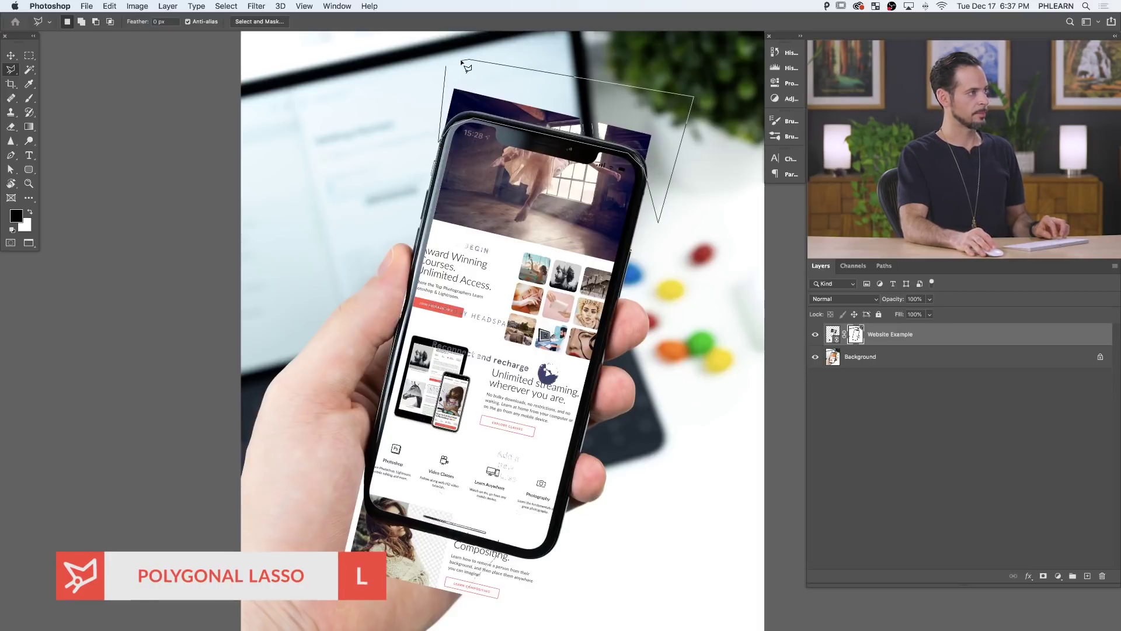
{"action": "key", "text": "shift+Delete"}
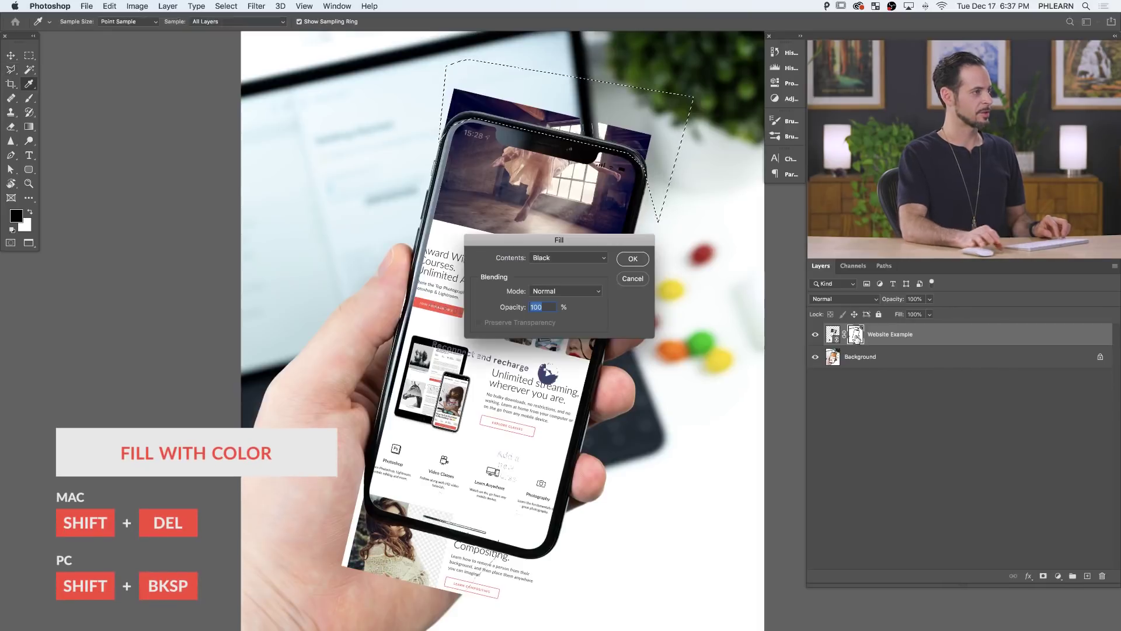
{"action": "key", "text": "Return"}
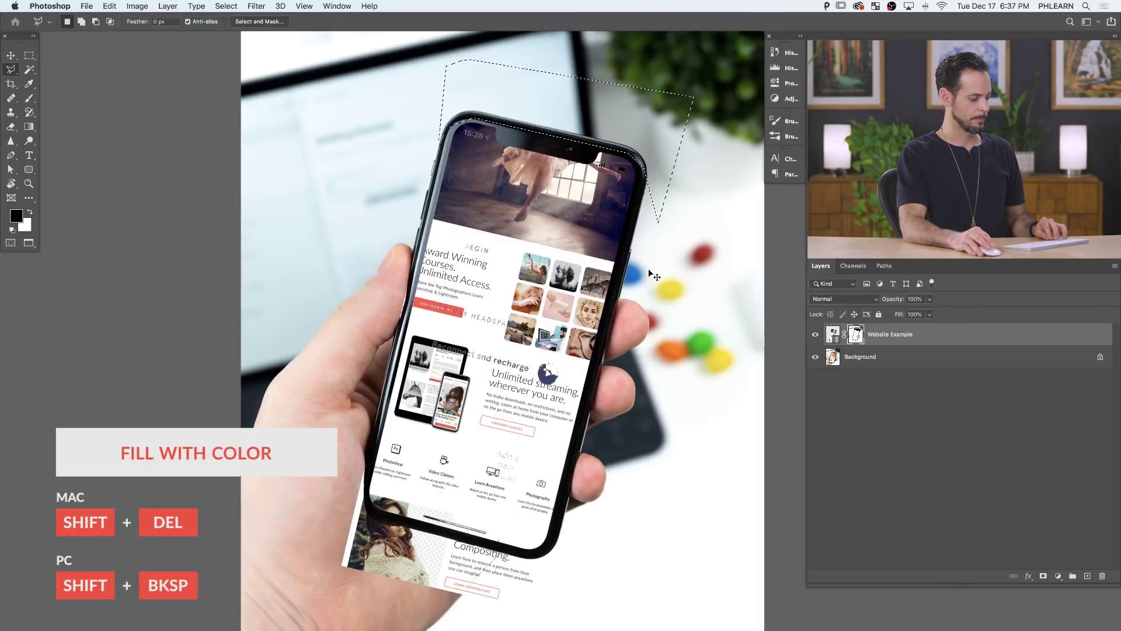
Outline the overflow along the phone's left side and fill it black in the mask.
{"action": "left_click", "coordinate": [544, 558]}
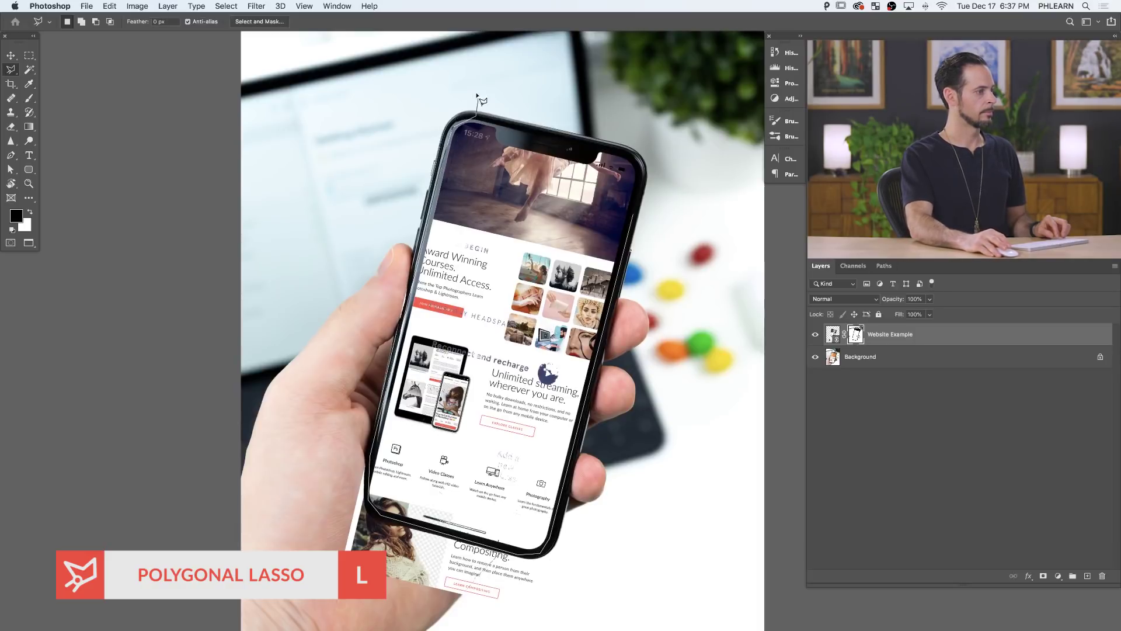
{"action": "left_click", "coordinate": [295, 81]}
{"action": "left_click", "coordinate": [185, 342]}
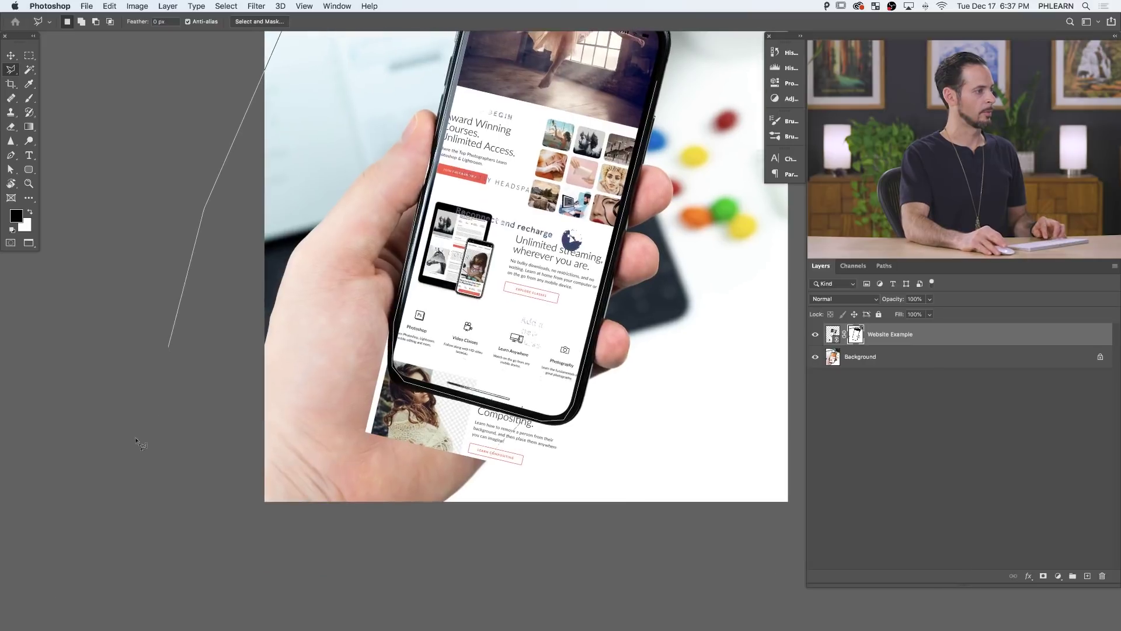
{"action": "left_click", "coordinate": [149, 494]}
{"action": "left_click", "coordinate": [782, 625]}
{"action": "left_click_drag", "start_coordinate": [790, 571], "coordinate": [559, 622]}
{"action": "left_click", "coordinate": [669, 450]}
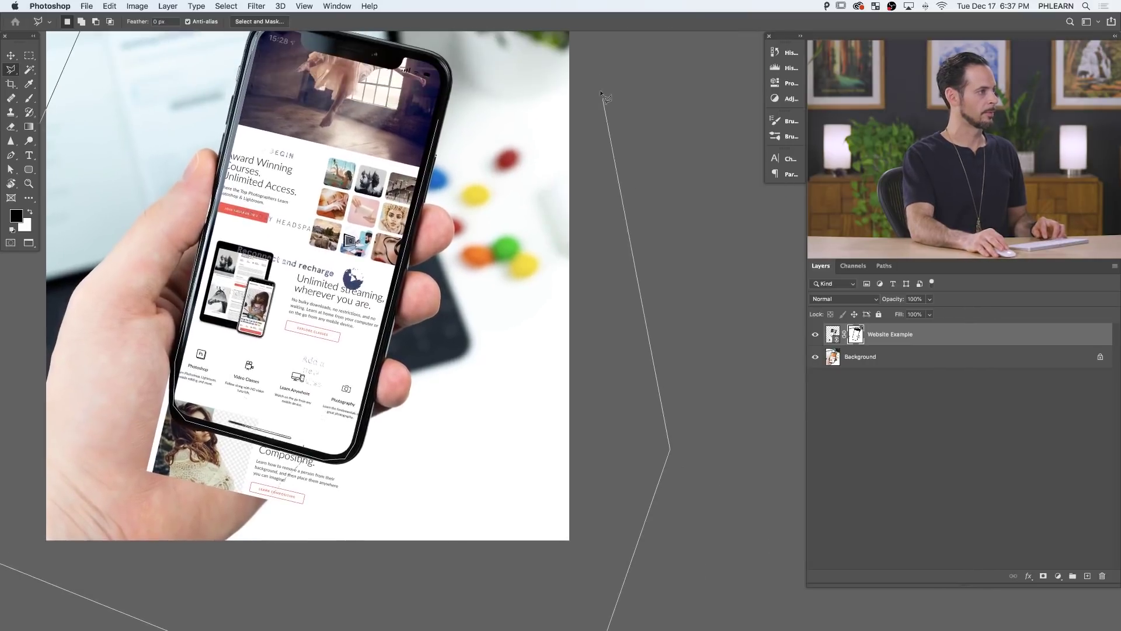
{"action": "left_click", "coordinate": [532, 72]}
{"action": "key", "text": "shift+BackSpace"}
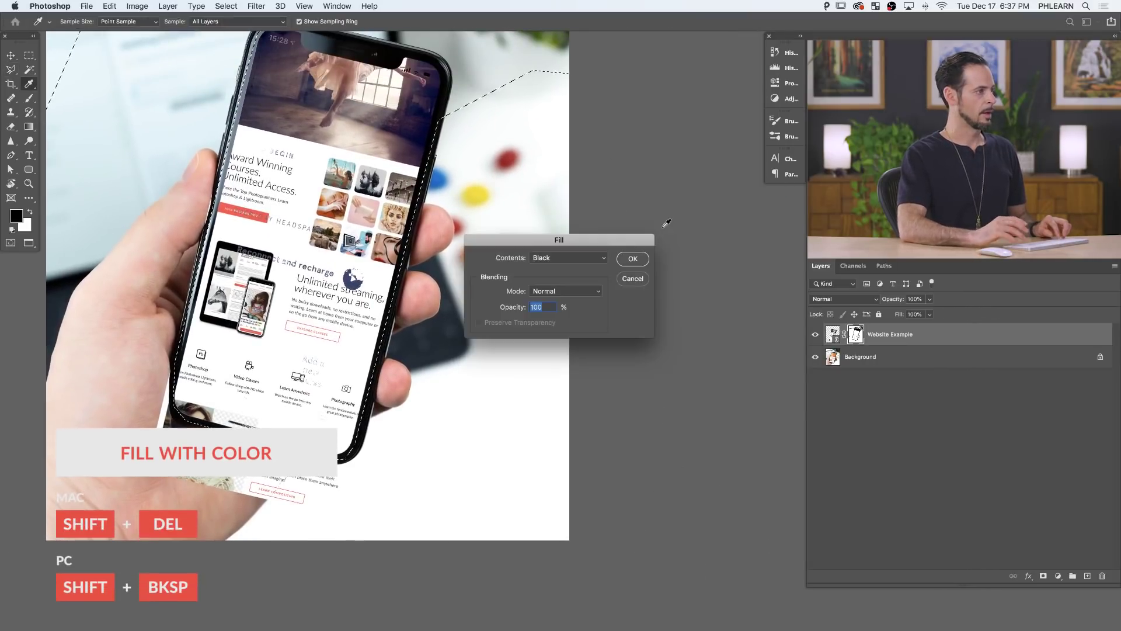
{"action": "key", "text": "Return"}
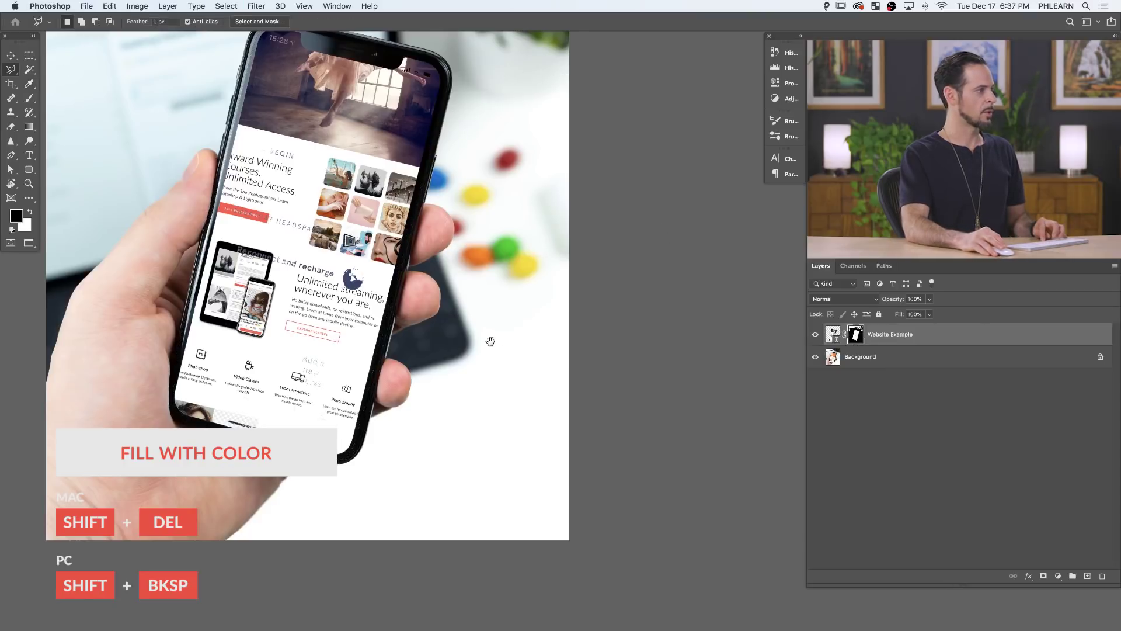
{"action": "left_click_drag", "start_coordinate": [490, 342], "coordinate": [612, 429]}
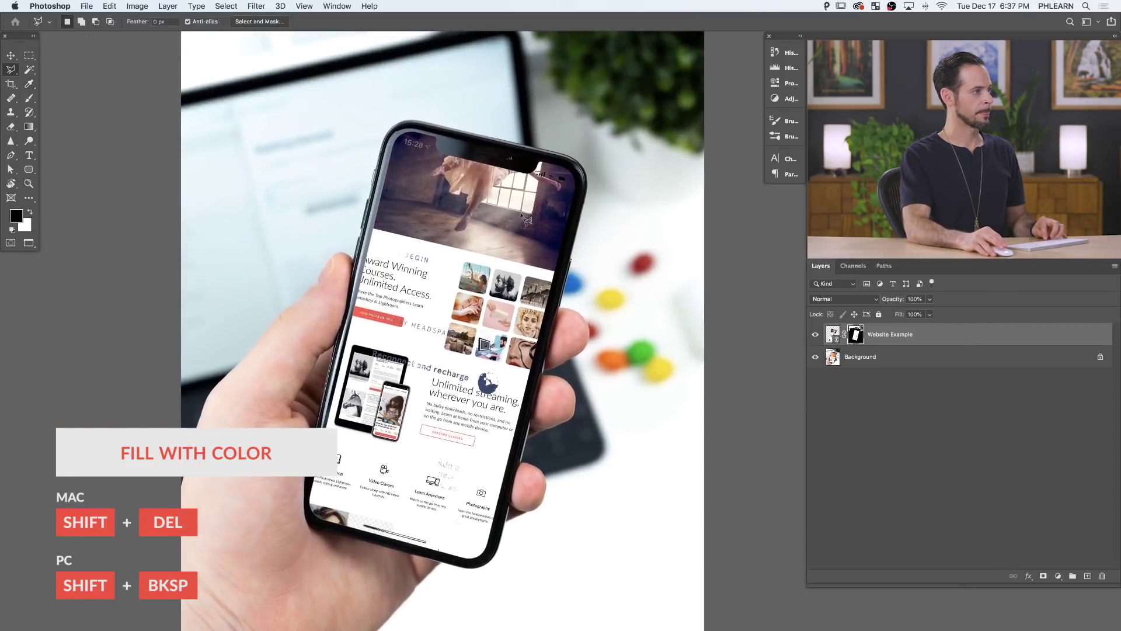
{"action": "scroll", "coordinate": [520, 151], "scroll_direction": "up", "scroll_amount": 6}
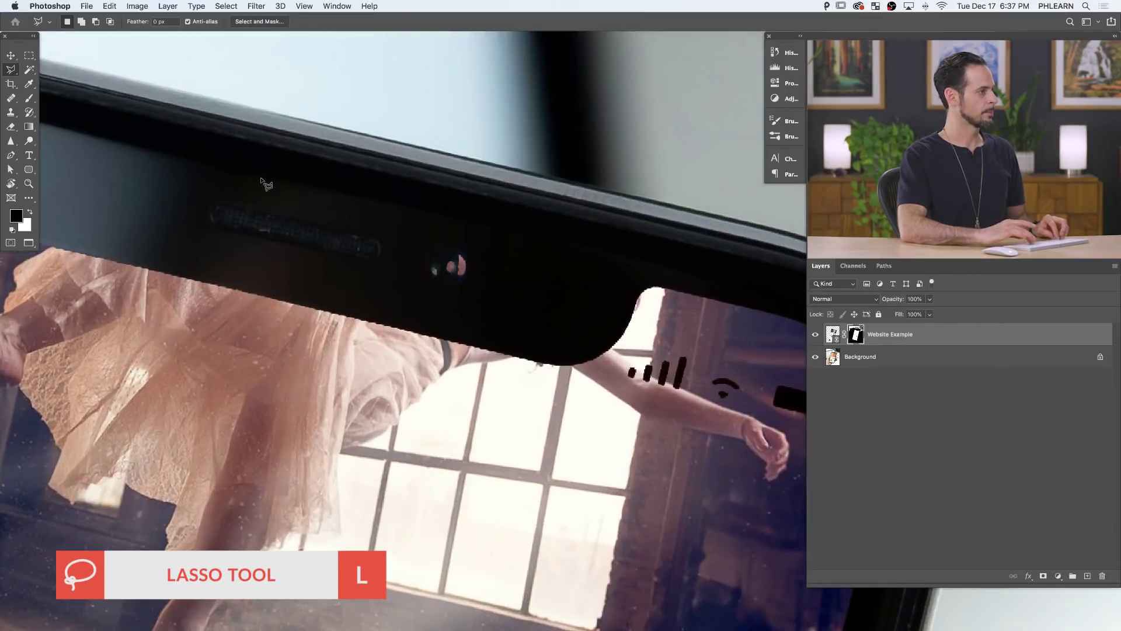
Lasso the area around the notch camera and swap the foreground and background colours.
{"action": "key", "text": "shift+l"}
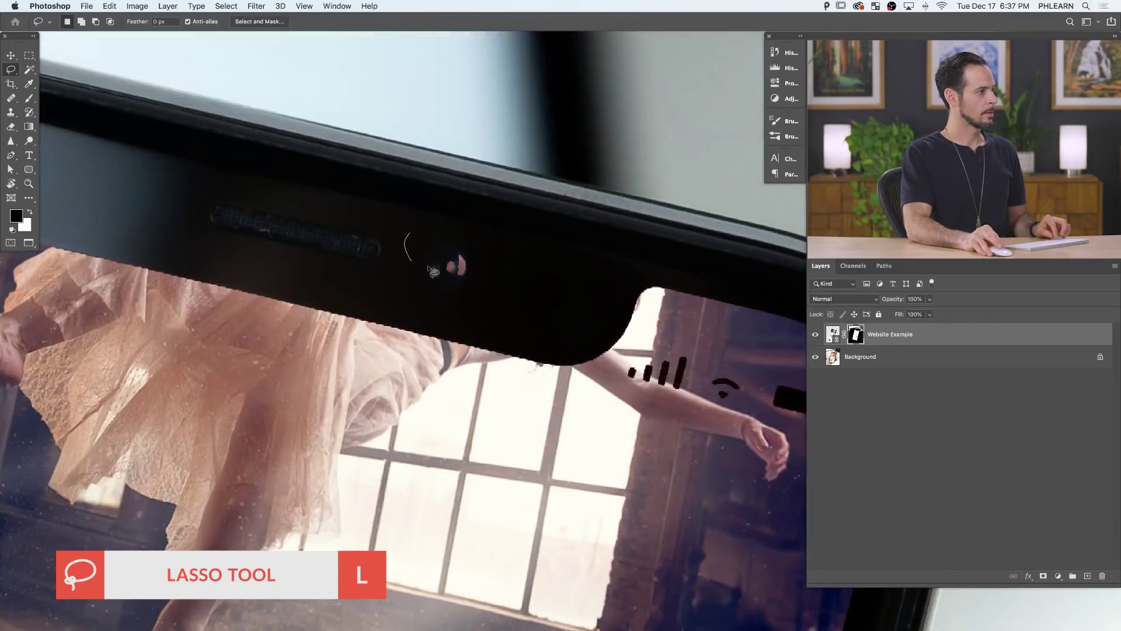
{"action": "left_click_drag", "start_coordinate": [449, 241], "coordinate": [455, 234]}
{"action": "mouse_move", "coordinate": [463, 224]}
{"action": "left_mouse_down"}
{"action": "mouse_move", "coordinate": [412, 283]}
{"action": "mouse_move", "coordinate": [500, 282]}
{"action": "mouse_move", "coordinate": [466, 224]}
{"action": "left_mouse_up"}
{"action": "key", "text": "x"}
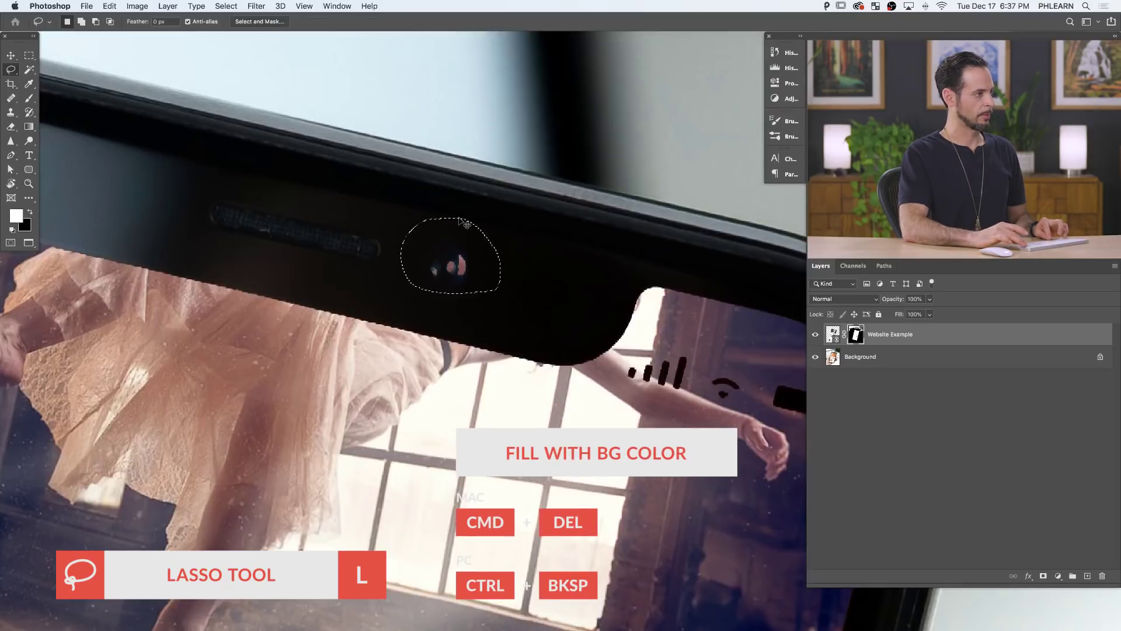
{"action": "scroll", "coordinate": [466, 261], "scroll_direction": "down", "scroll_amount": 5}
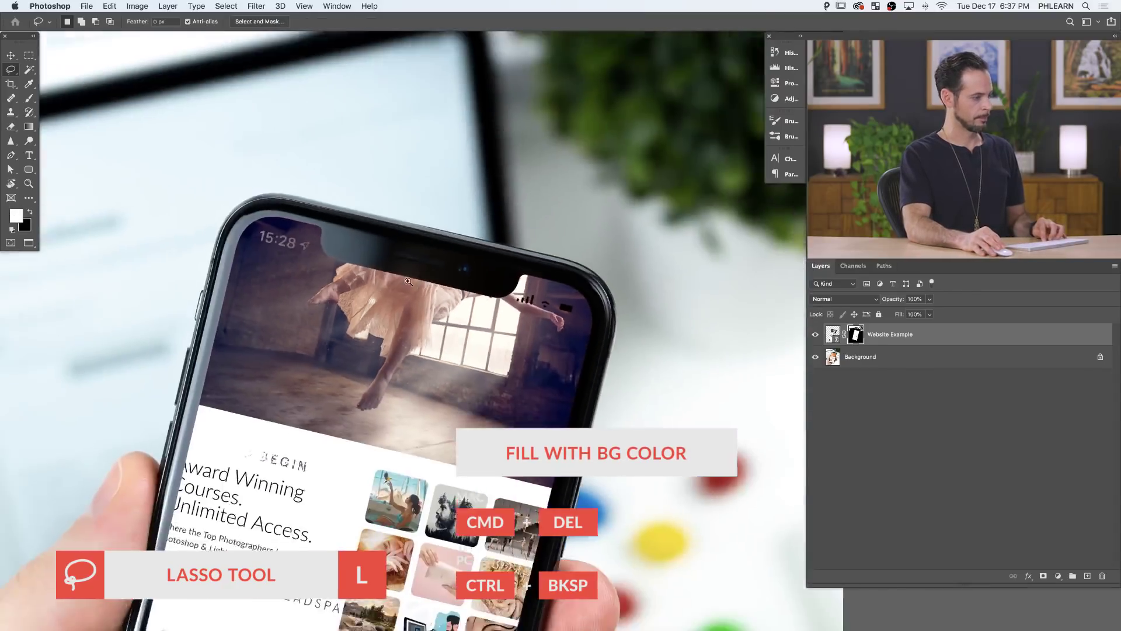
{"action": "scroll", "coordinate": [467, 358], "scroll_direction": "down", "scroll_amount": 5}
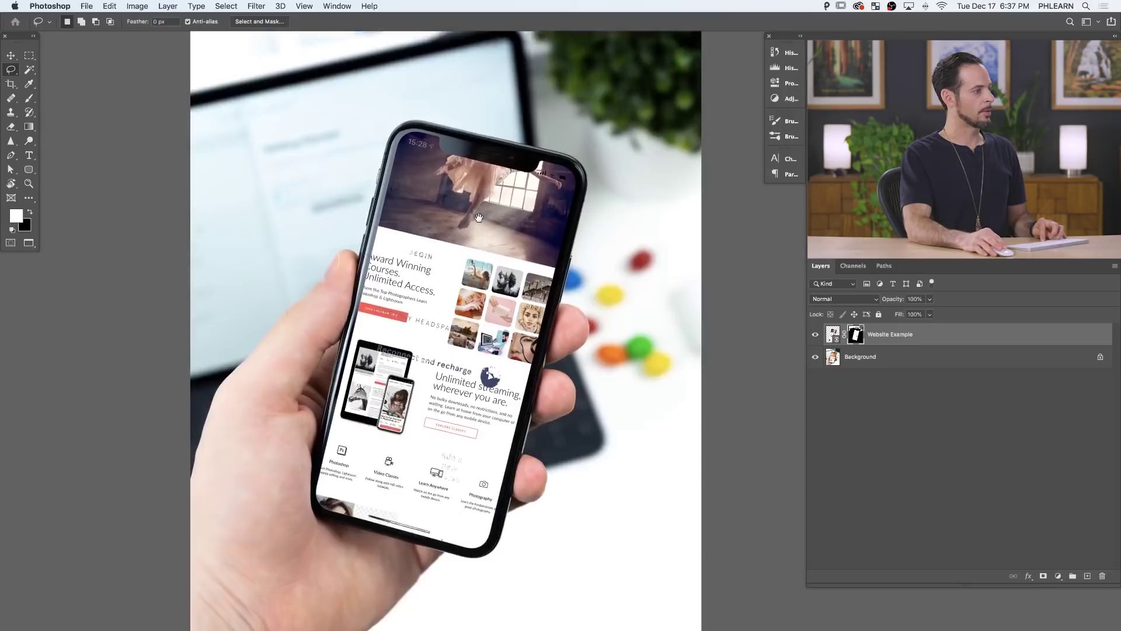
{"action": "scroll", "coordinate": [397, 523], "scroll_direction": "up", "scroll_amount": 8}
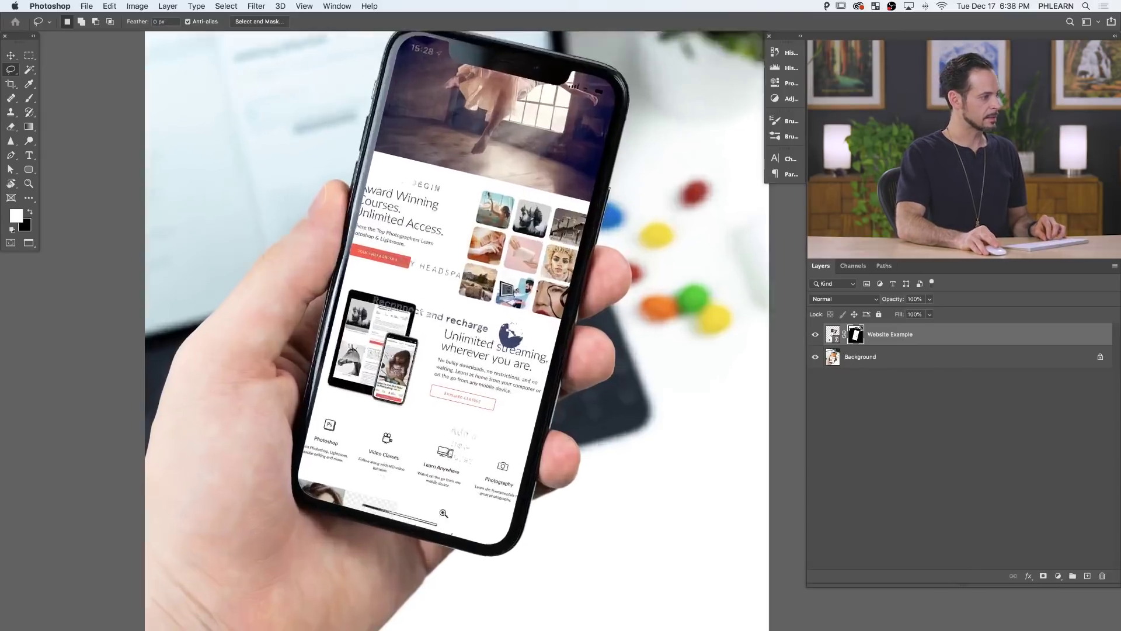
Select the phone's dark home bar and paint it out of the website mask in black.
{"action": "left_click", "coordinate": [816, 333]}
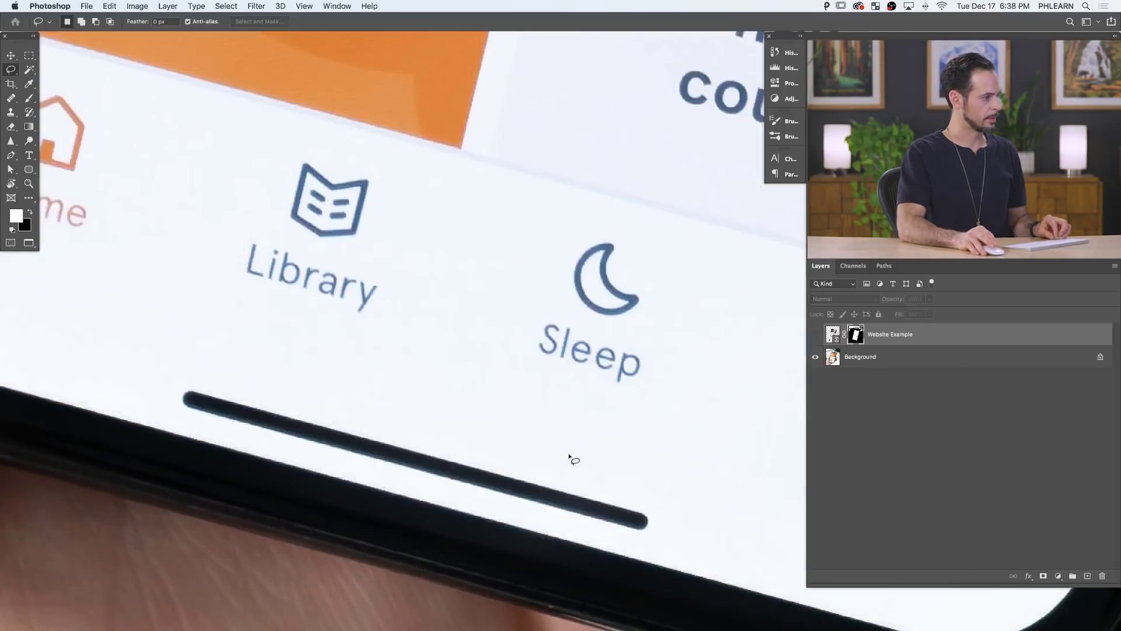
{"action": "key", "text": "w"}
{"action": "left_click", "coordinate": [498, 488]}
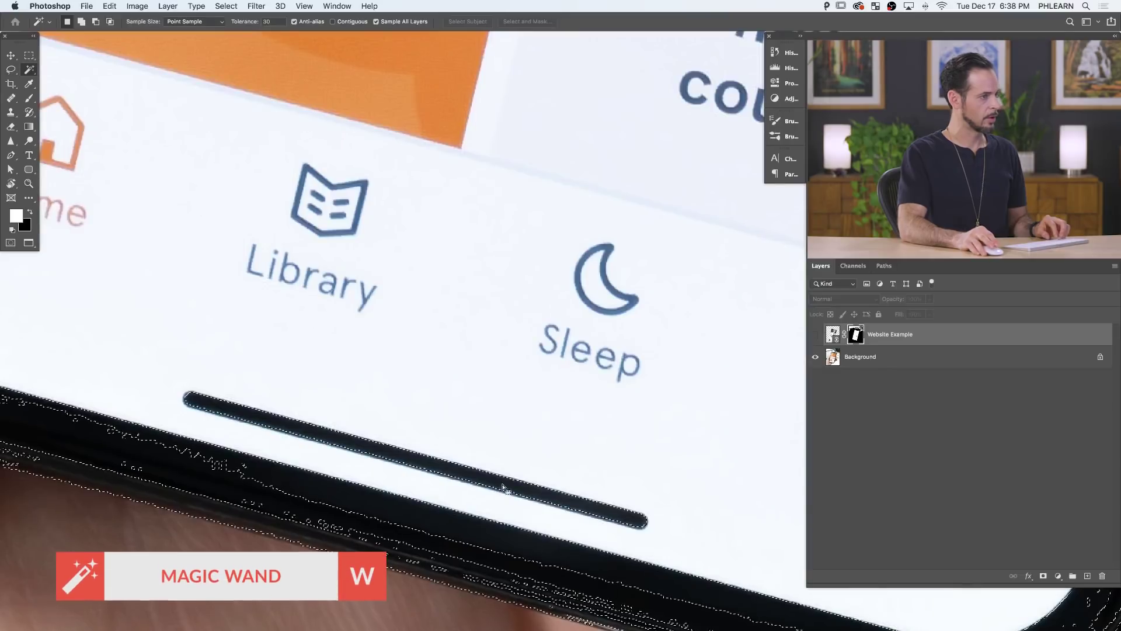
{"action": "left_click", "coordinate": [816, 333]}
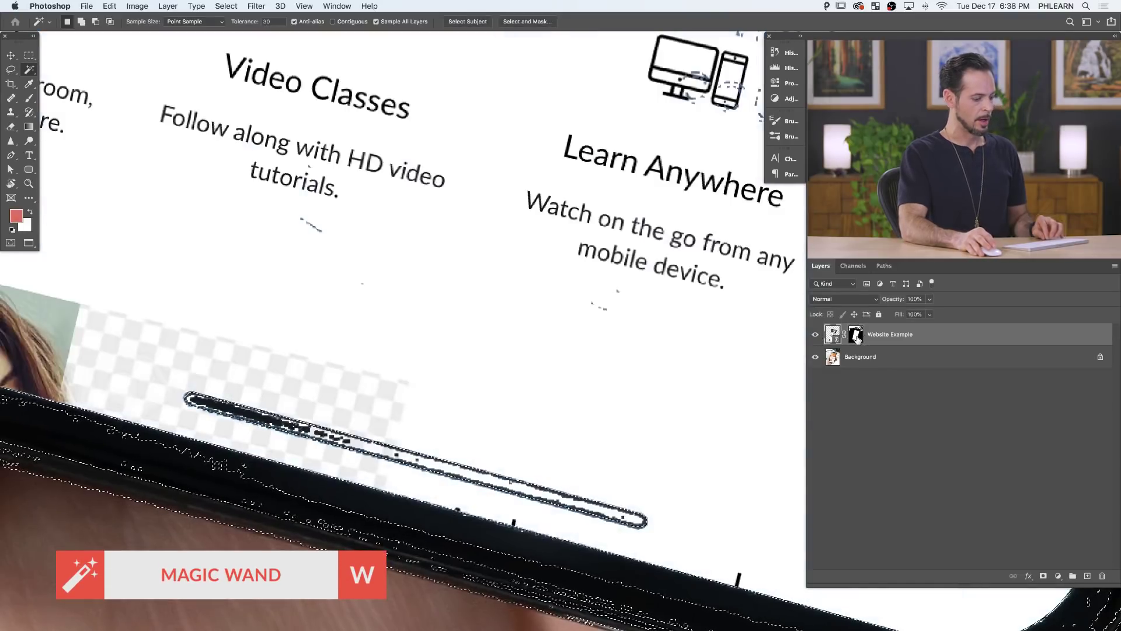
{"action": "key", "text": "b"}
{"action": "left_click", "coordinate": [513, 484]}
{"action": "key", "text": "x"}
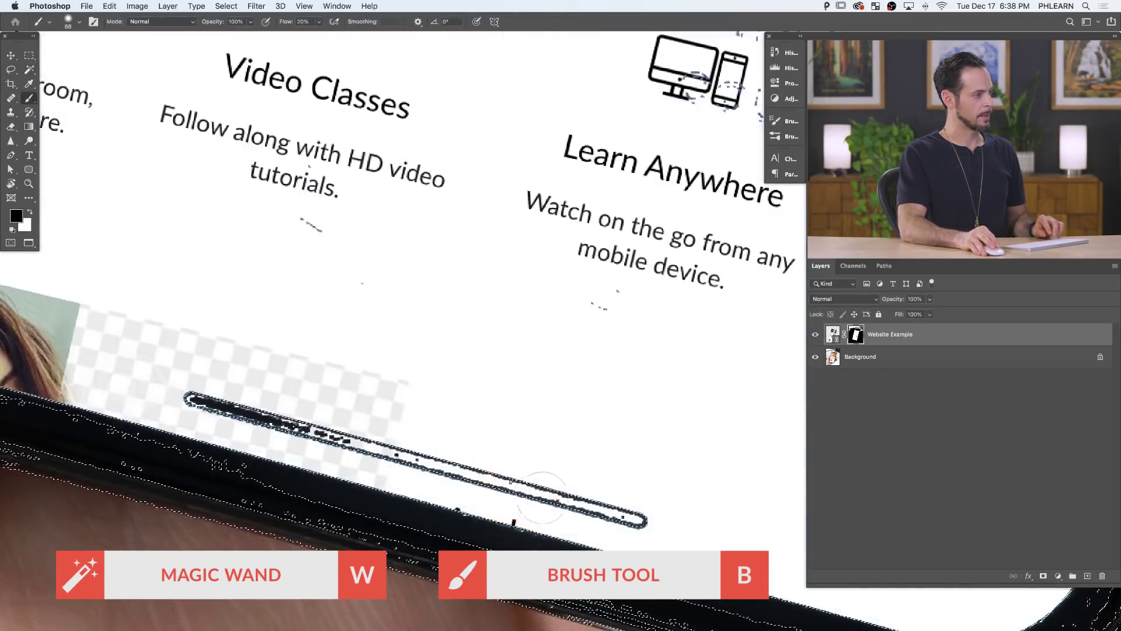
{"action": "mouse_move", "coordinate": [443, 464]}
{"action": "left_mouse_down"}
{"action": "mouse_move", "coordinate": [646, 508]}
{"action": "mouse_move", "coordinate": [315, 452]}
{"action": "mouse_move", "coordinate": [417, 448]}
{"action": "left_mouse_up"}
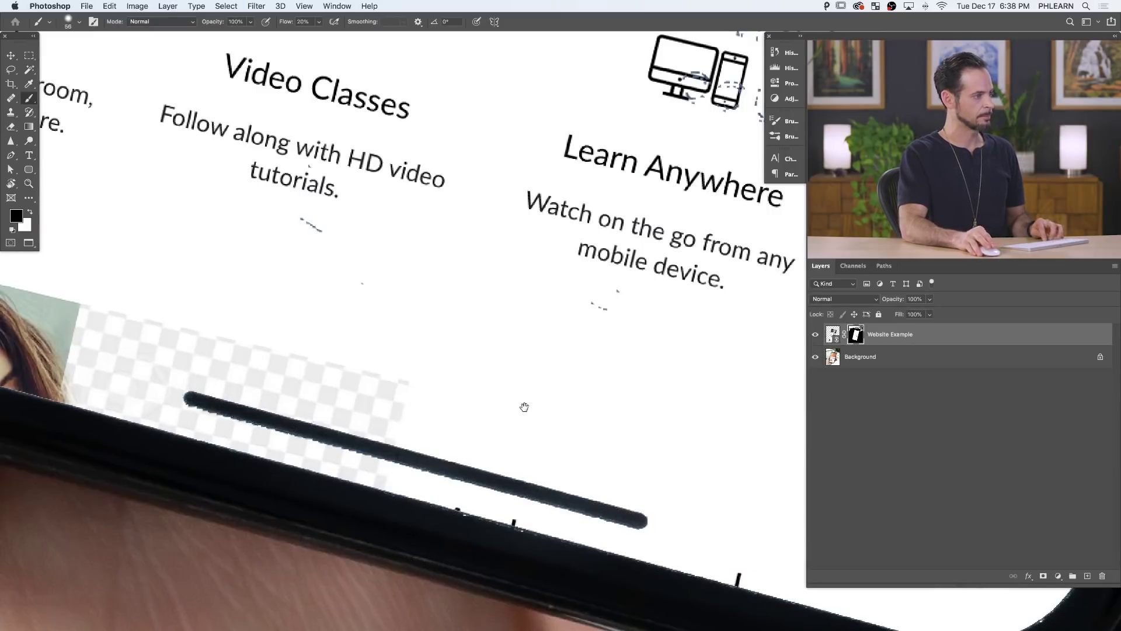
{"action": "key", "text": "ctrl+minus"}
{"action": "key", "text": "ctrl+minus"}
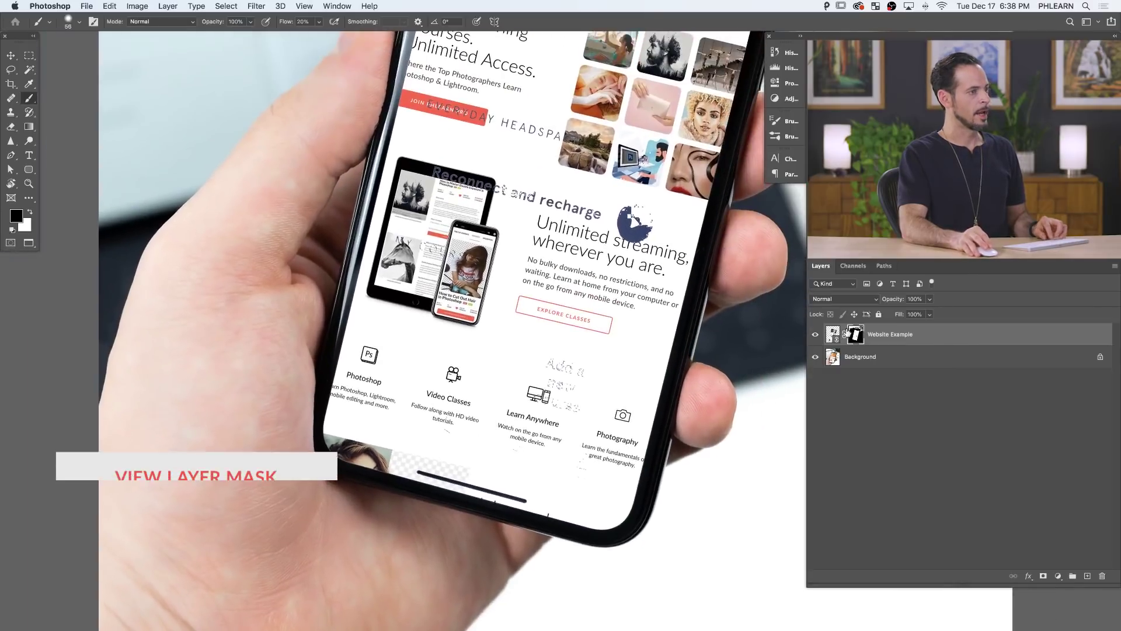
View the mask on its own and fill the outlined phone screen area with White.
{"action": "left_click", "coordinate": [856, 335], "text": "alt"}
{"action": "scroll", "coordinate": [620, 299], "scroll_direction": "up", "scroll_amount": 5}
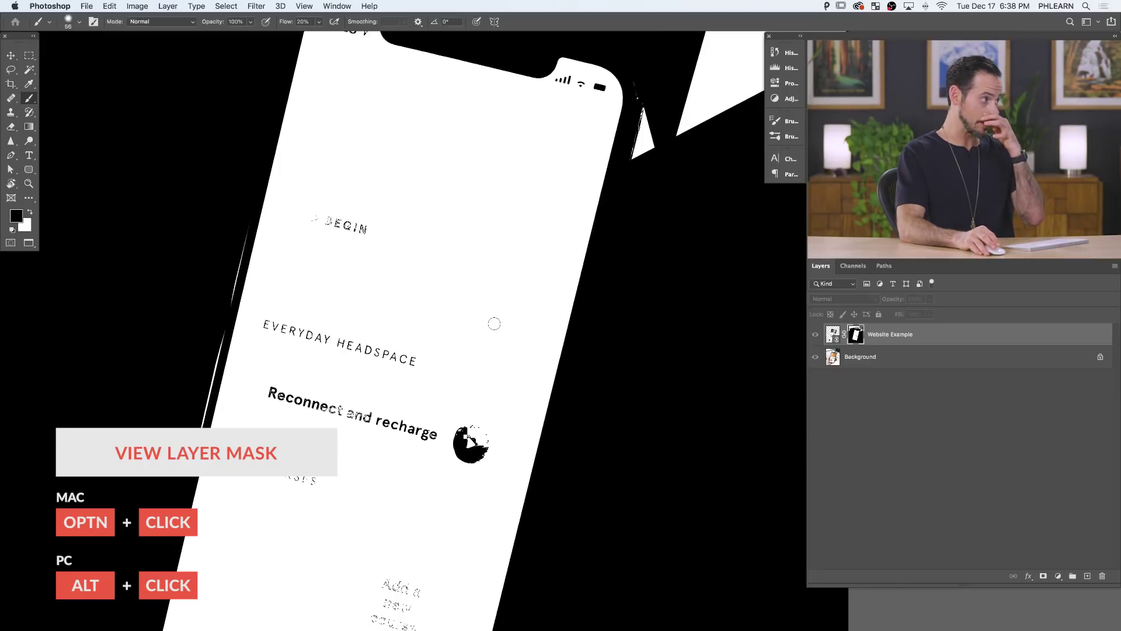
{"action": "key", "text": "l"}
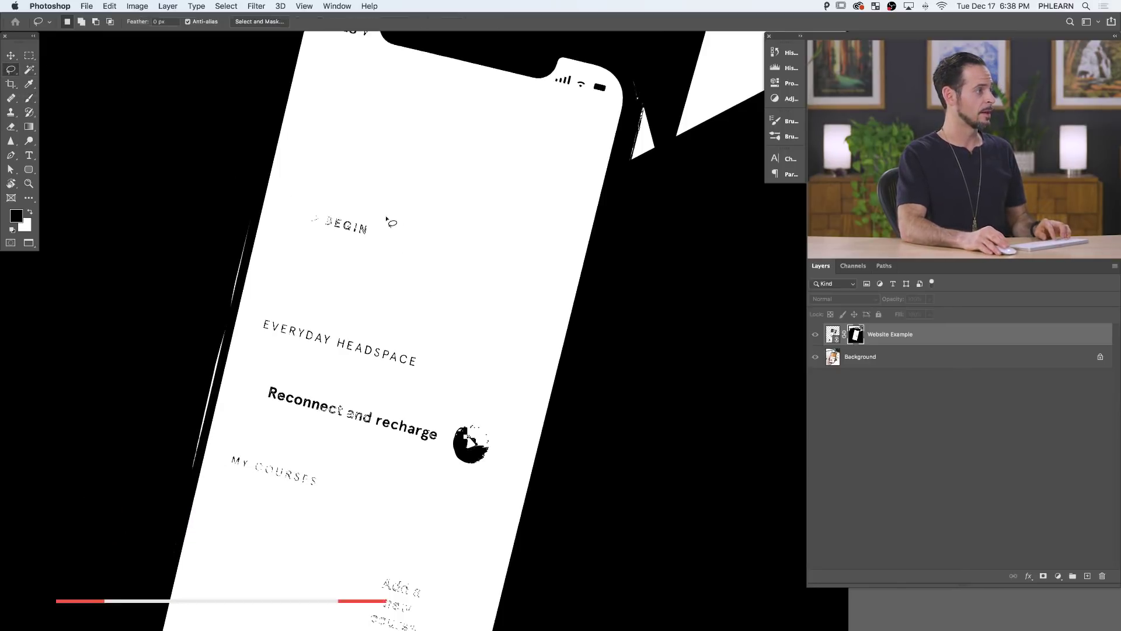
{"action": "mouse_move", "coordinate": [353, 197]}
{"action": "left_mouse_down"}
{"action": "mouse_move", "coordinate": [304, 200]}
{"action": "mouse_move", "coordinate": [268, 257]}
{"action": "mouse_move", "coordinate": [265, 308]}
{"action": "left_mouse_up"}
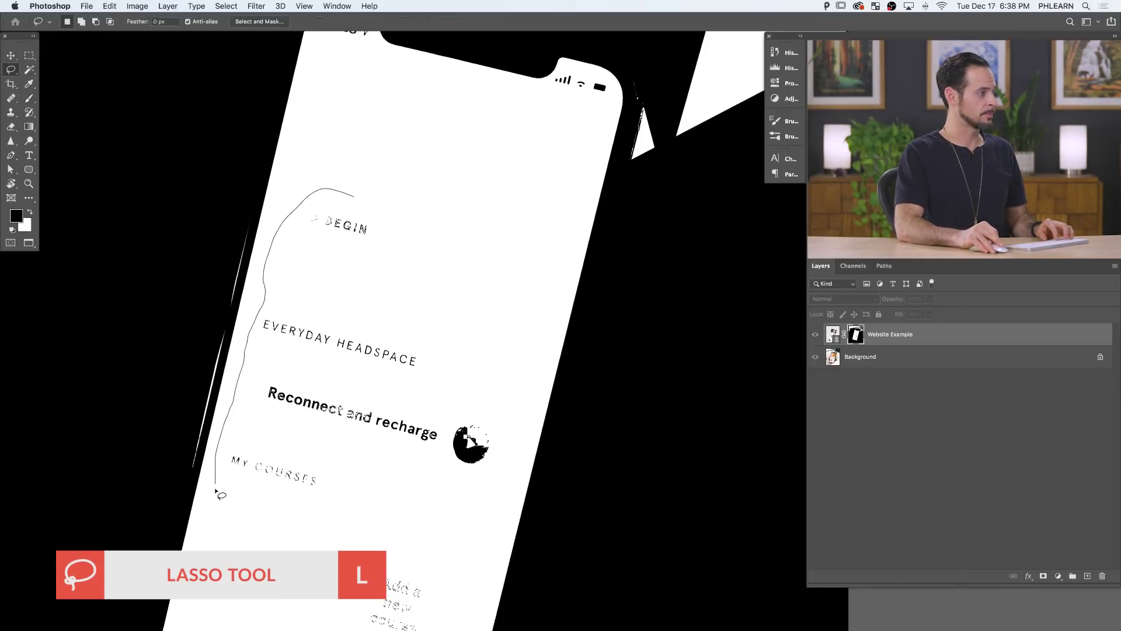
{"action": "mouse_move", "coordinate": [215, 489]}
{"action": "left_mouse_down"}
{"action": "mouse_move", "coordinate": [301, 276]}
{"action": "mouse_move", "coordinate": [388, 435]}
{"action": "left_mouse_up"}
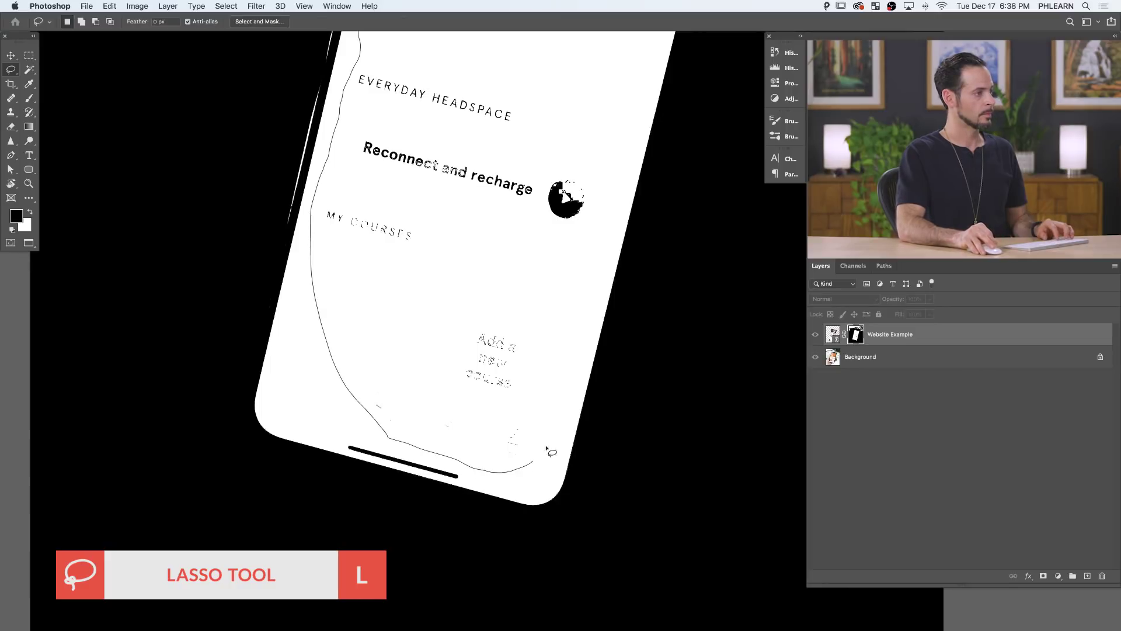
{"action": "mouse_move", "coordinate": [620, 161]}
{"action": "left_mouse_down"}
{"action": "mouse_move", "coordinate": [534, 452]}
{"action": "mouse_move", "coordinate": [545, 375]}
{"action": "mouse_move", "coordinate": [472, 277]}
{"action": "left_mouse_up"}
{"action": "key", "text": "shift+BackSpace"}
{"action": "left_click", "coordinate": [557, 257]}
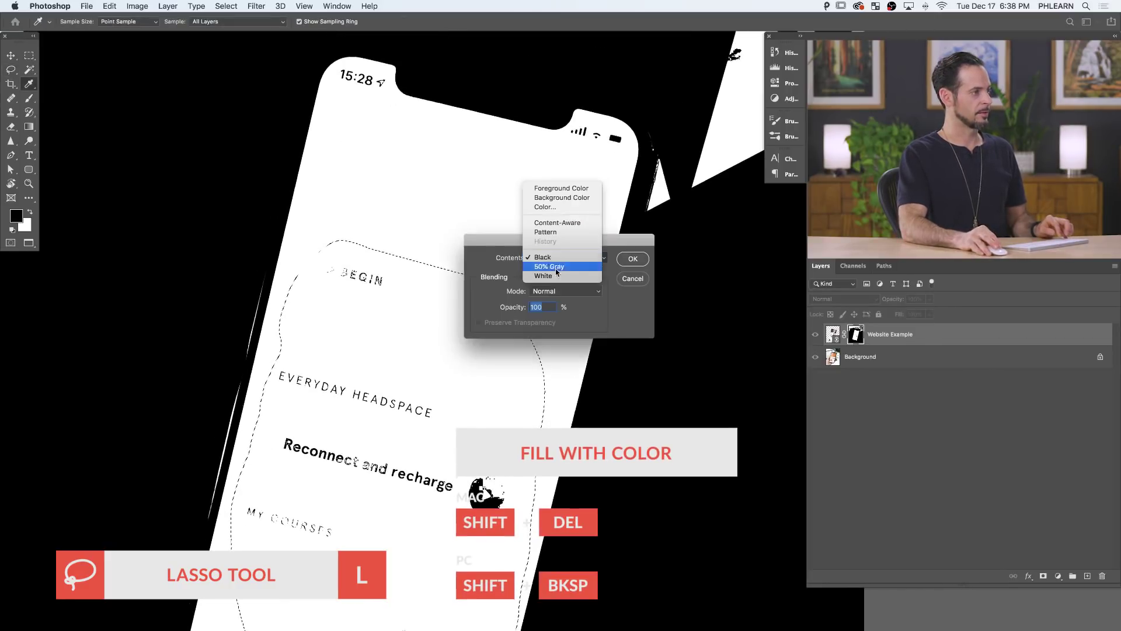
{"action": "left_click", "coordinate": [549, 275]}
{"action": "left_click", "coordinate": [632, 258]}
Deselect and outline the sliver along the phone's lower-left edge on the mask.
{"action": "key", "text": "l"}
{"action": "key", "text": "super+d"}
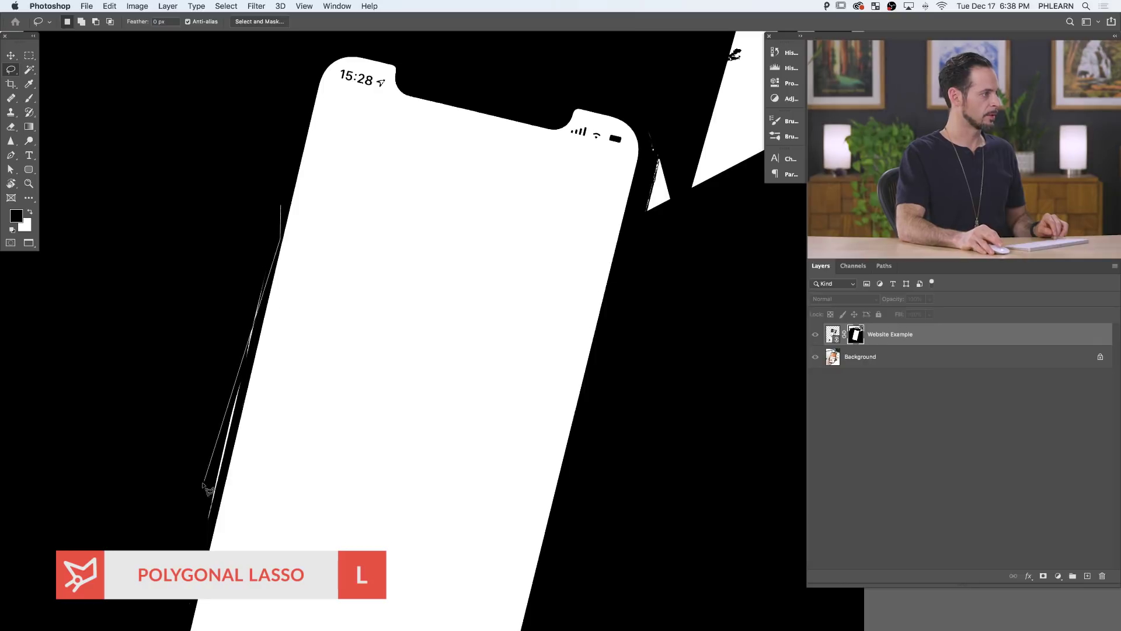
{"action": "left_click", "coordinate": [208, 541]}
{"action": "left_click", "coordinate": [173, 509]}
{"action": "left_click", "coordinate": [280, 205]}
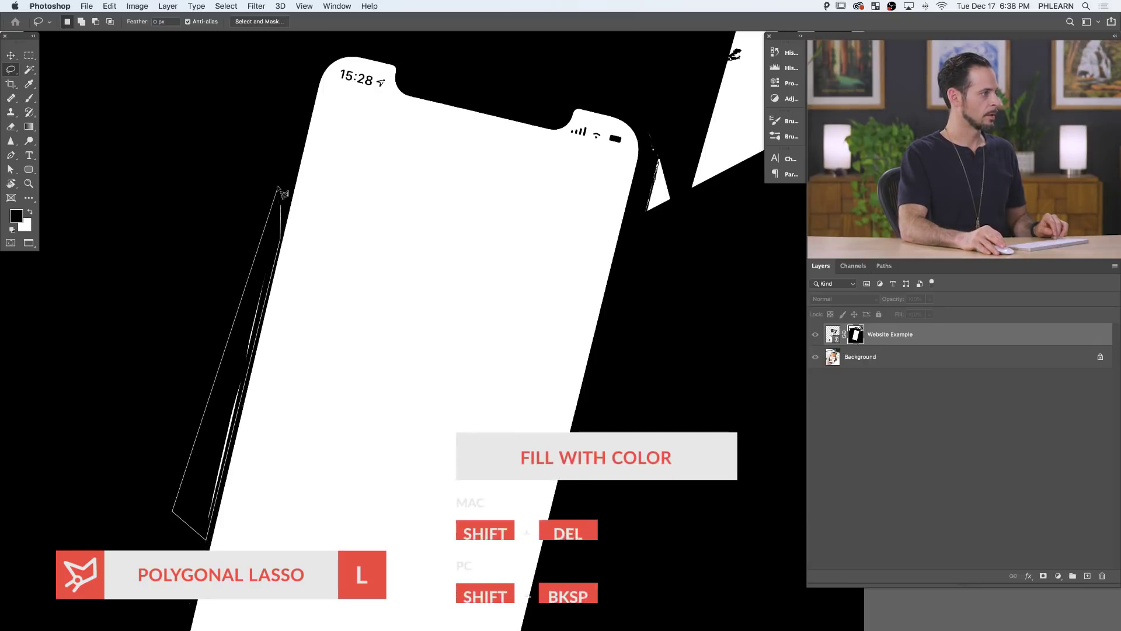
{"action": "key", "text": "x"}
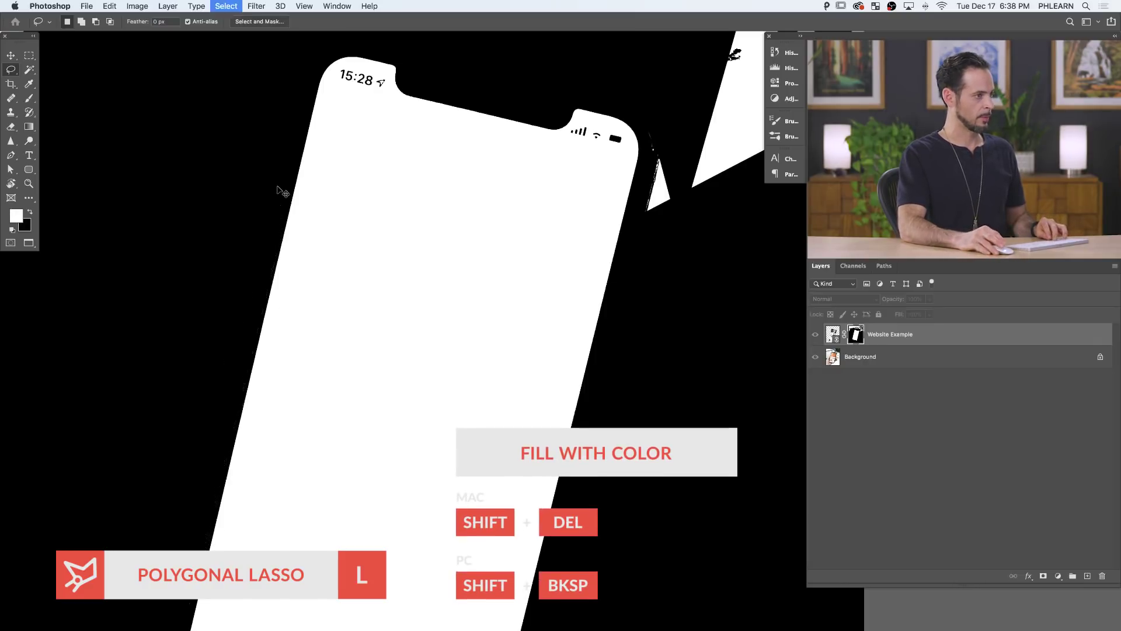
{"action": "left_click_drag", "start_coordinate": [574, 217], "coordinate": [546, 321]}
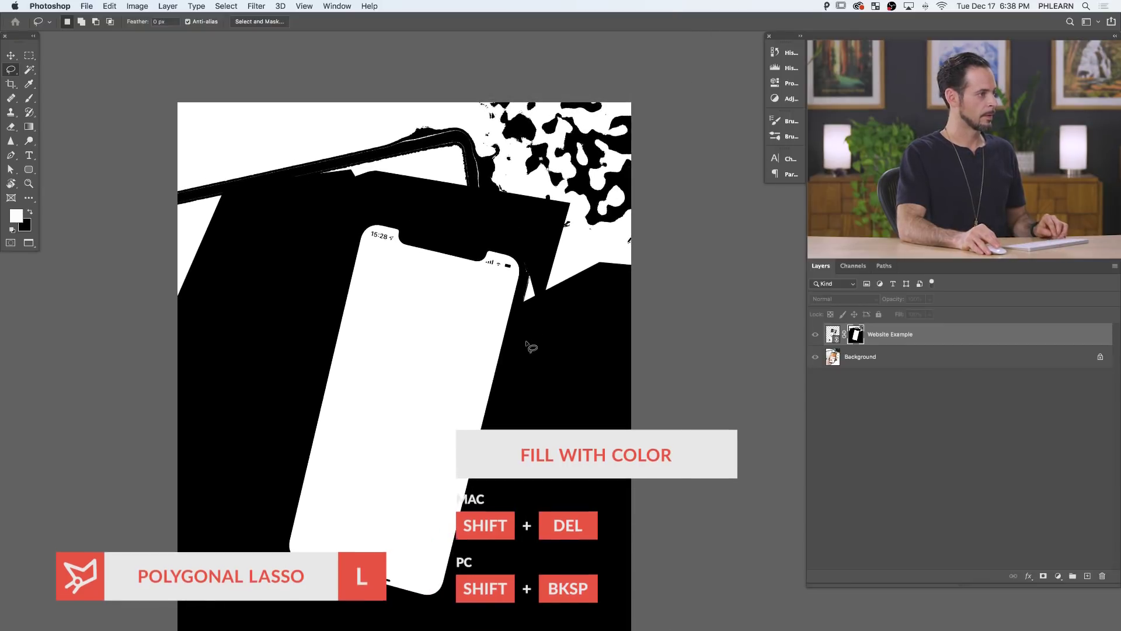
Fill the leftover upper-right and upper-left mask patches black, deselect, and leave the mask view.
{"action": "left_click", "coordinate": [525, 340]}
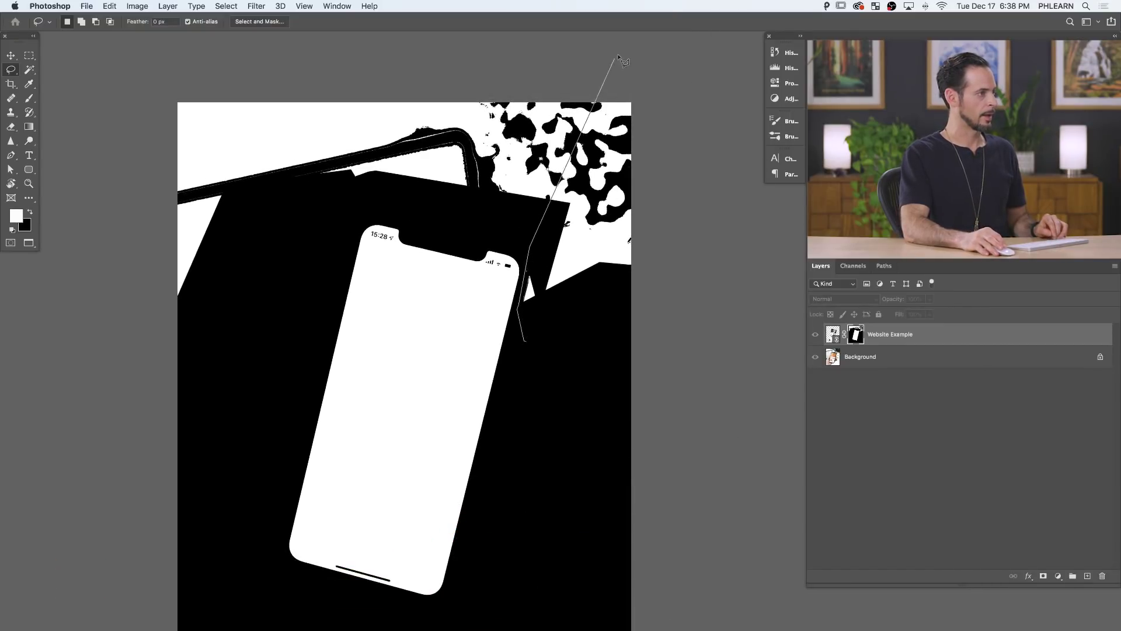
{"action": "left_click", "coordinate": [704, 381]}
{"action": "key", "text": "Return"}
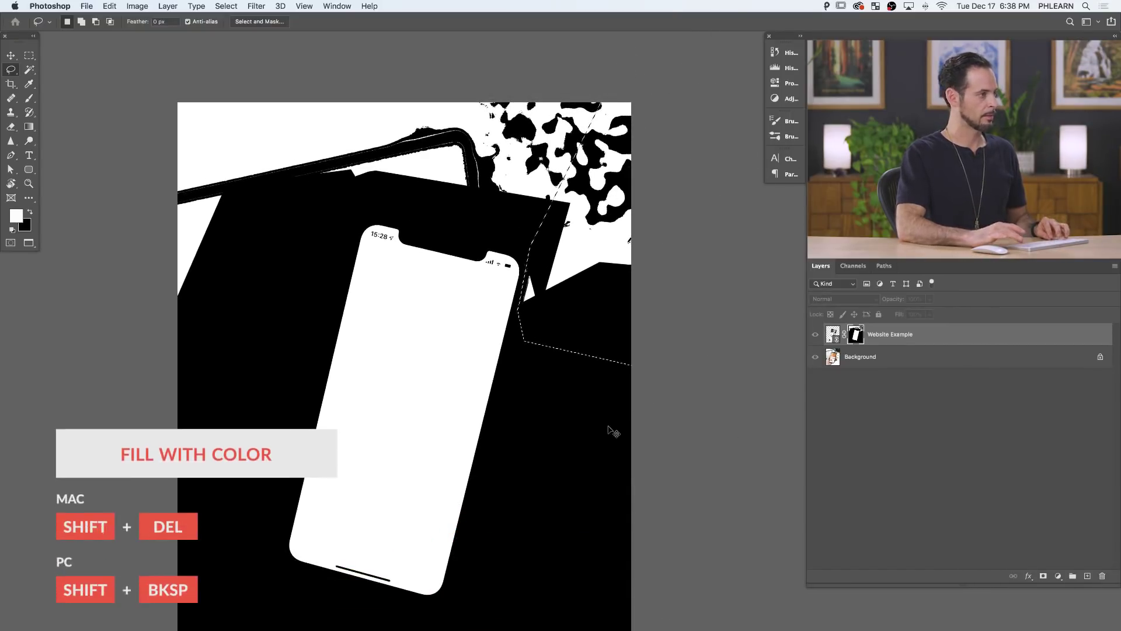
{"action": "key", "text": "shift+BackSpace"}
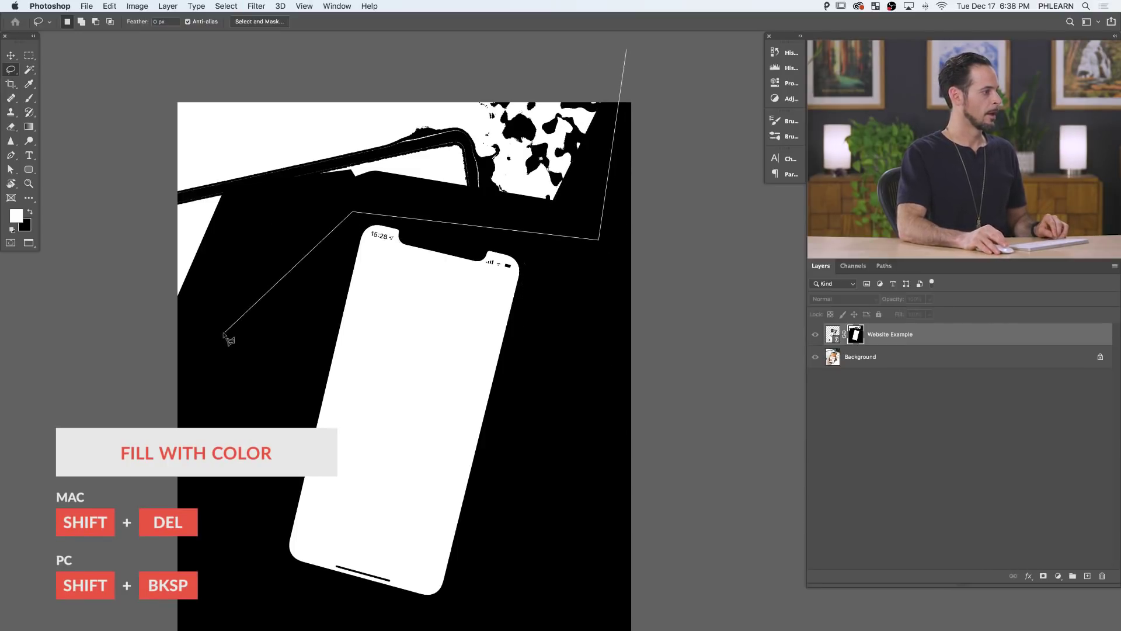
{"action": "left_click", "coordinate": [110, 84]}
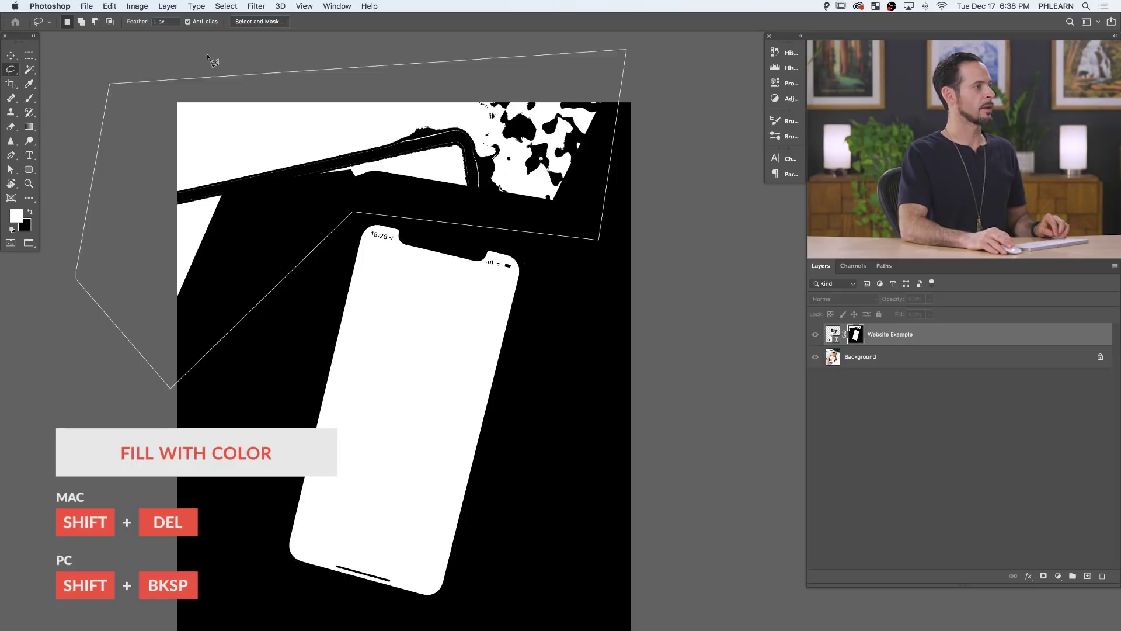
{"action": "key", "text": "Return"}
{"action": "key", "text": "shift+BackSpace"}
{"action": "key", "text": "super+d"}
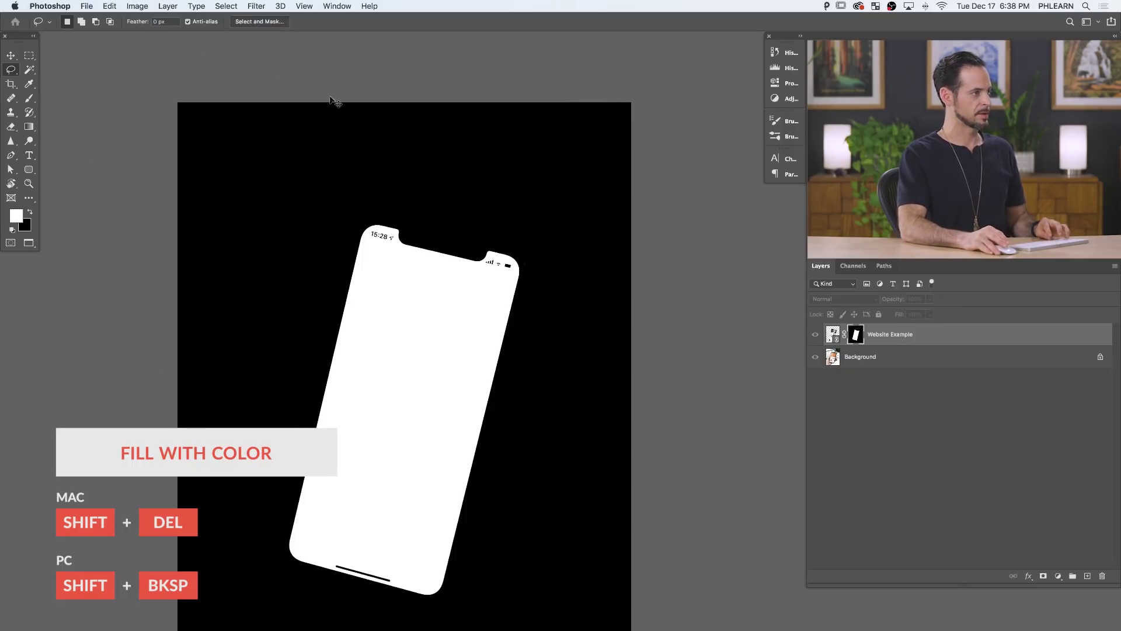
{"action": "left_click", "coordinate": [855, 336], "text": "alt"}
Nudge the web page into place within the phone screen and start a Free Transform on it.
{"action": "scroll", "coordinate": [501, 415], "scroll_direction": "down", "scroll_amount": 5}
{"action": "scroll", "coordinate": [501, 414], "scroll_direction": "left", "scroll_amount": 3}
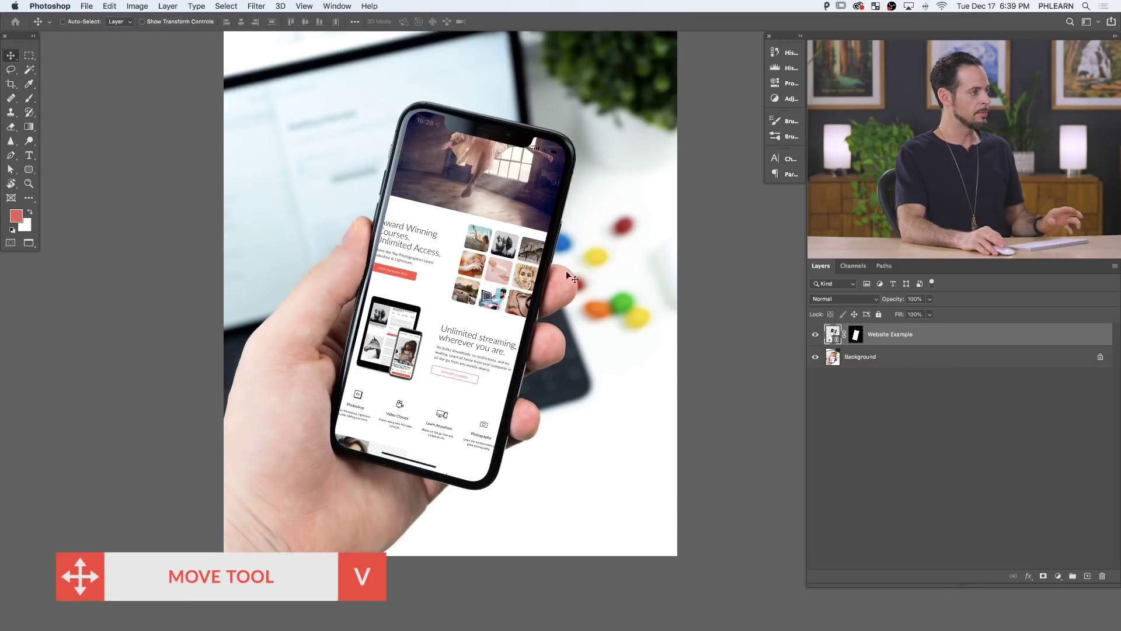
{"action": "left_click_drag", "start_coordinate": [566, 271], "coordinate": [585, 304]}
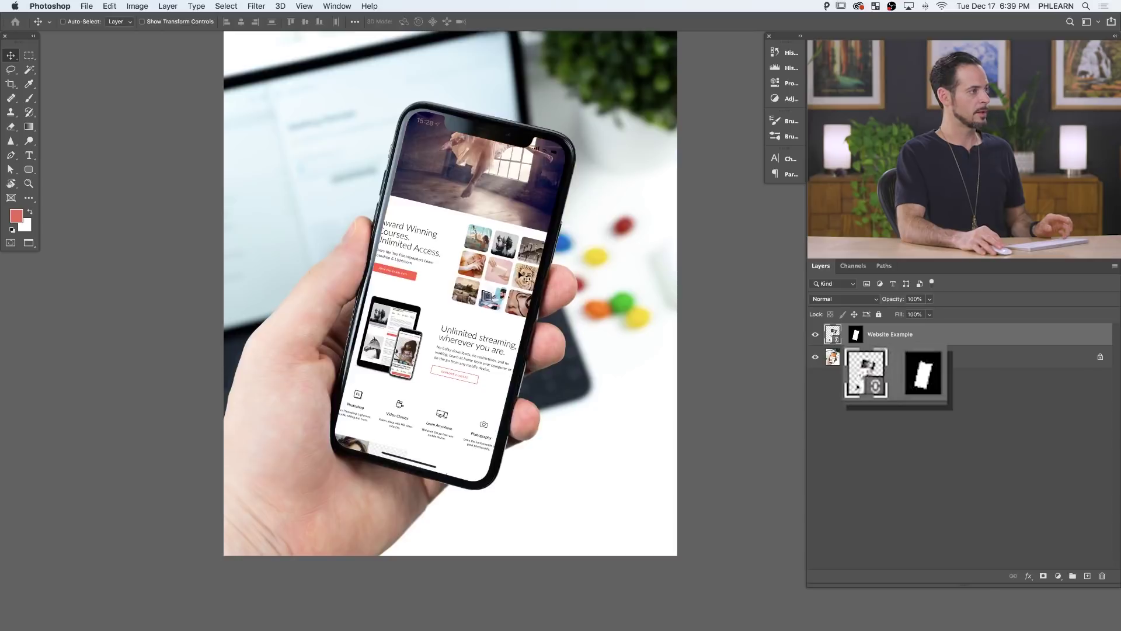
{"action": "mouse_move", "coordinate": [526, 279]}
{"action": "left_mouse_down"}
{"action": "mouse_move", "coordinate": [519, 264]}
{"action": "mouse_move", "coordinate": [512, 296]}
{"action": "mouse_move", "coordinate": [523, 274]}
{"action": "left_mouse_up"}
{"action": "key", "text": "super+t"}
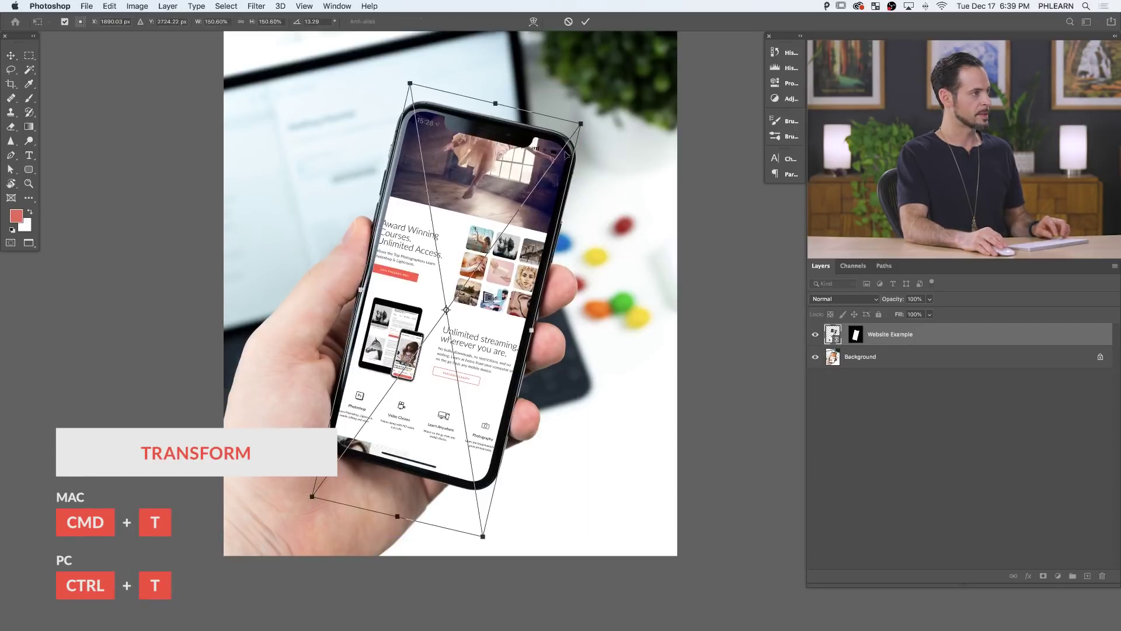
Shrink the web page from its top corners and bottom, skew it to the phone's tilt, and commit.
{"action": "left_click_drag", "start_coordinate": [581, 124], "coordinate": [576, 132]}
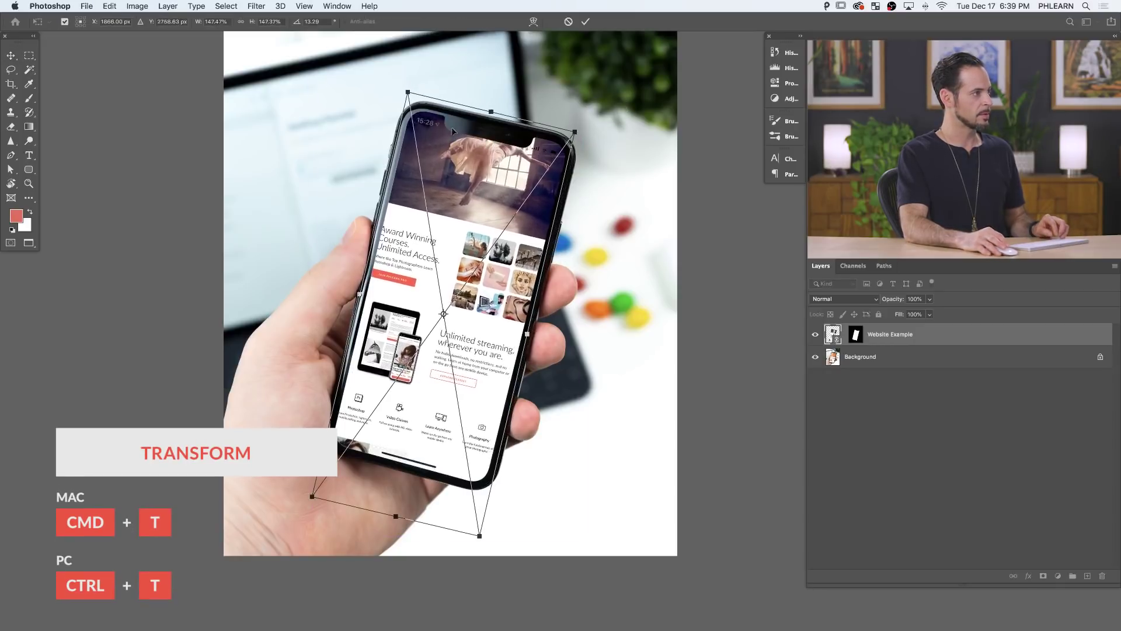
{"action": "left_click_drag", "start_coordinate": [407, 93], "coordinate": [411, 101]}
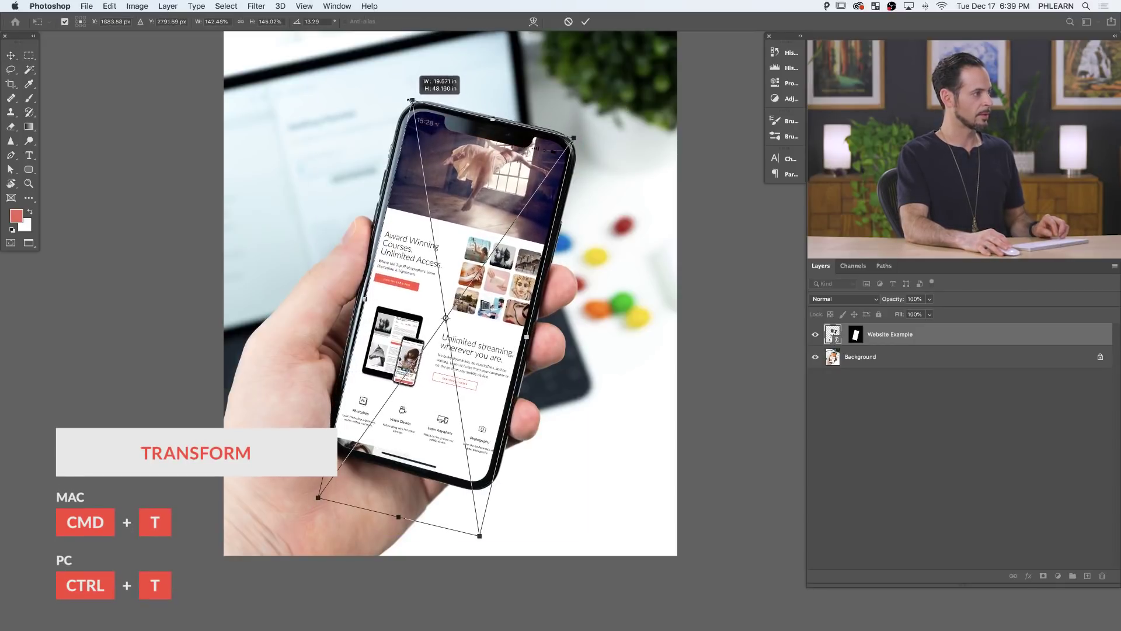
{"action": "left_click_drag", "start_coordinate": [480, 536], "coordinate": [484, 518]}
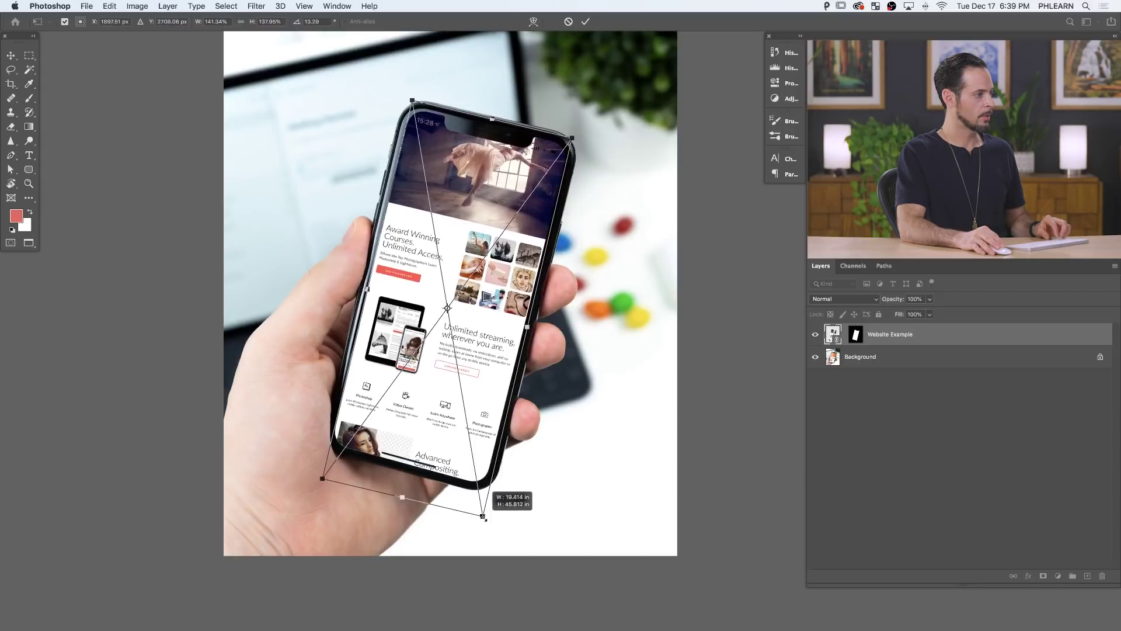
{"action": "left_click_drag", "start_coordinate": [485, 518], "coordinate": [479, 518]}
{"action": "key", "text": "Return"}
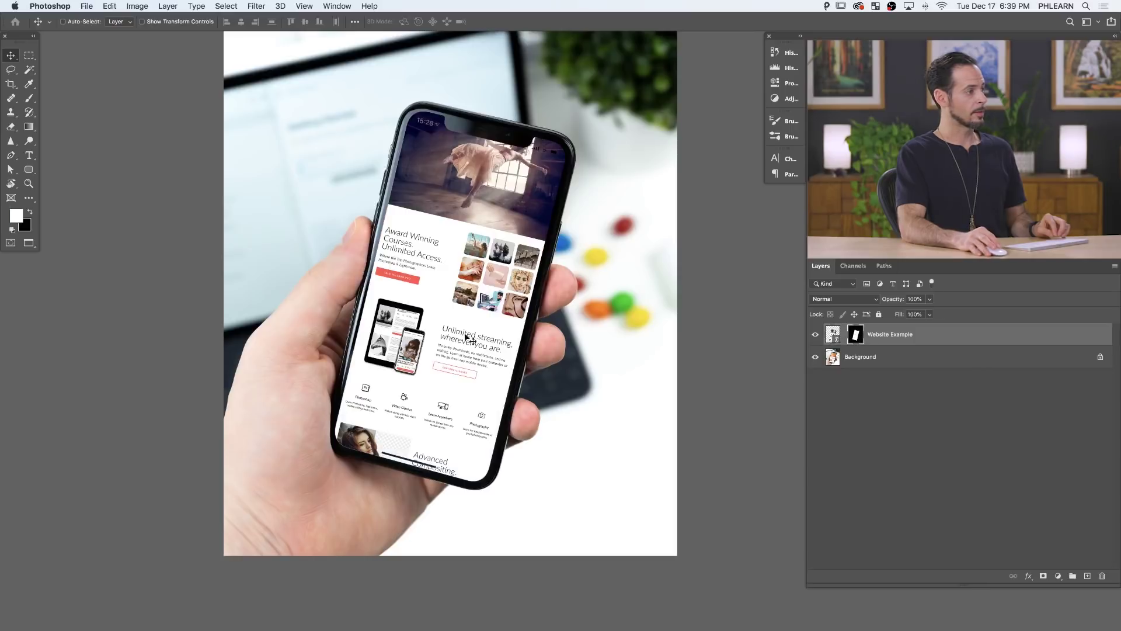
{"action": "mouse_move", "coordinate": [468, 337]}
{"action": "left_mouse_down"}
{"action": "mouse_move", "coordinate": [502, 386]}
{"action": "mouse_move", "coordinate": [484, 351]}
{"action": "left_mouse_up"}
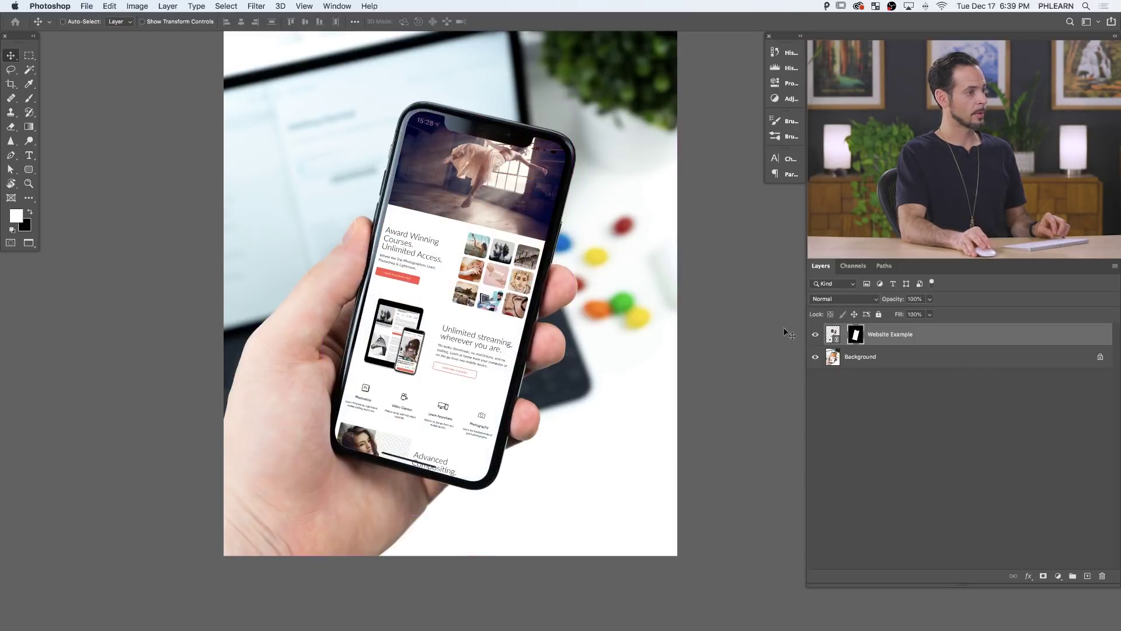
Add a new layer above the website and brush soft white glare across the phone's top.
{"action": "left_click", "coordinate": [813, 336]}
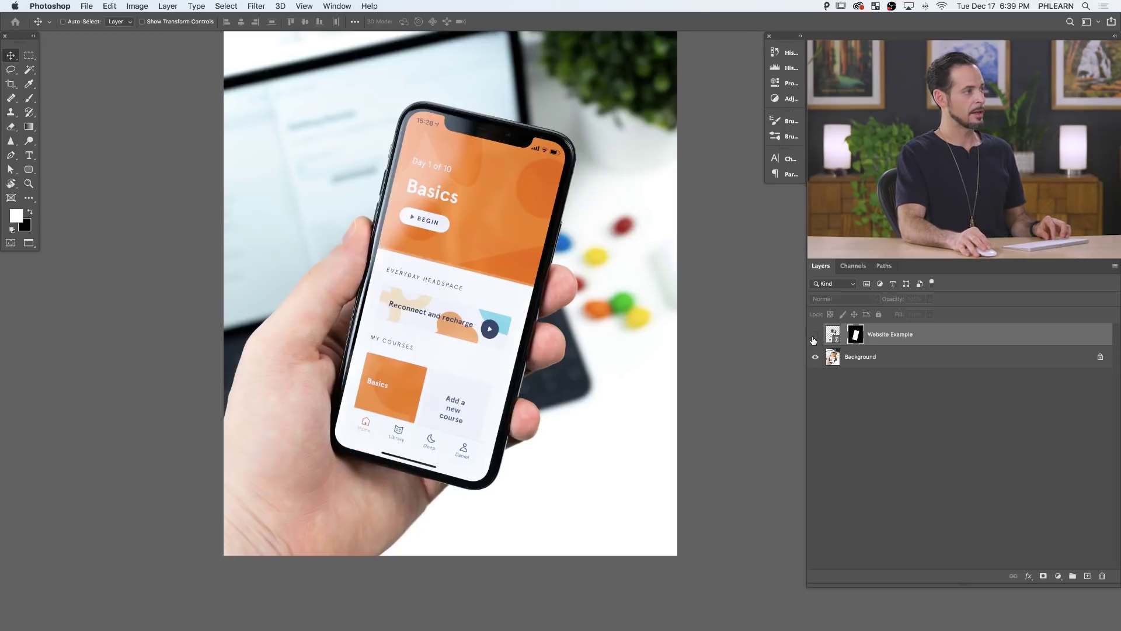
{"action": "left_click", "coordinate": [814, 337]}
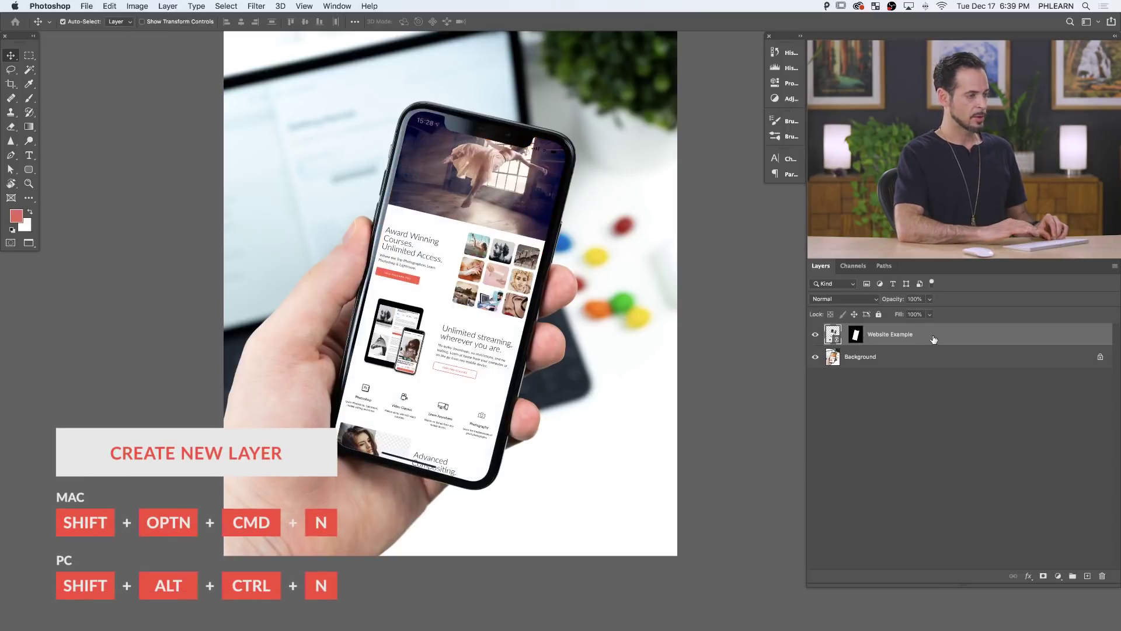
{"action": "key", "text": "shift+alt+super+n"}
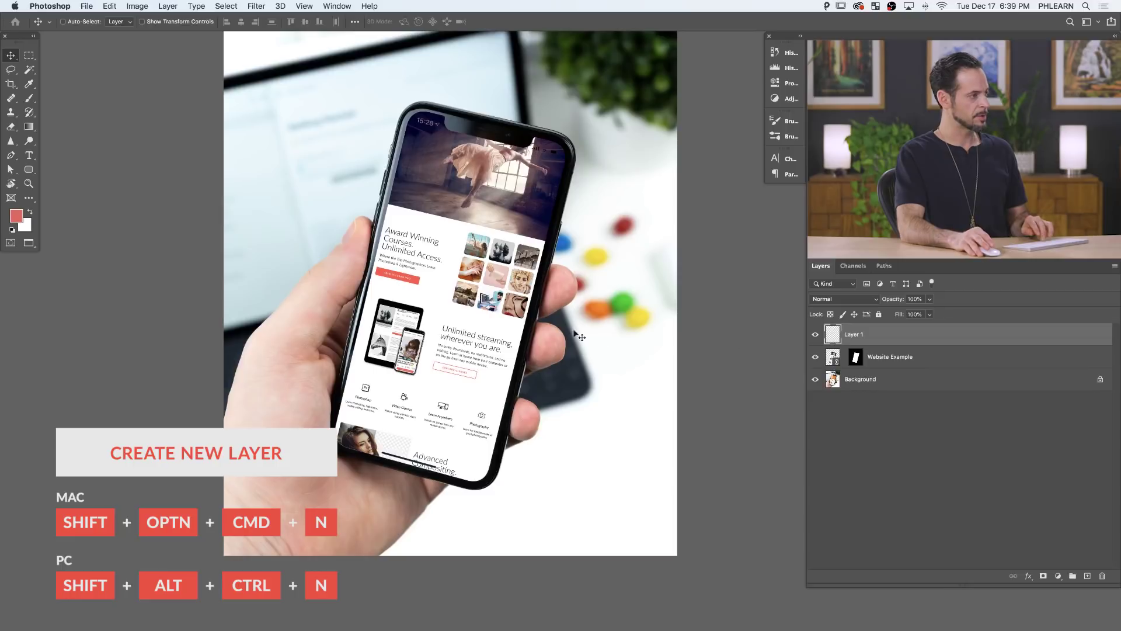
{"action": "key", "text": "b"}
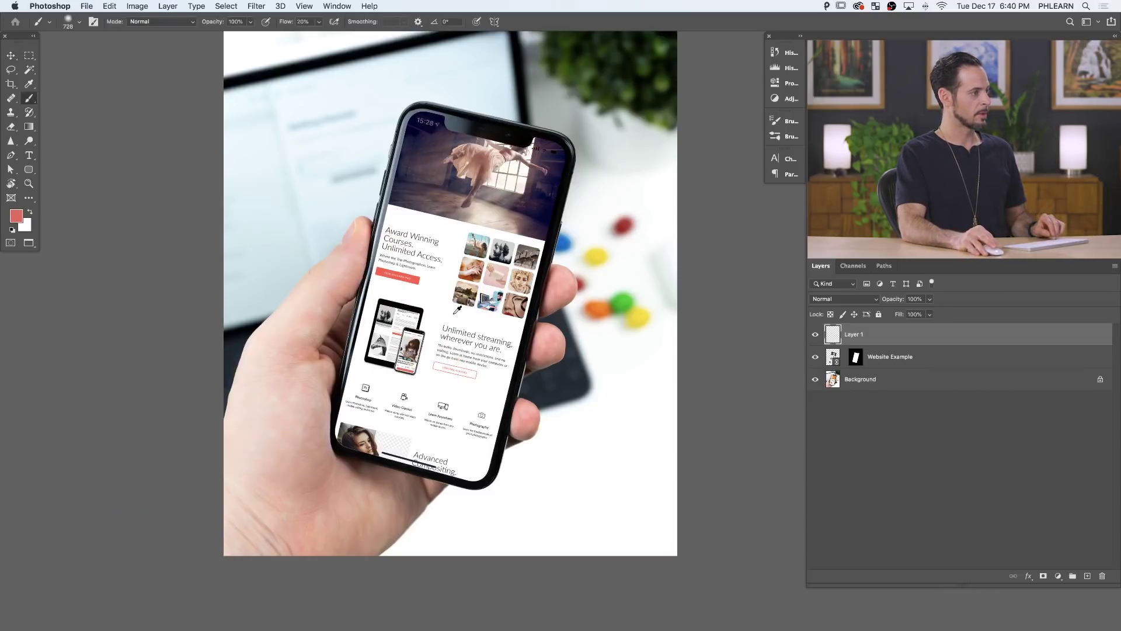
{"action": "mouse_move", "coordinate": [426, 90]}
{"action": "left_mouse_down"}
{"action": "mouse_move", "coordinate": [397, 175]}
{"action": "mouse_move", "coordinate": [443, 117]}
{"action": "mouse_move", "coordinate": [435, 126]}
{"action": "mouse_move", "coordinate": [420, 87]}
{"action": "mouse_move", "coordinate": [348, 183]}
{"action": "left_mouse_up"}
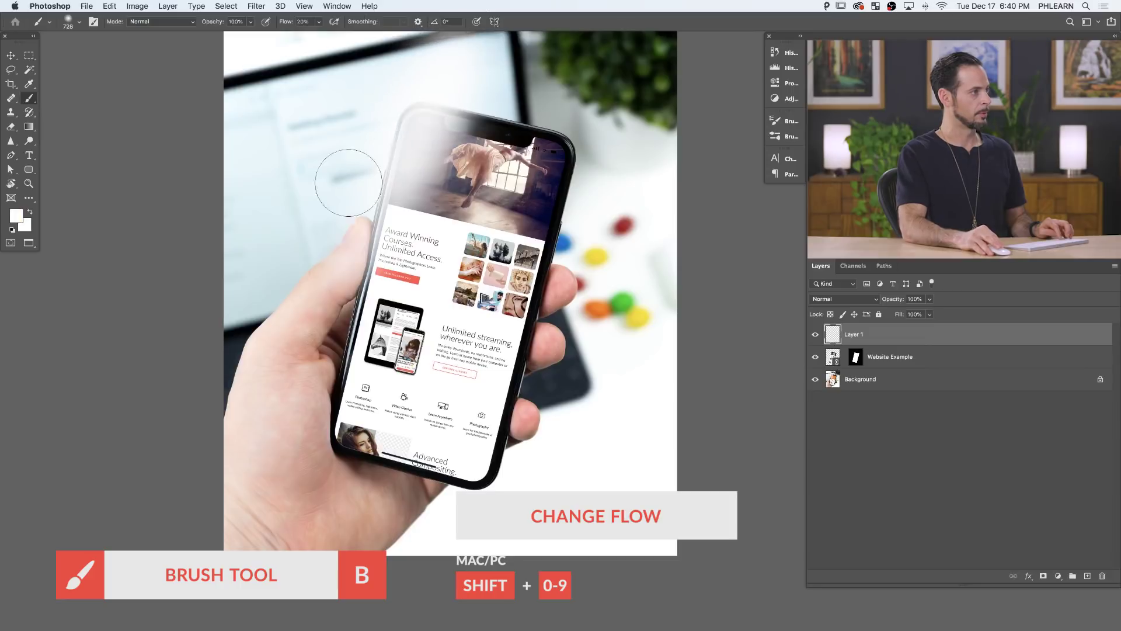
{"action": "left_click", "coordinate": [816, 335]}
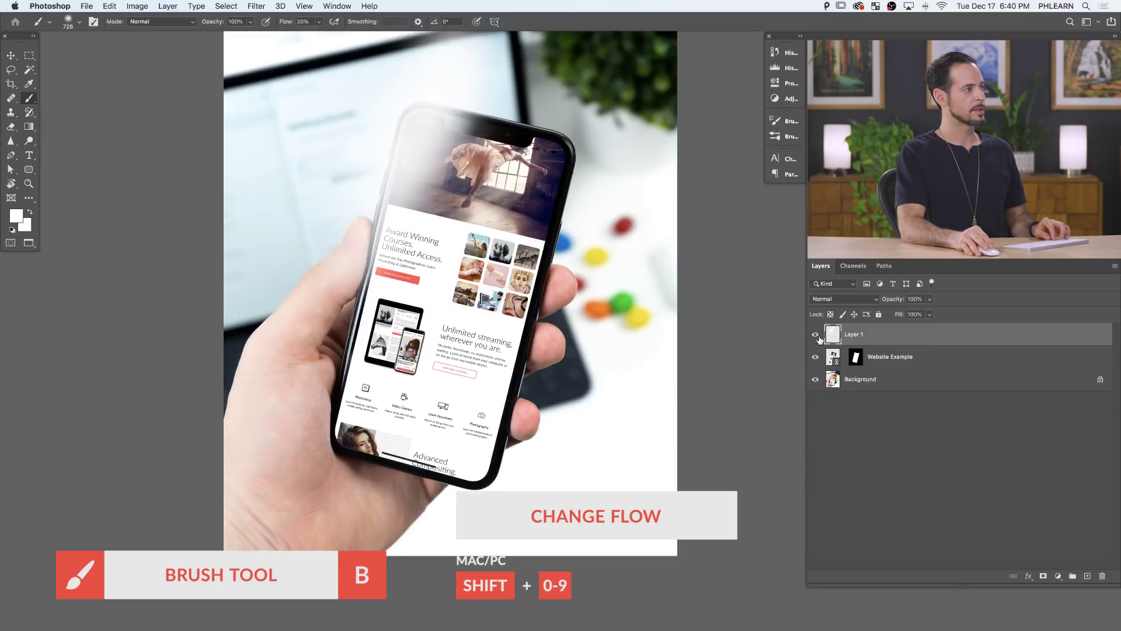
{"action": "left_click", "coordinate": [816, 335]}
{"action": "left_click", "coordinate": [816, 335]}
{"action": "left_click", "coordinate": [815, 357]}
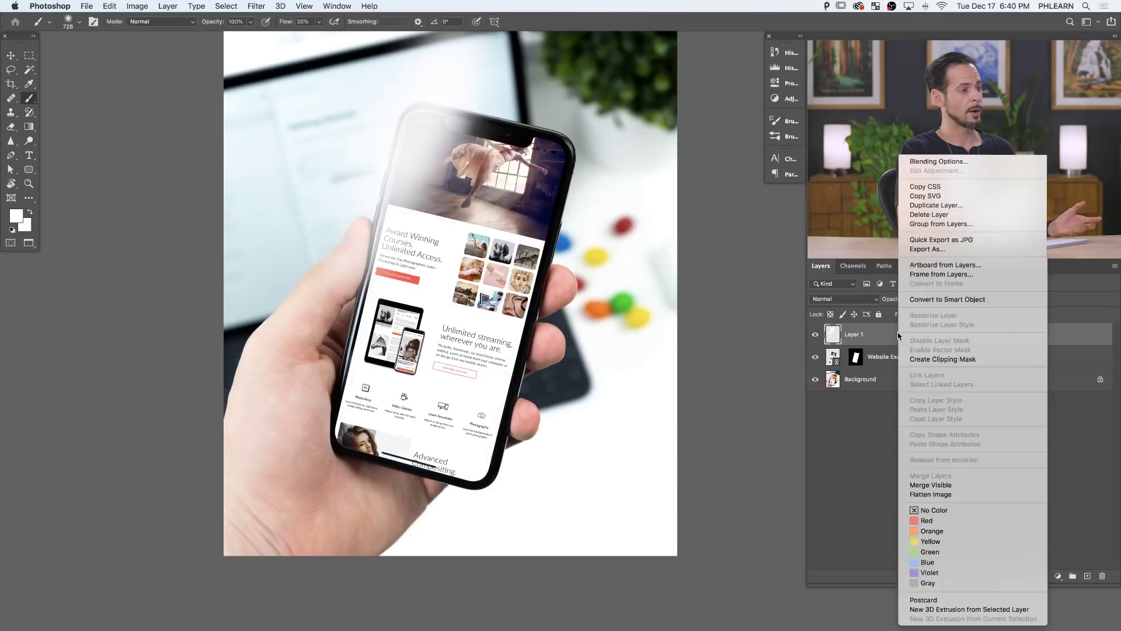
Clip the glare layer to Website Example and compare the screen with and without it.
{"action": "left_click", "coordinate": [927, 359]}
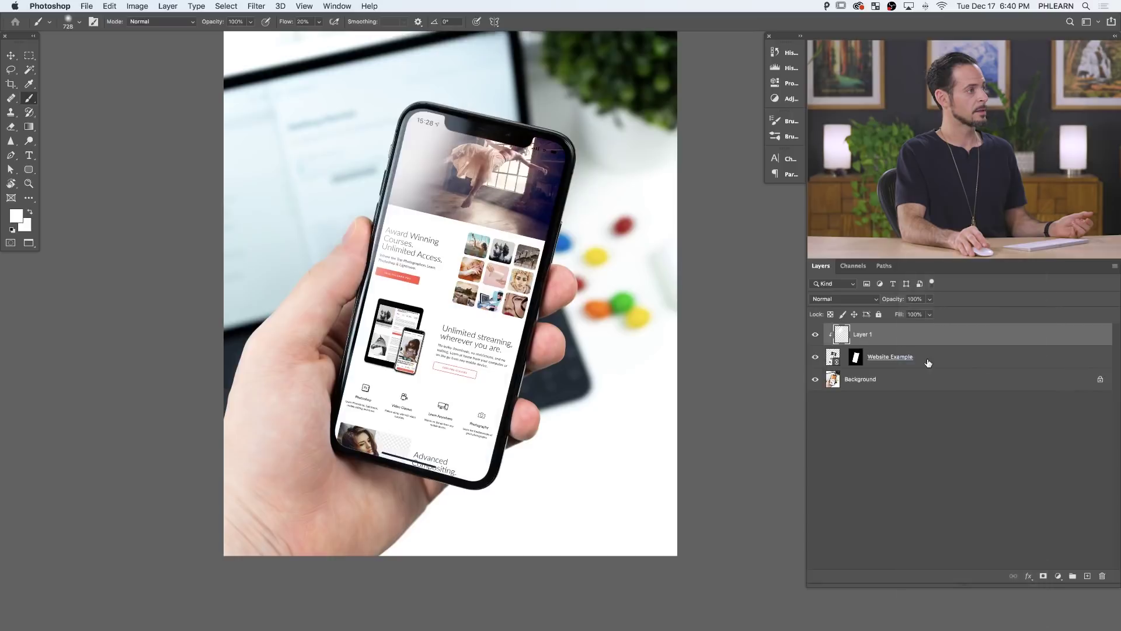
{"action": "left_click", "coordinate": [812, 334]}
{"action": "left_click", "coordinate": [811, 334]}
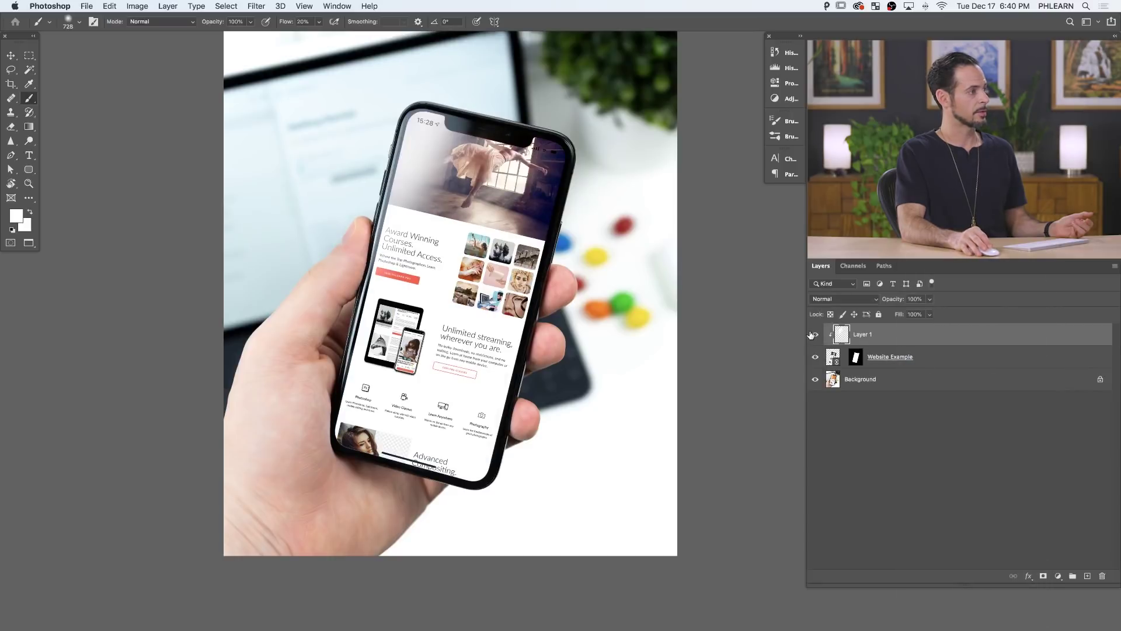
{"action": "left_click", "coordinate": [812, 334]}
{"action": "left_click", "coordinate": [812, 334]}
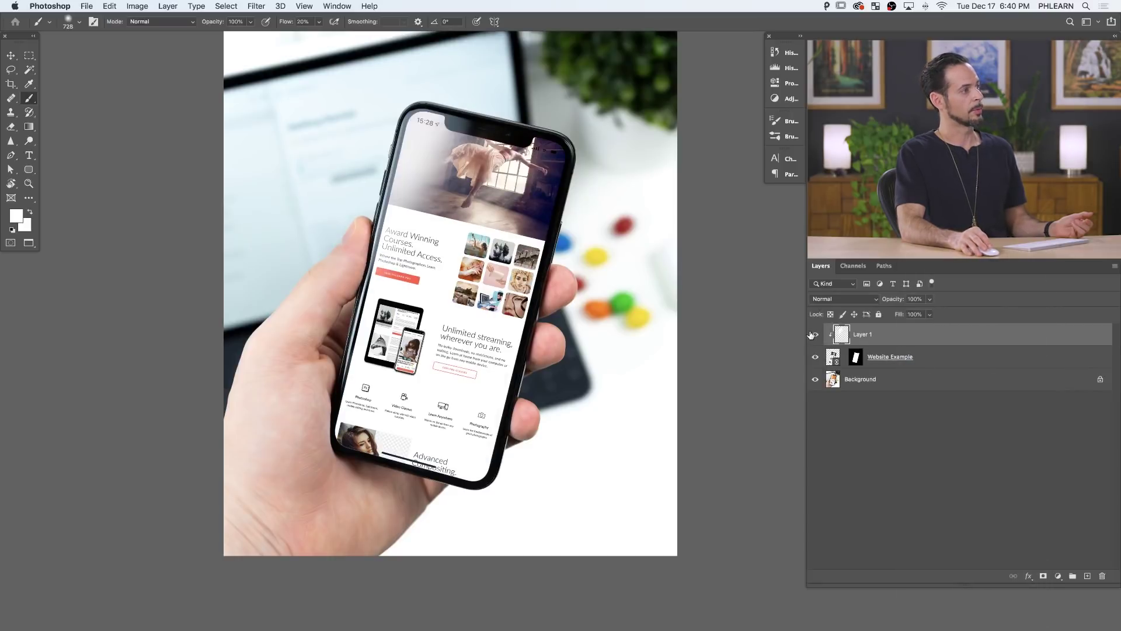
{"action": "left_click", "coordinate": [812, 335]}
{"action": "left_click", "coordinate": [812, 335]}
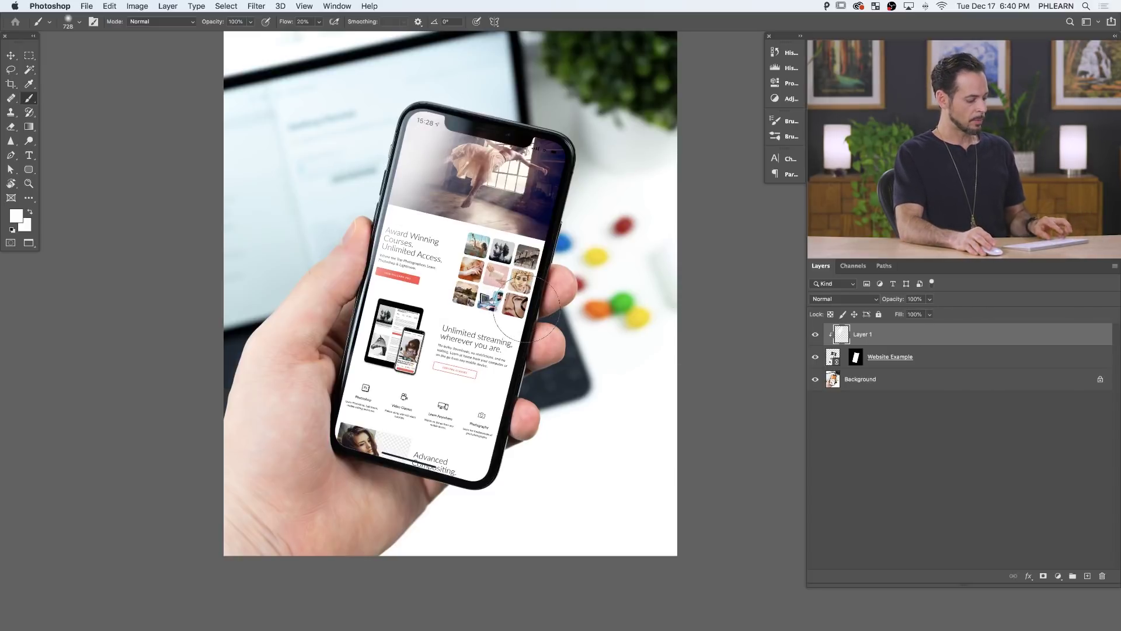
Save the iPhone mockup in Photoshop format with maximum compatibility, then zoom out.
{"action": "key", "text": "Return"}
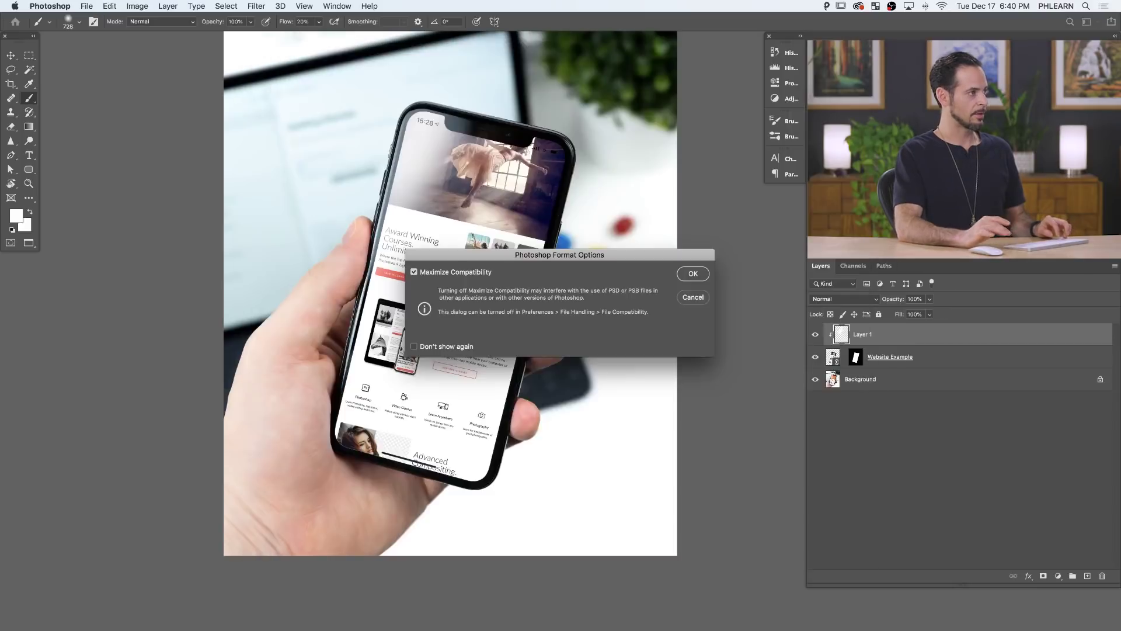
{"action": "key", "text": "Return"}
{"action": "key", "text": "f"}
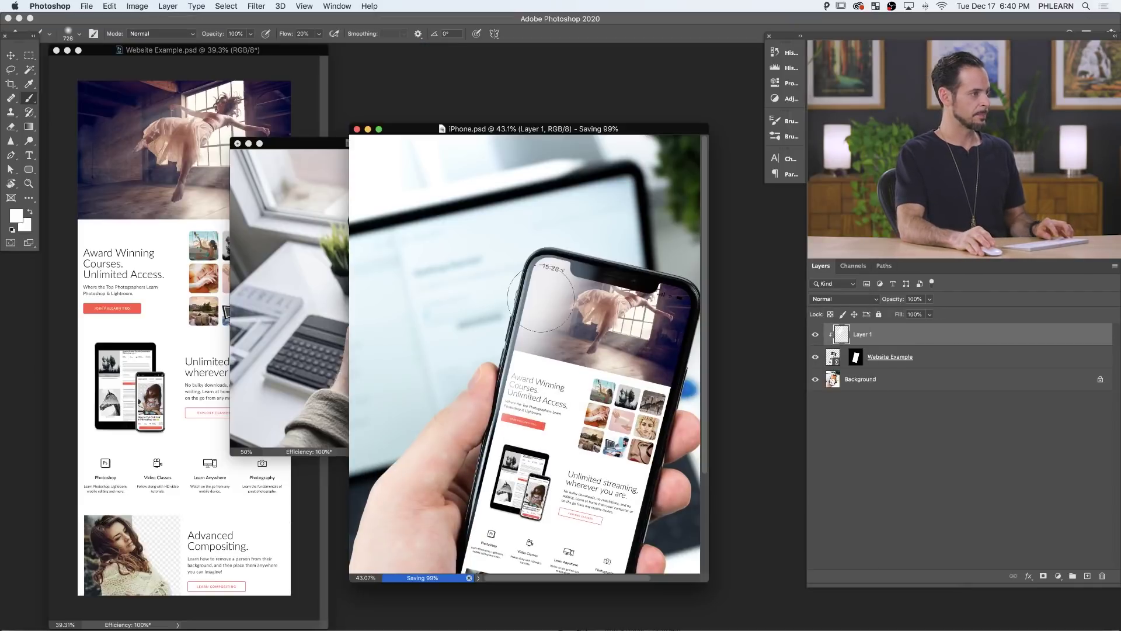
{"action": "key", "text": "super+minus"}
{"action": "key", "text": "super+minus"}
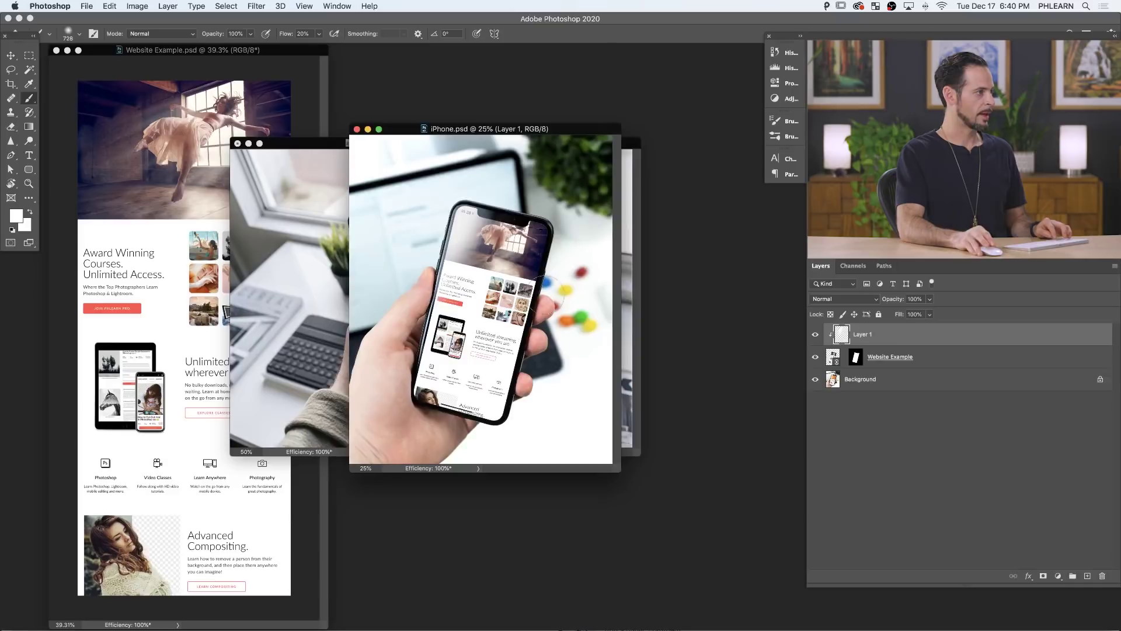
Save the iPad mockup as iPad.psd with maximum compatibility.
{"action": "left_click_drag", "start_coordinate": [331, 148], "coordinate": [461, 235]}
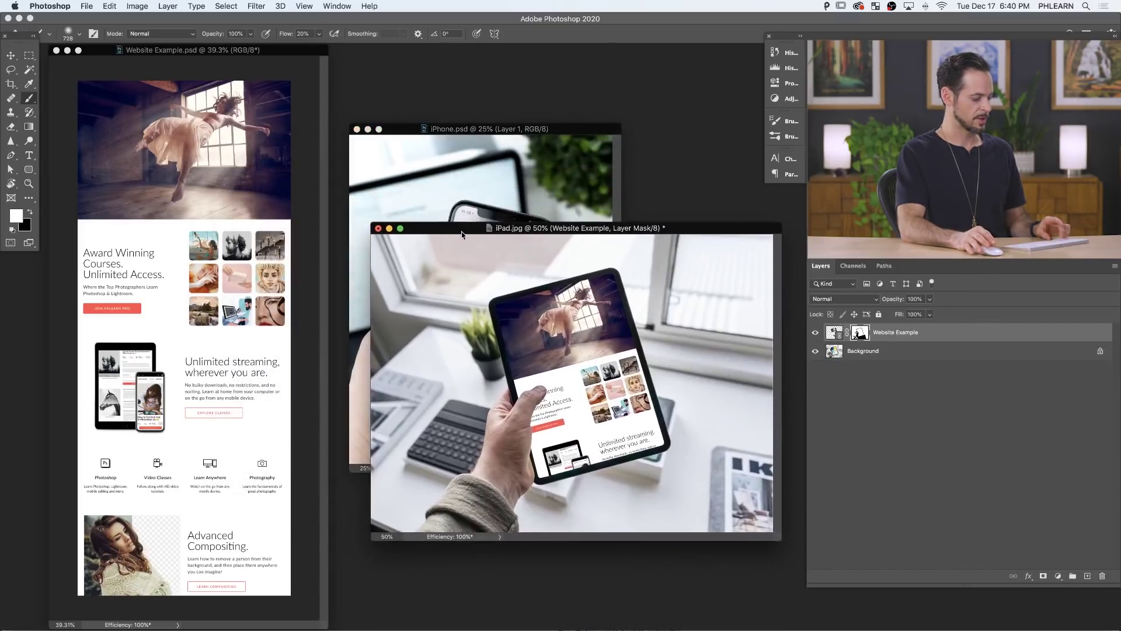
{"action": "key", "text": "super+s"}
{"action": "key", "text": "Return"}
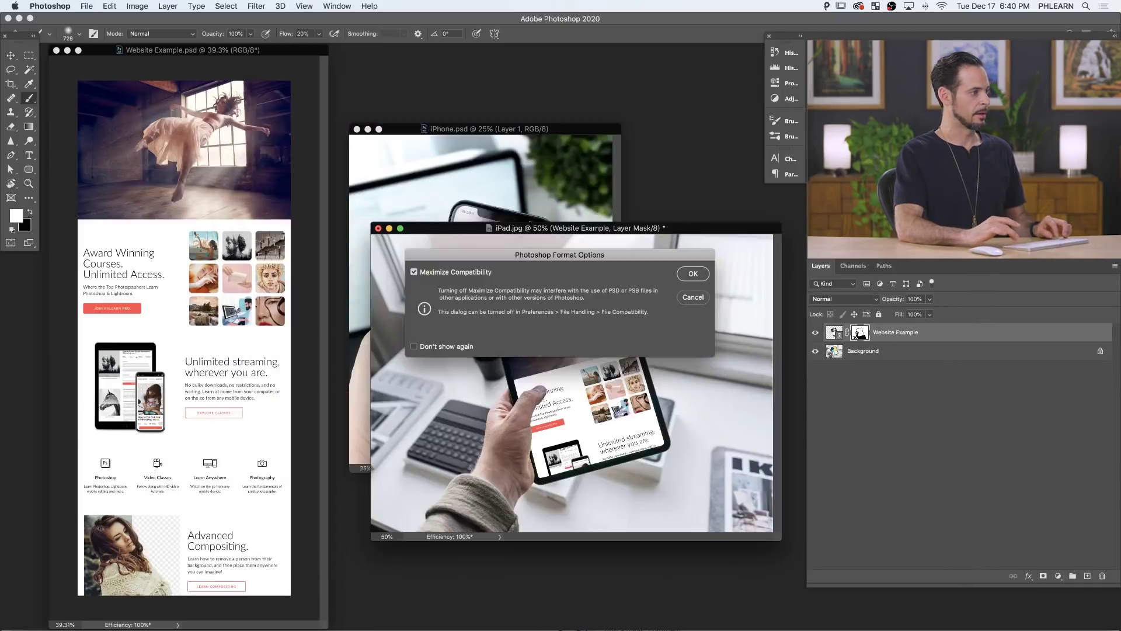
{"action": "key", "text": "Return"}
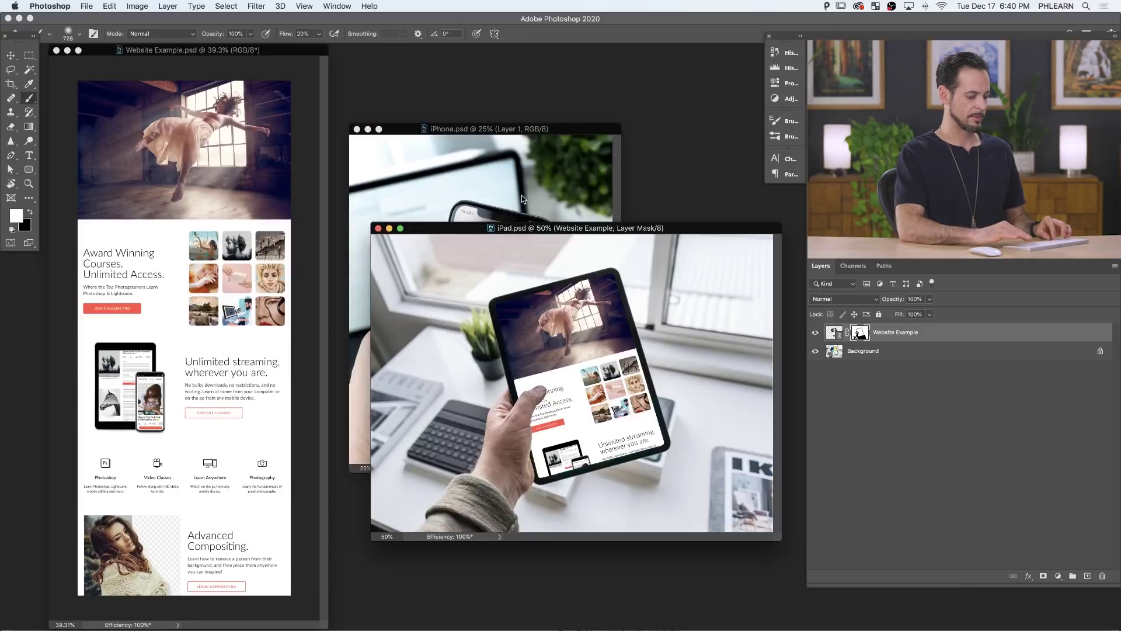
Zoom out the iPad mockup and arrange the iPad and iPhone windows side by side.
{"action": "key", "text": "super+minus"}
{"action": "left_click_drag", "start_coordinate": [547, 232], "coordinate": [626, 373]}
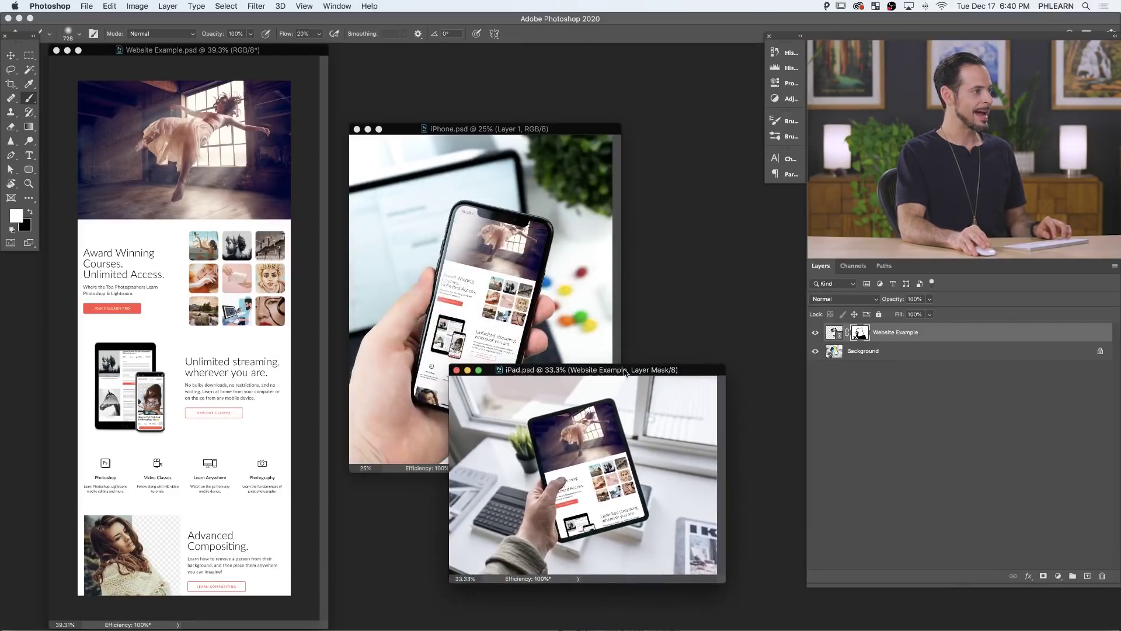
{"action": "left_click_drag", "start_coordinate": [556, 129], "coordinate": [549, 63]}
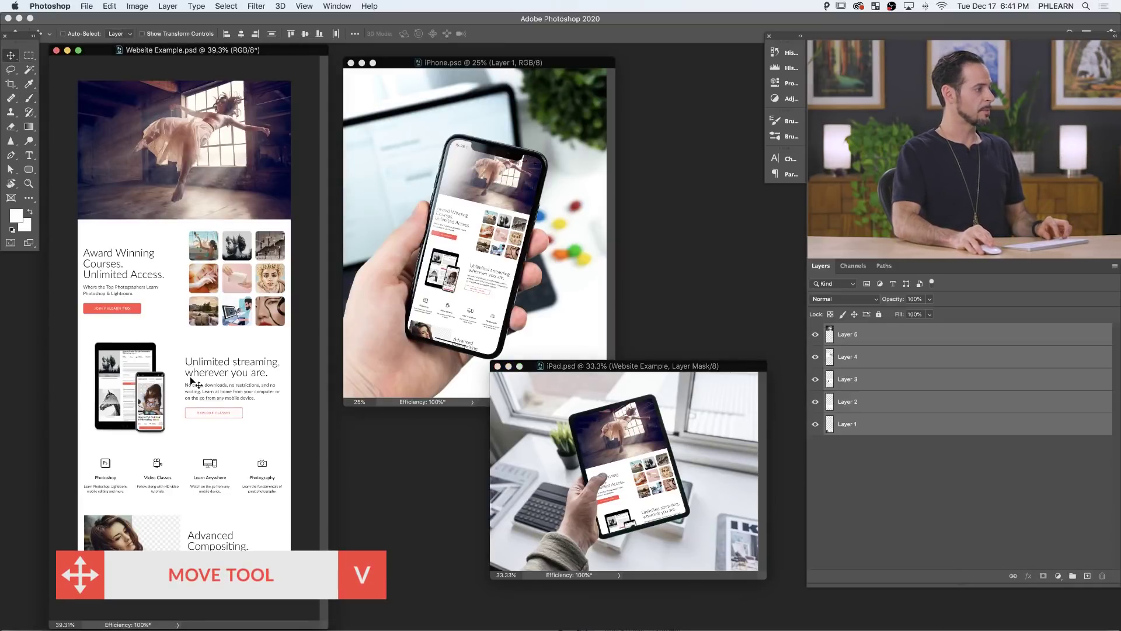
Move Unlimited streaming above Award Winning on the canvas and save Website Example.psd.
{"action": "key", "text": "super"}
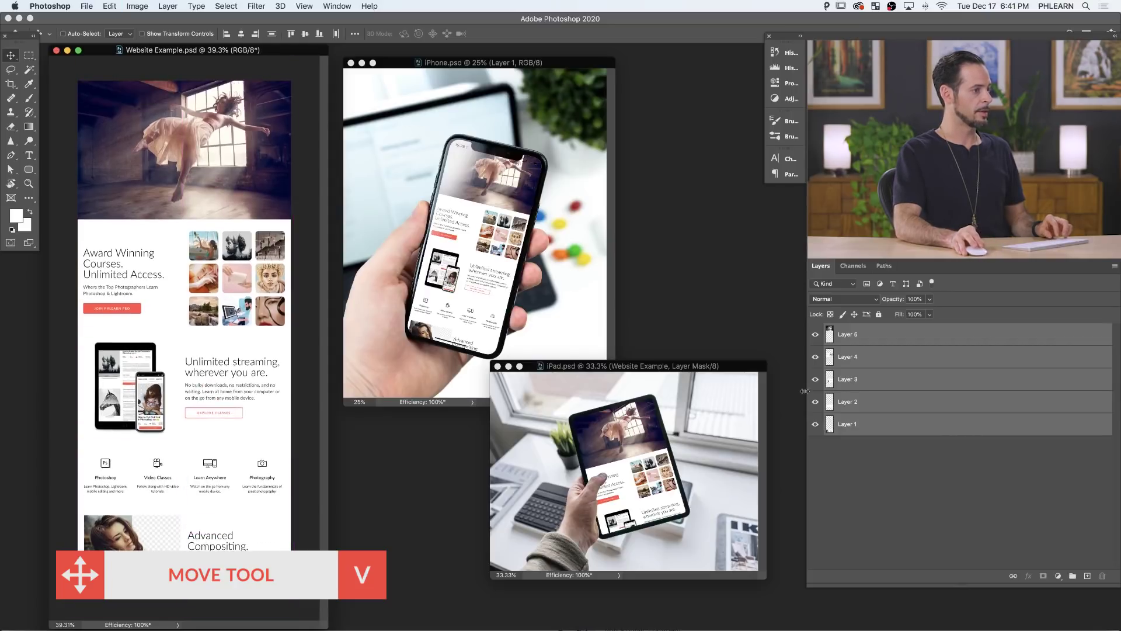
{"action": "left_click_drag", "start_coordinate": [238, 377], "coordinate": [225, 235]}
{"action": "left_click_drag", "start_coordinate": [208, 282], "coordinate": [205, 387]}
{"action": "left_click_drag", "start_coordinate": [205, 310], "coordinate": [211, 284]}
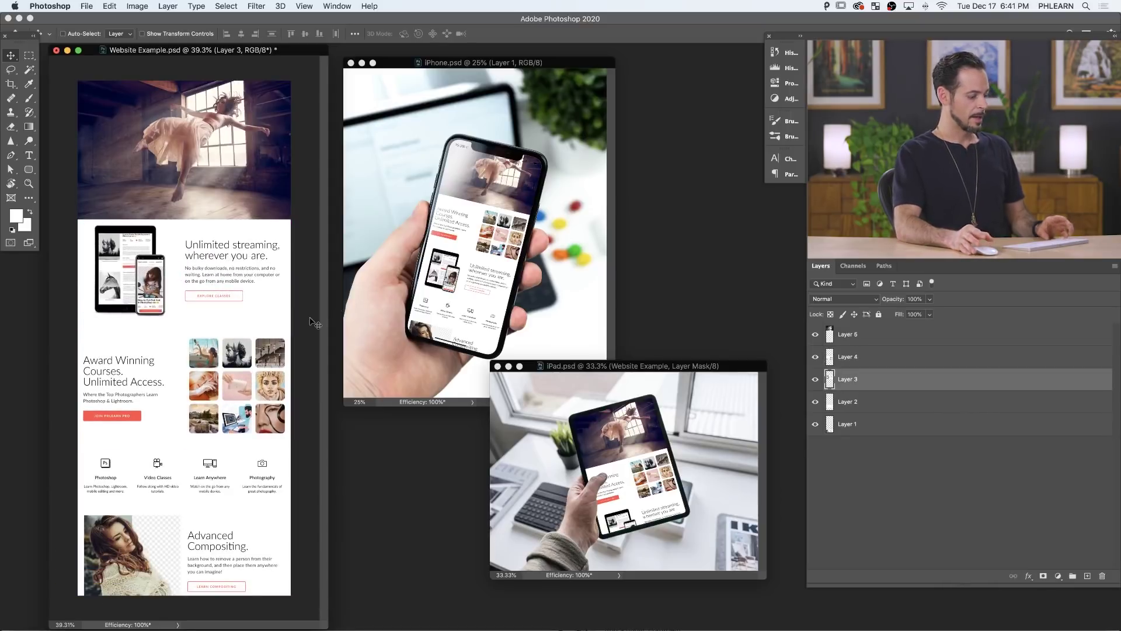
{"action": "key", "text": "super+s"}
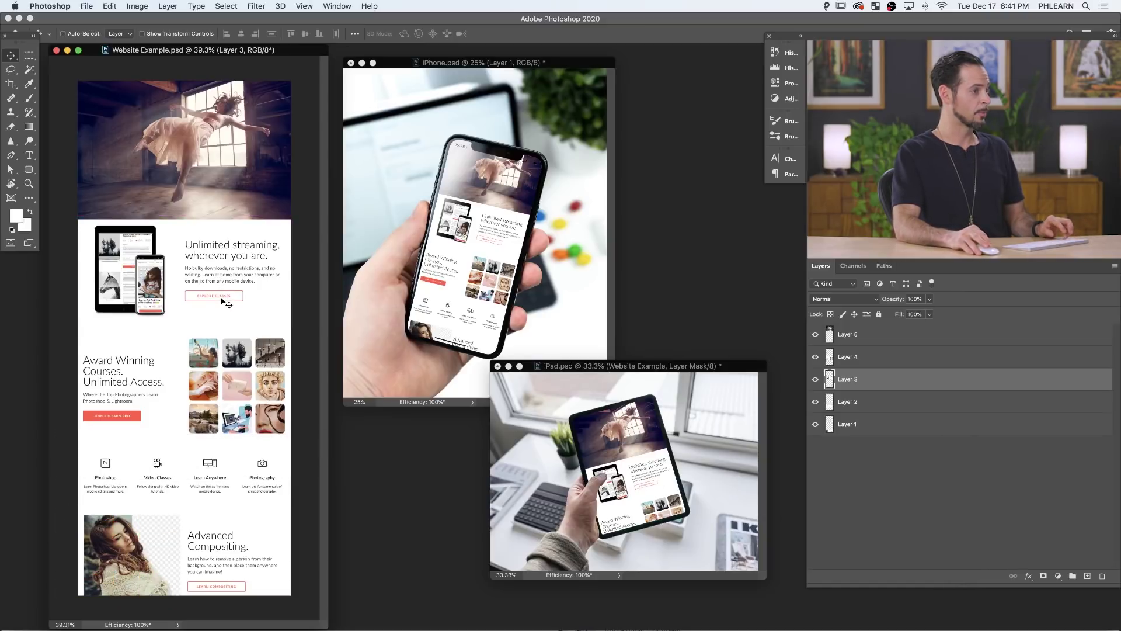
Hide the hero image and raise Unlimited streaming, Award Winning, icons row and Advanced Compositing.
{"action": "left_click", "coordinate": [245, 196], "text": "super"}
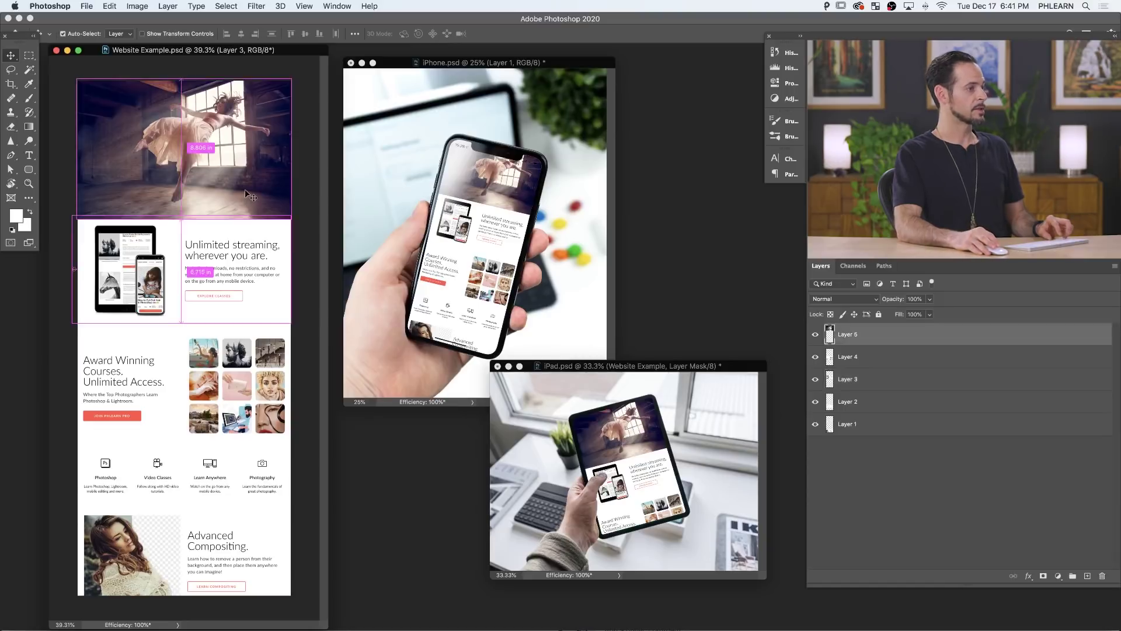
{"action": "left_click", "coordinate": [816, 334]}
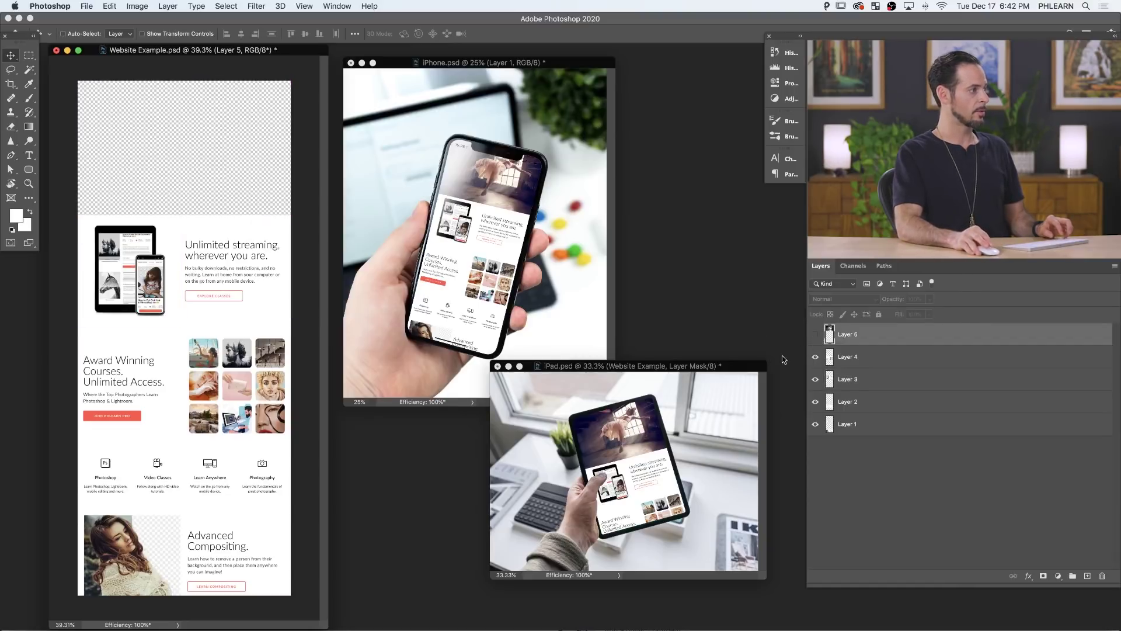
{"action": "left_click_drag", "start_coordinate": [262, 274], "coordinate": [261, 137]}
{"action": "left_click_drag", "start_coordinate": [222, 355], "coordinate": [226, 264]}
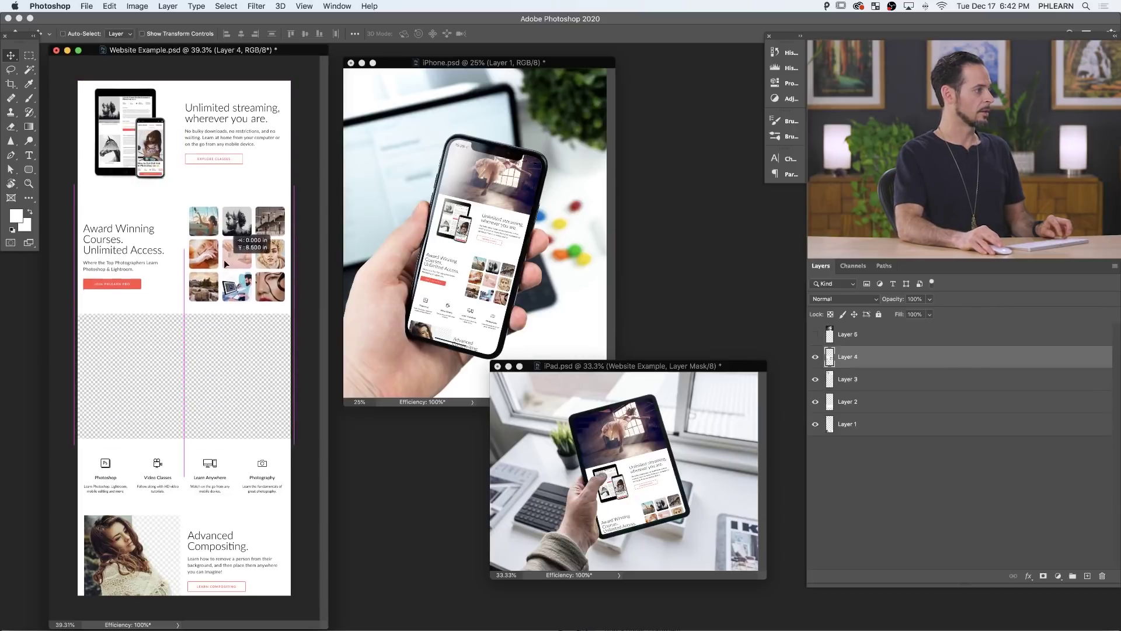
{"action": "left_click_drag", "start_coordinate": [158, 467], "coordinate": [174, 353]}
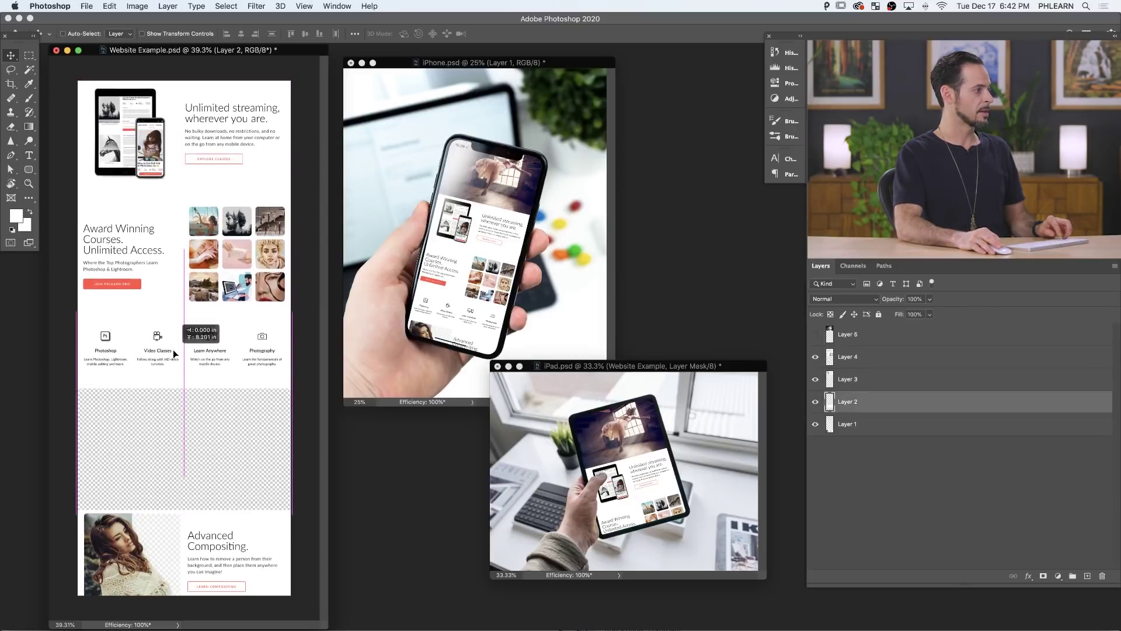
{"action": "left_click_drag", "start_coordinate": [185, 548], "coordinate": [216, 439]}
{"action": "left_click_drag", "start_coordinate": [223, 353], "coordinate": [222, 348]}
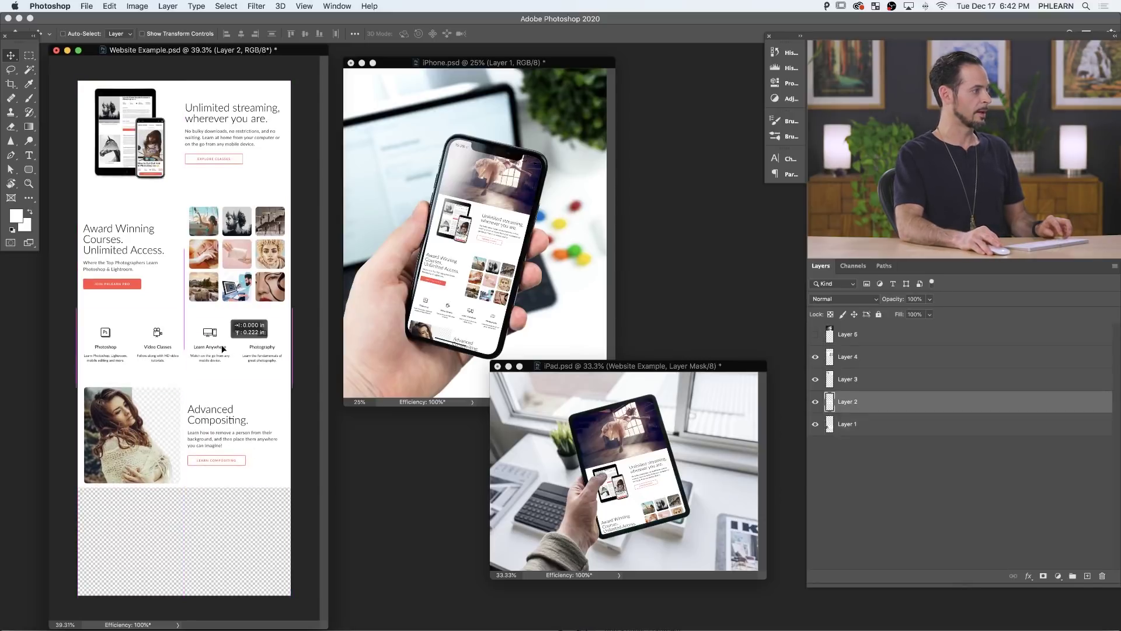
Save the layout and show the iPhone mockup alone, fitted to screen.
{"action": "key", "text": "super+s"}
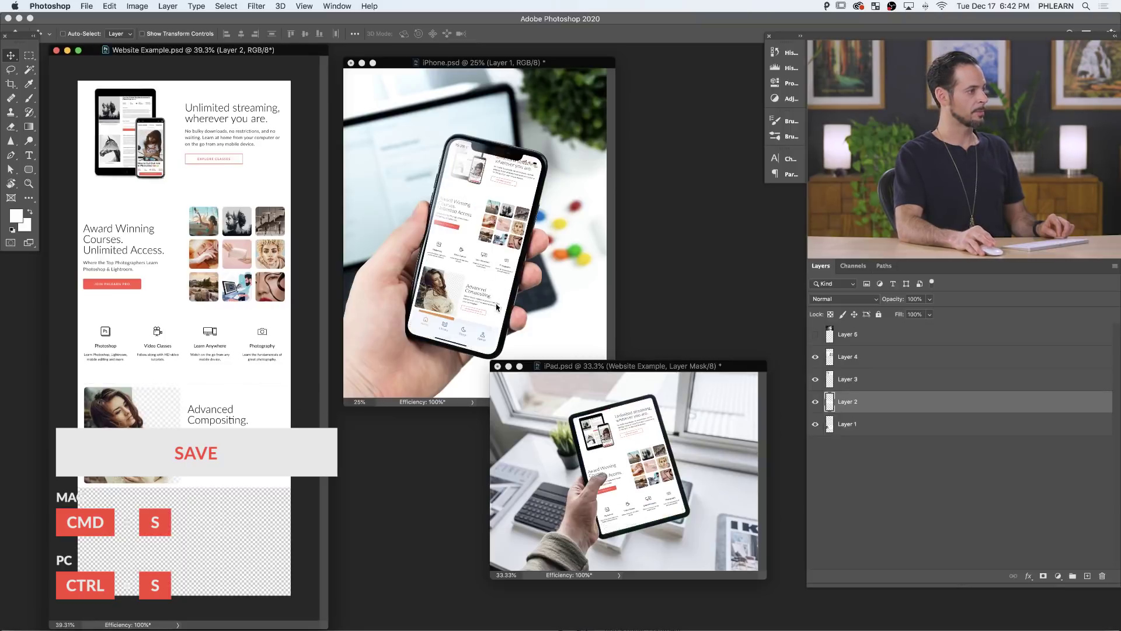
{"action": "left_click", "coordinate": [572, 65]}
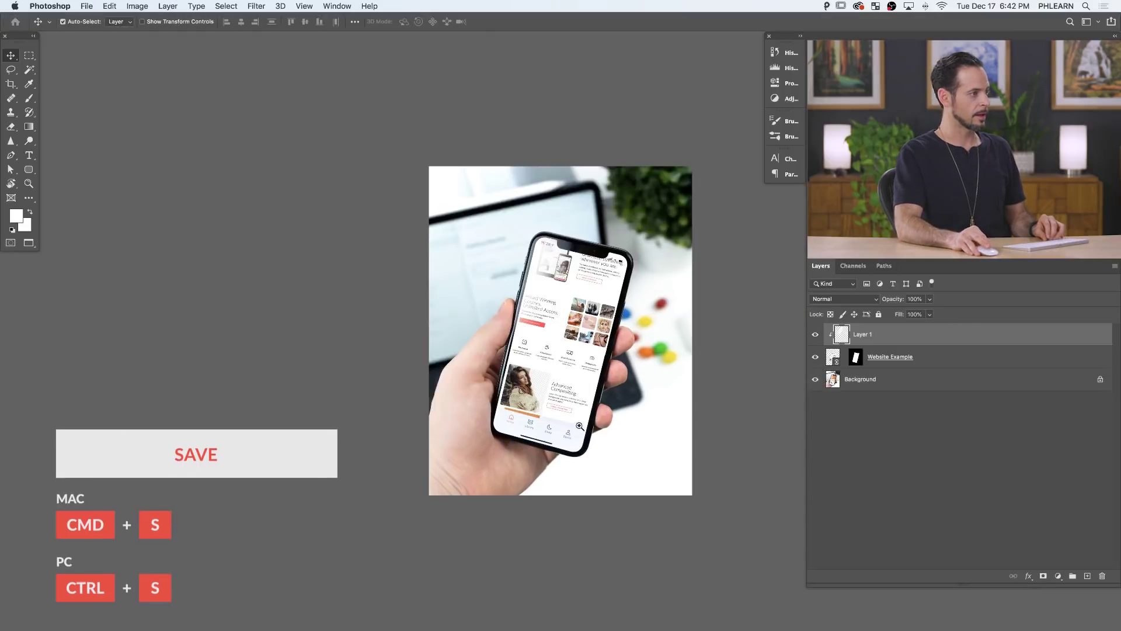
{"action": "key", "text": "super+0"}
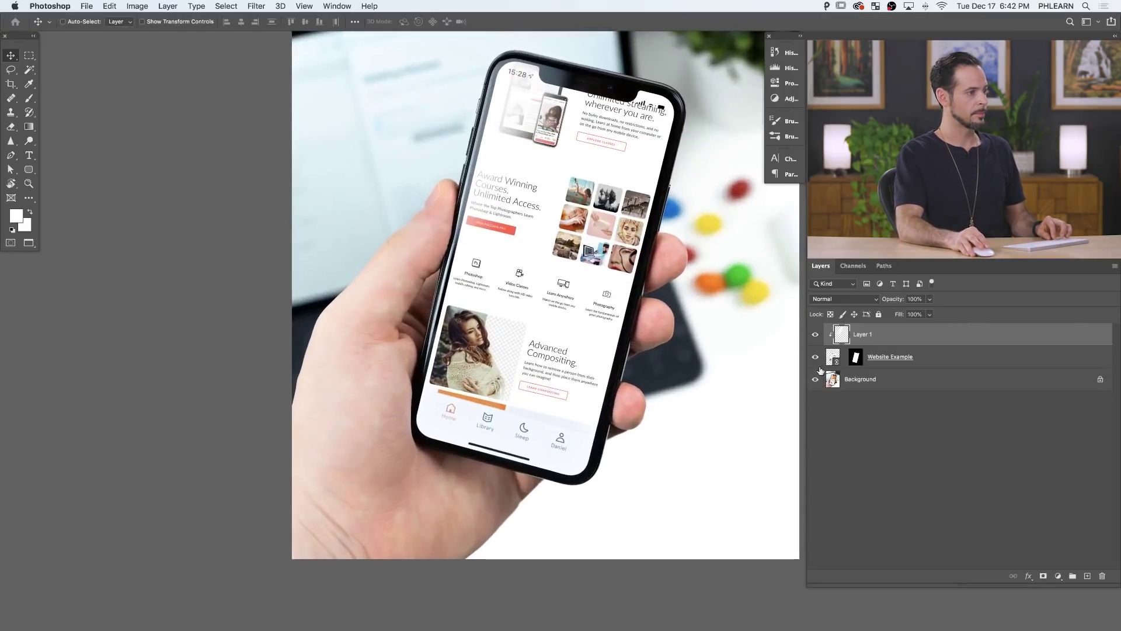
Free-transform the Website Example layer, pulling its bottom corners onto the iPhone screen edges.
{"action": "left_click", "coordinate": [835, 358]}
{"action": "key", "text": "super+t"}
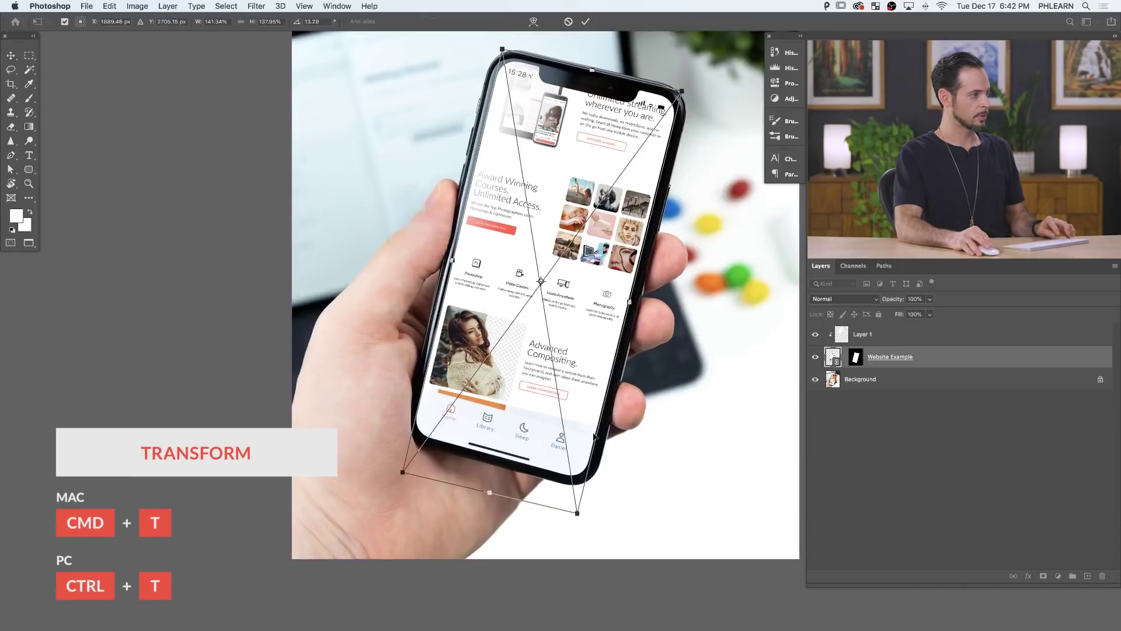
{"action": "left_click_drag", "start_coordinate": [577, 513], "coordinate": [575, 528]}
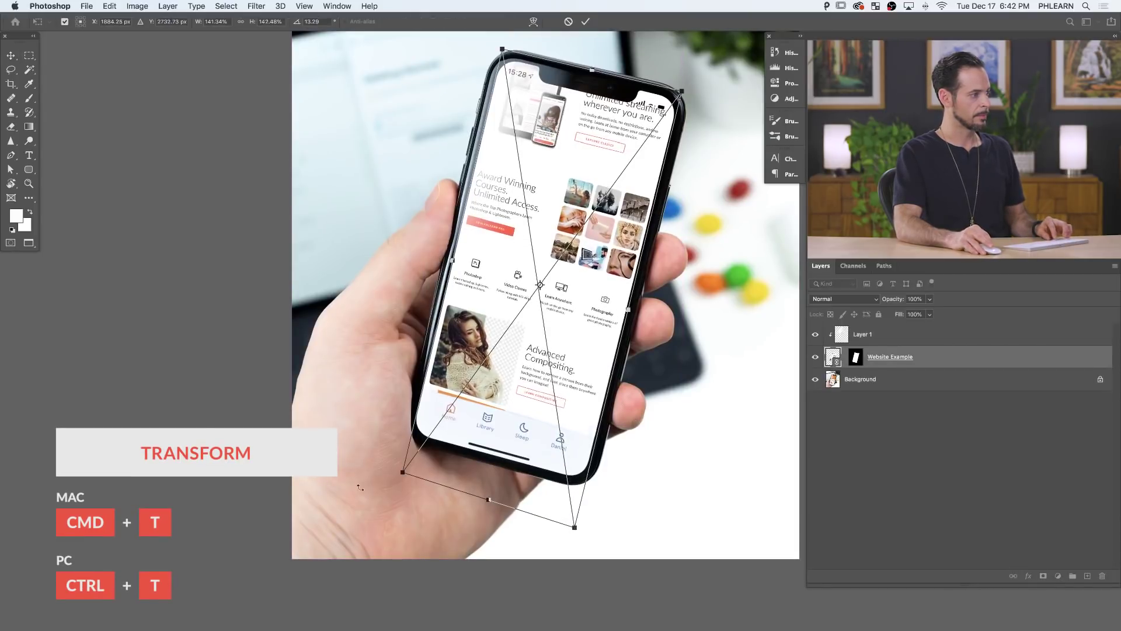
{"action": "left_click_drag", "start_coordinate": [400, 477], "coordinate": [396, 484]}
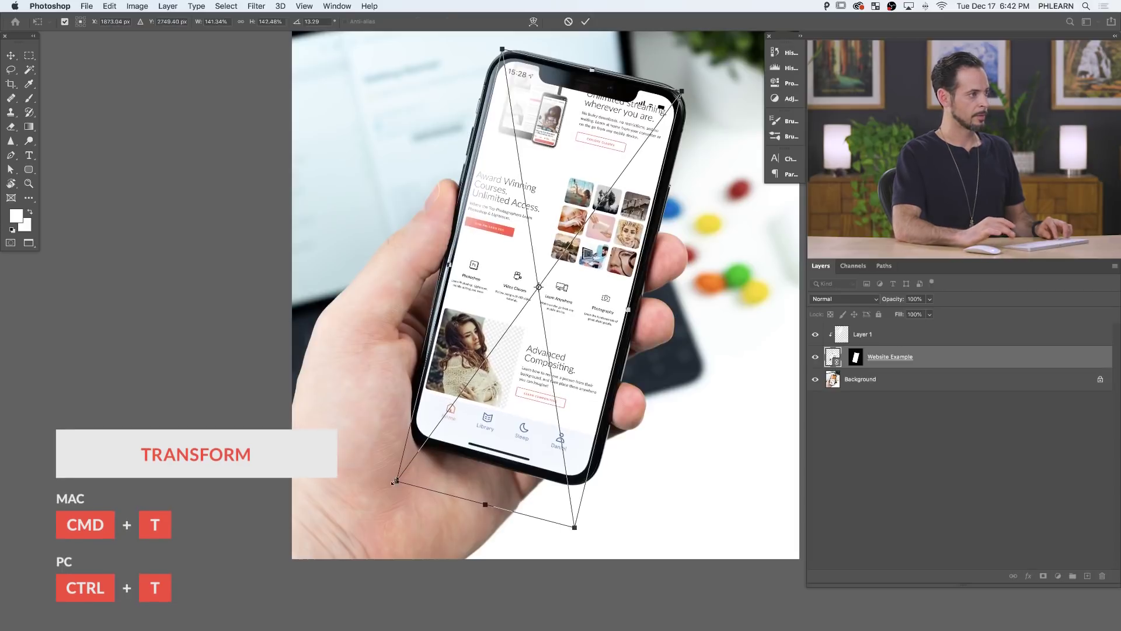
{"action": "key", "text": "Return"}
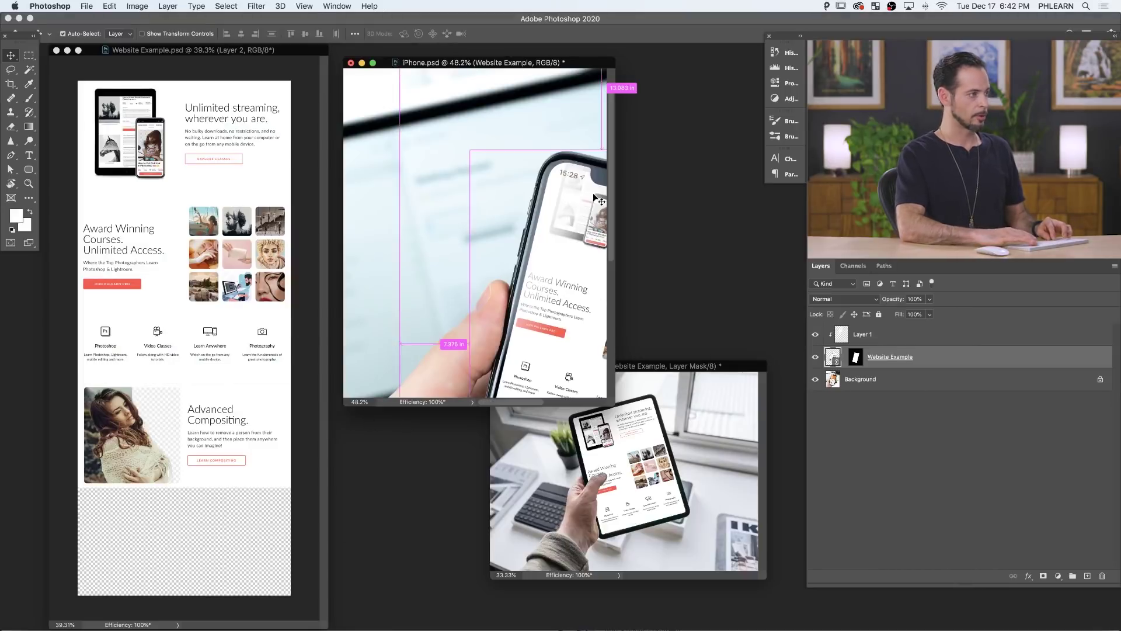
Add a white Solid Color fill layer beneath all sections of Website Example.psd and save.
{"action": "key", "text": "super+minus"}
{"action": "key", "text": "super+minus"}
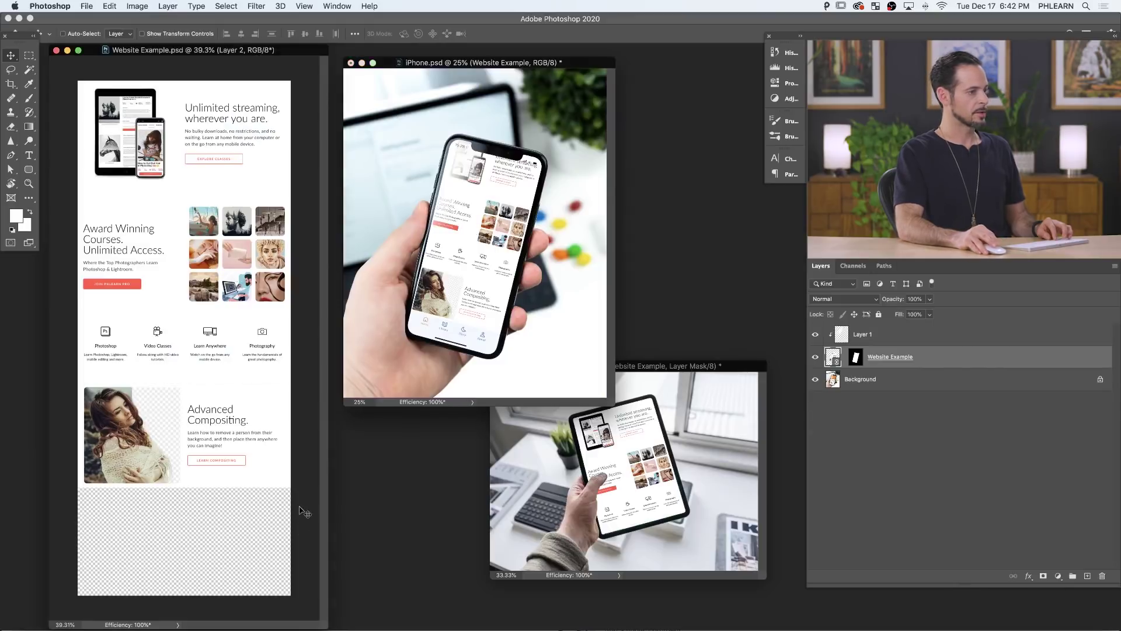
{"action": "left_click", "coordinate": [303, 512]}
{"action": "left_click", "coordinate": [1059, 578]}
{"action": "left_click", "coordinate": [1069, 584]}
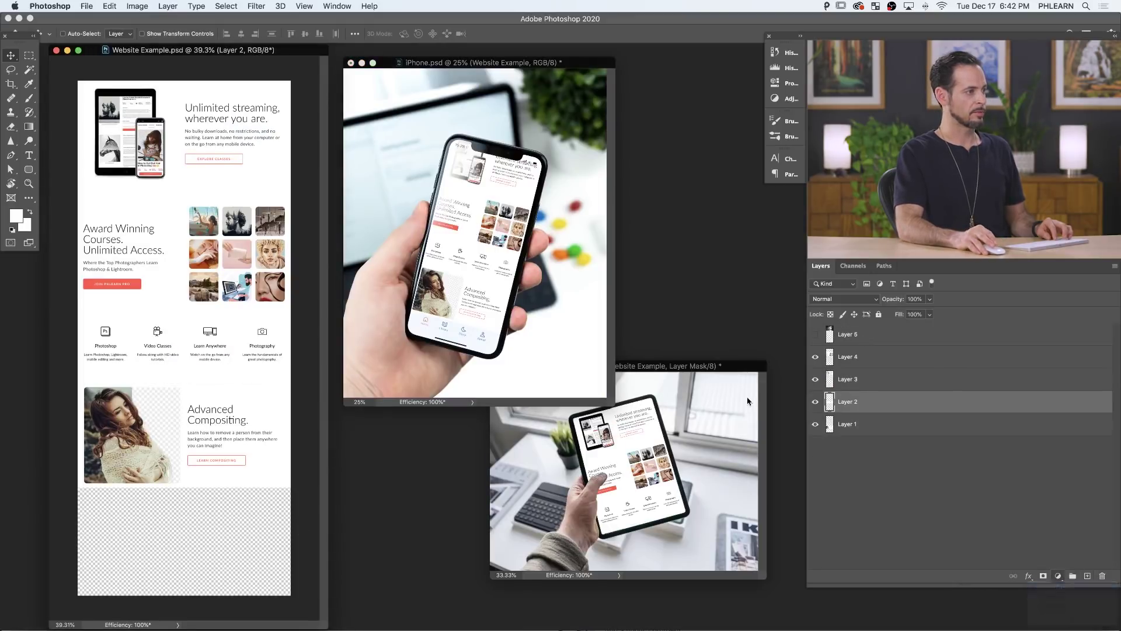
{"action": "left_click", "coordinate": [269, 393]}
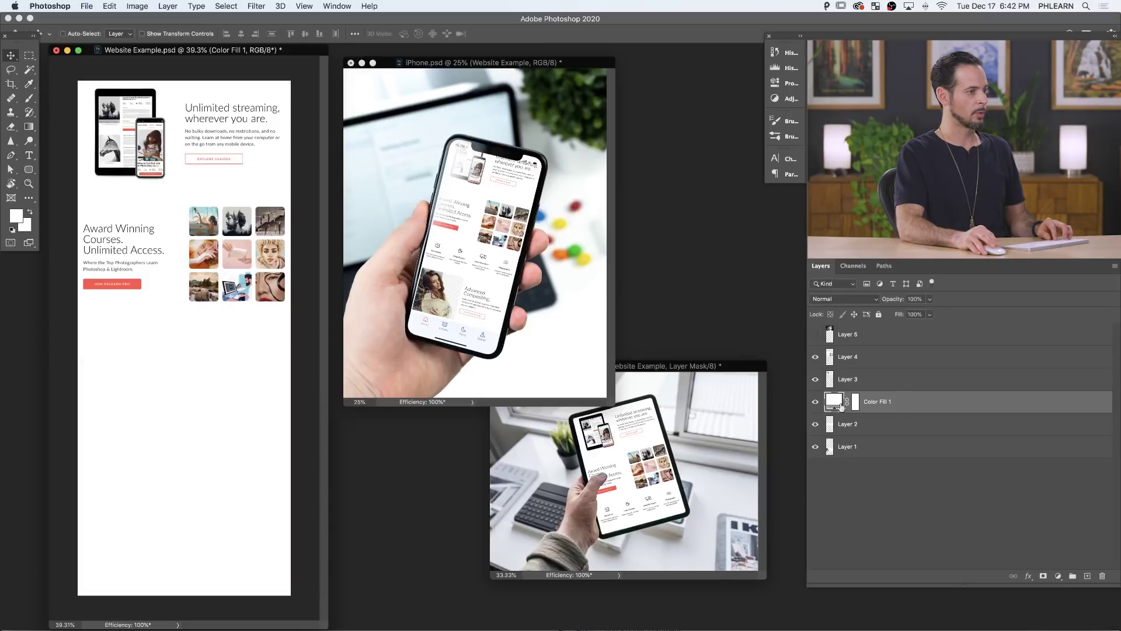
{"action": "left_click_drag", "start_coordinate": [934, 408], "coordinate": [925, 487]}
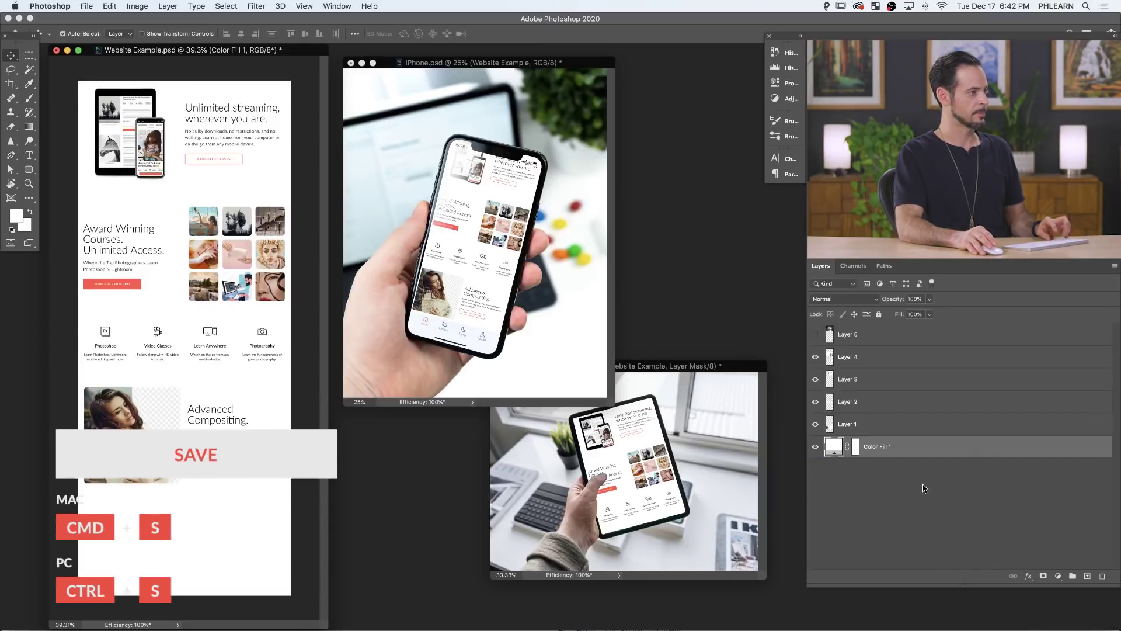
{"action": "key", "text": "super+s"}
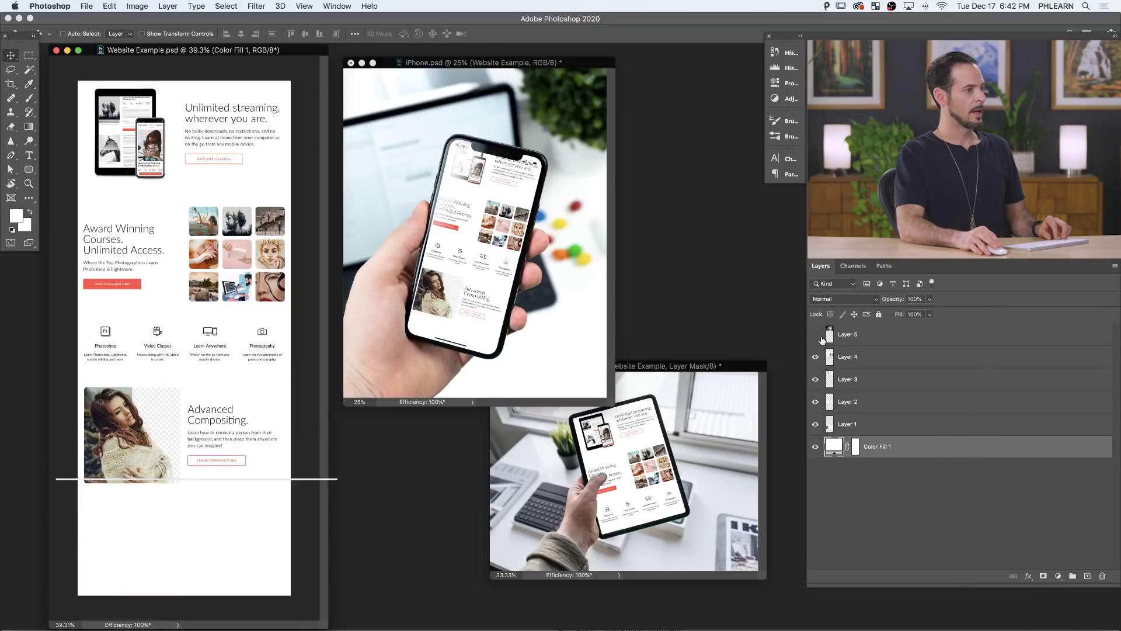
Show the hero image again and shift all lower section layers down beneath it.
{"action": "left_click", "coordinate": [815, 334]}
{"action": "left_click", "coordinate": [864, 344]}
{"action": "left_click", "coordinate": [858, 357]}
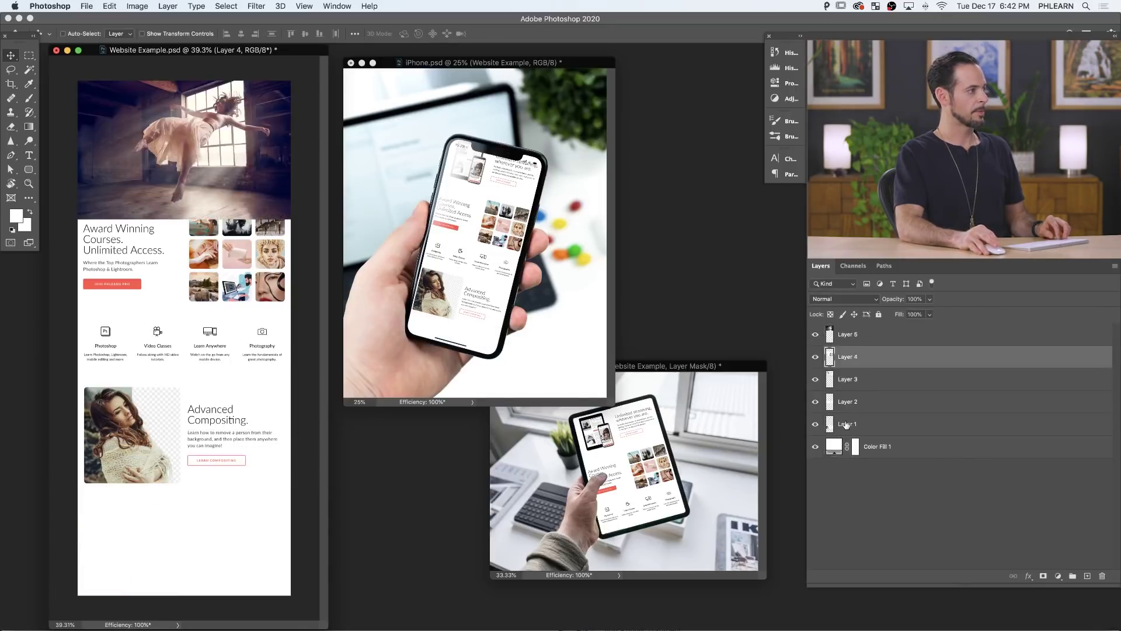
{"action": "left_click", "coordinate": [848, 424], "text": "shift"}
{"action": "left_click_drag", "start_coordinate": [169, 282], "coordinate": [170, 332]}
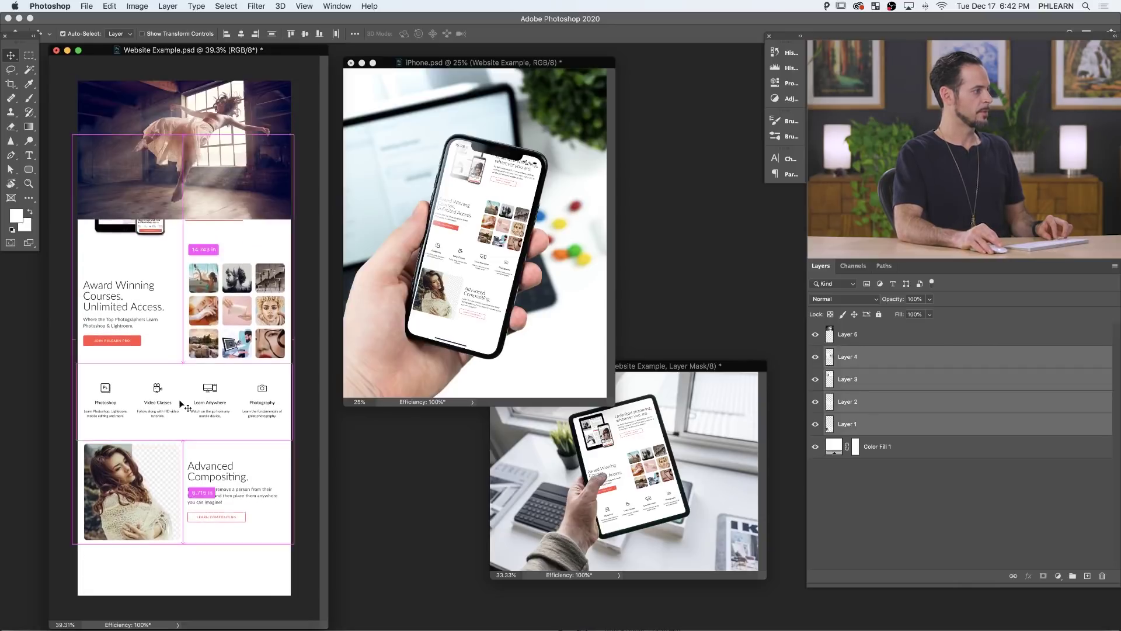
{"action": "key", "text": "super+alt+a"}
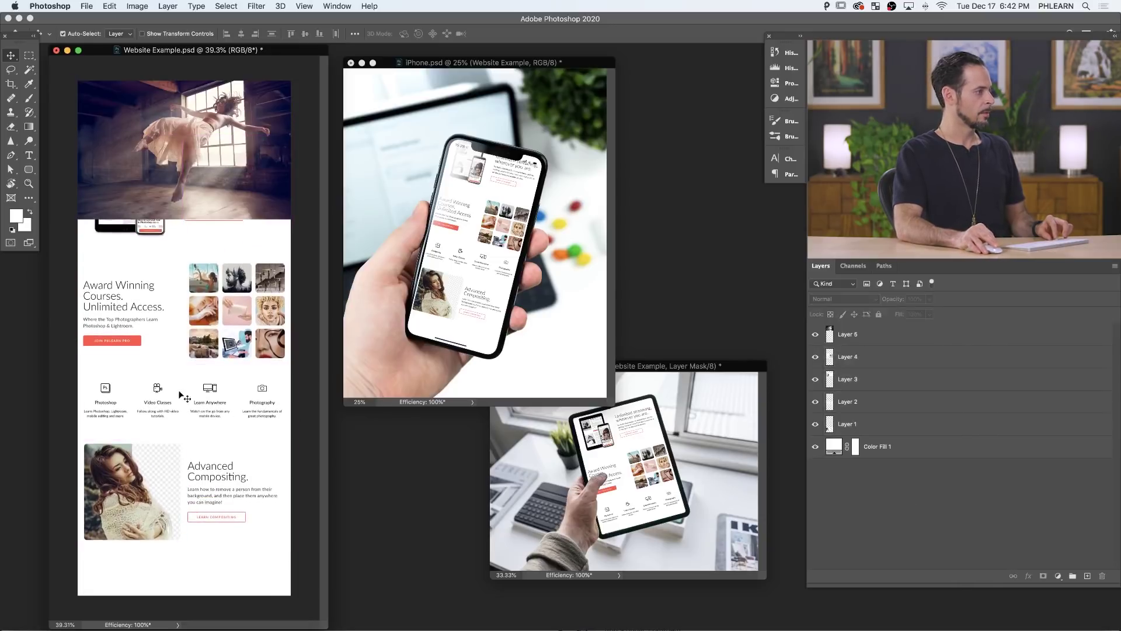
Reorder sections under the hero: icons row, Unlimited streaming, Award Winning, Advanced Compositing.
{"action": "left_click", "coordinate": [195, 407]}
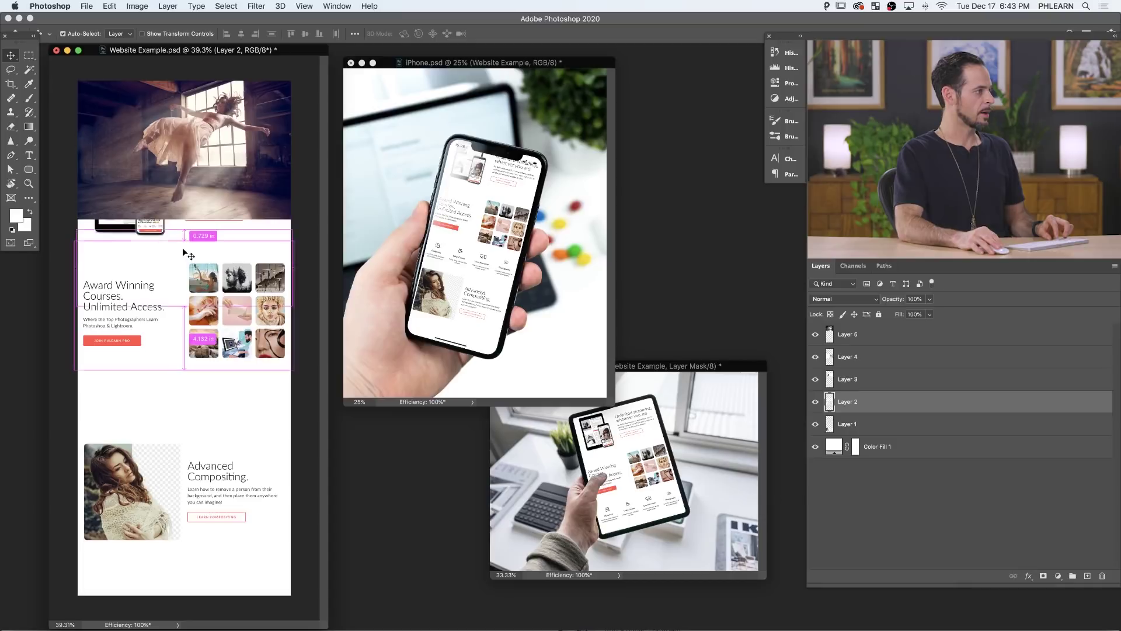
{"action": "left_click_drag", "start_coordinate": [182, 252], "coordinate": [184, 348]}
{"action": "left_click", "coordinate": [148, 503]}
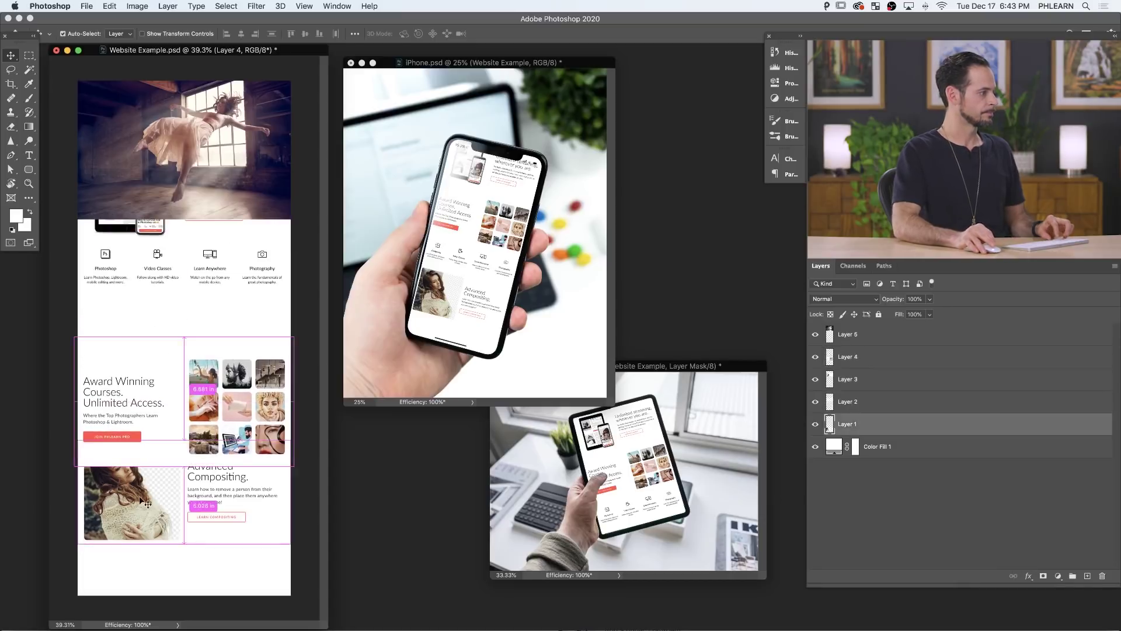
{"action": "left_click_drag", "start_coordinate": [148, 503], "coordinate": [146, 565]}
{"action": "left_click", "coordinate": [156, 231]}
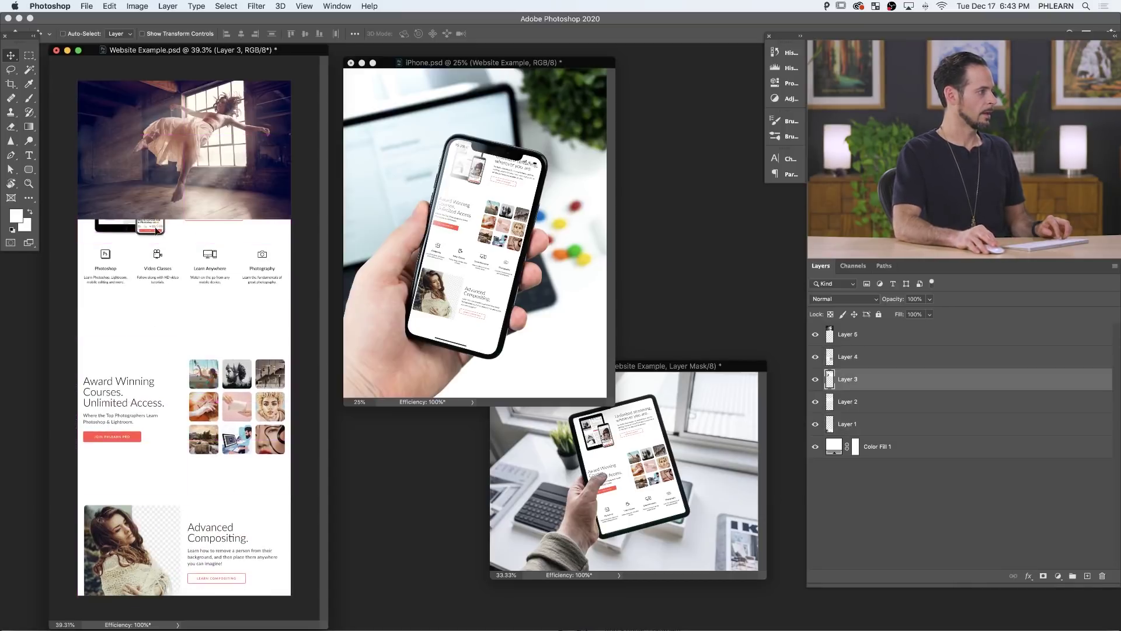
{"action": "left_click_drag", "start_coordinate": [156, 230], "coordinate": [158, 332]}
{"action": "left_click_drag", "start_coordinate": [181, 263], "coordinate": [195, 250]}
{"action": "left_click_drag", "start_coordinate": [198, 364], "coordinate": [198, 347]}
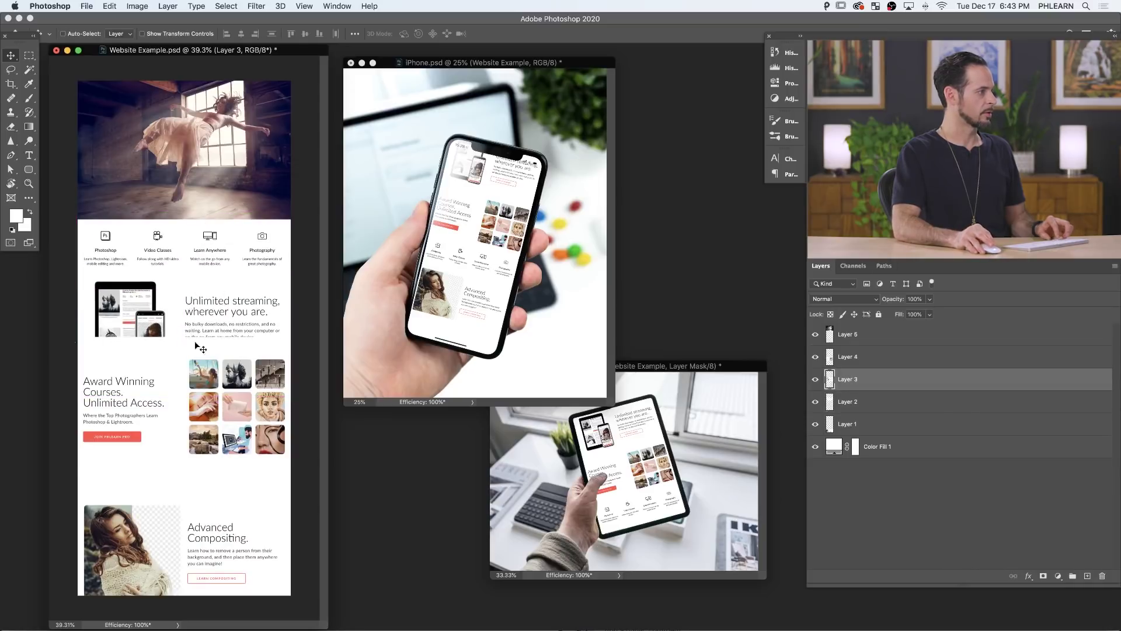
{"action": "left_click_drag", "start_coordinate": [214, 402], "coordinate": [214, 433]}
{"action": "left_click_drag", "start_coordinate": [202, 542], "coordinate": [202, 533]}
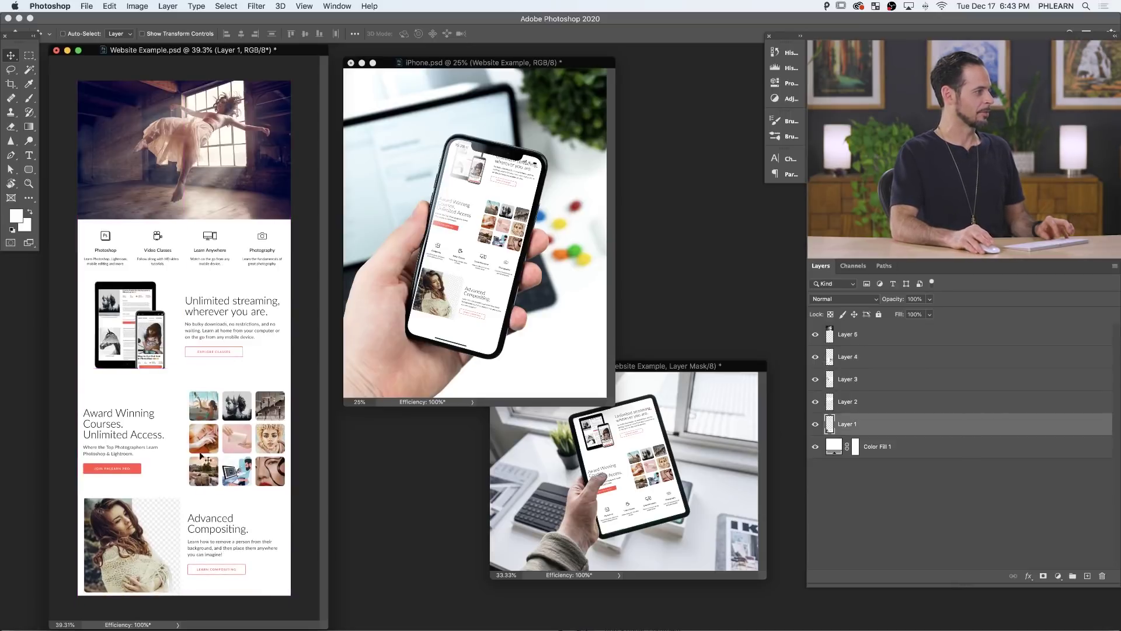
Nudge Award Winning and Advanced Compositing lower, save, and check the iPad mockup.
{"action": "left_click", "coordinate": [146, 420]}
{"action": "left_click_drag", "start_coordinate": [151, 443], "coordinate": [157, 463]}
{"action": "left_click_drag", "start_coordinate": [221, 528], "coordinate": [221, 542]}
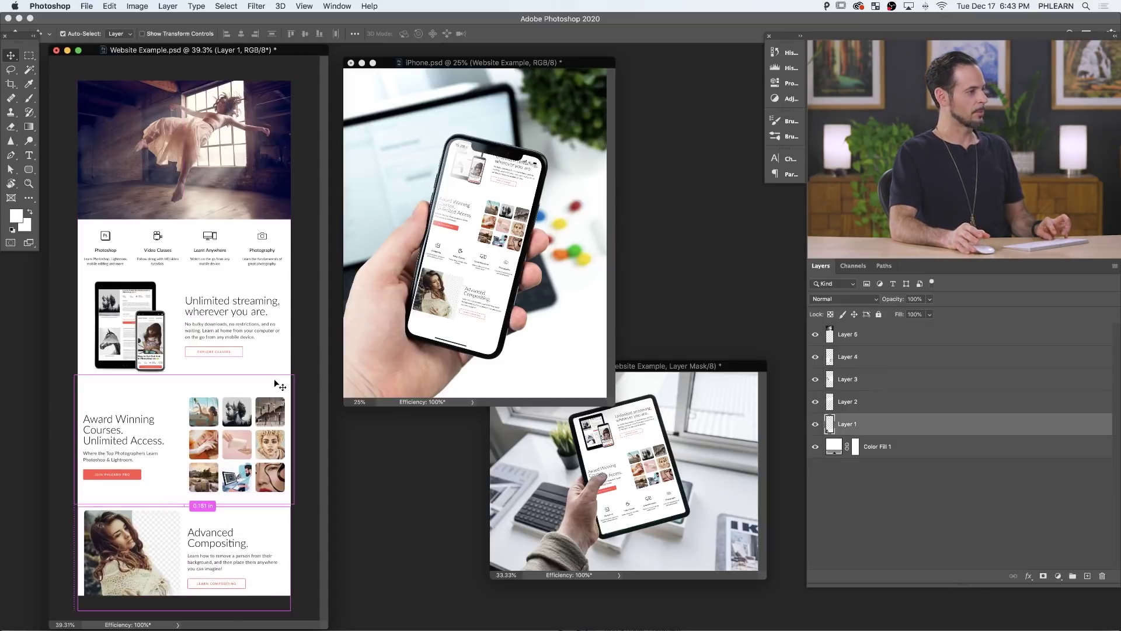
{"action": "key", "text": "super+s"}
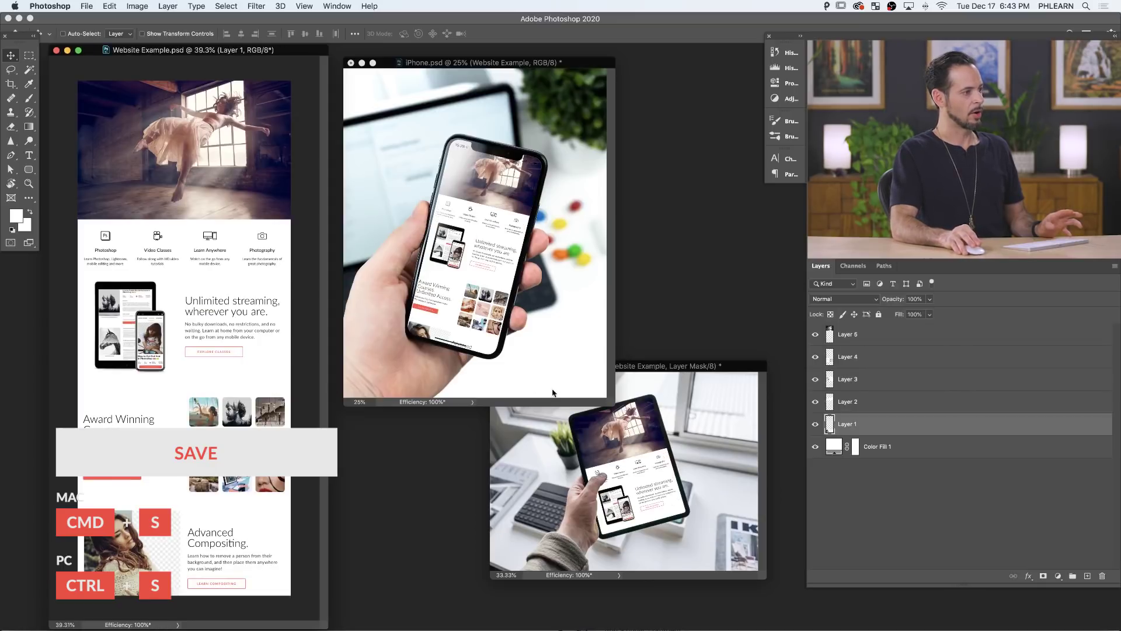
{"action": "left_click_drag", "start_coordinate": [663, 366], "coordinate": [667, 364]}
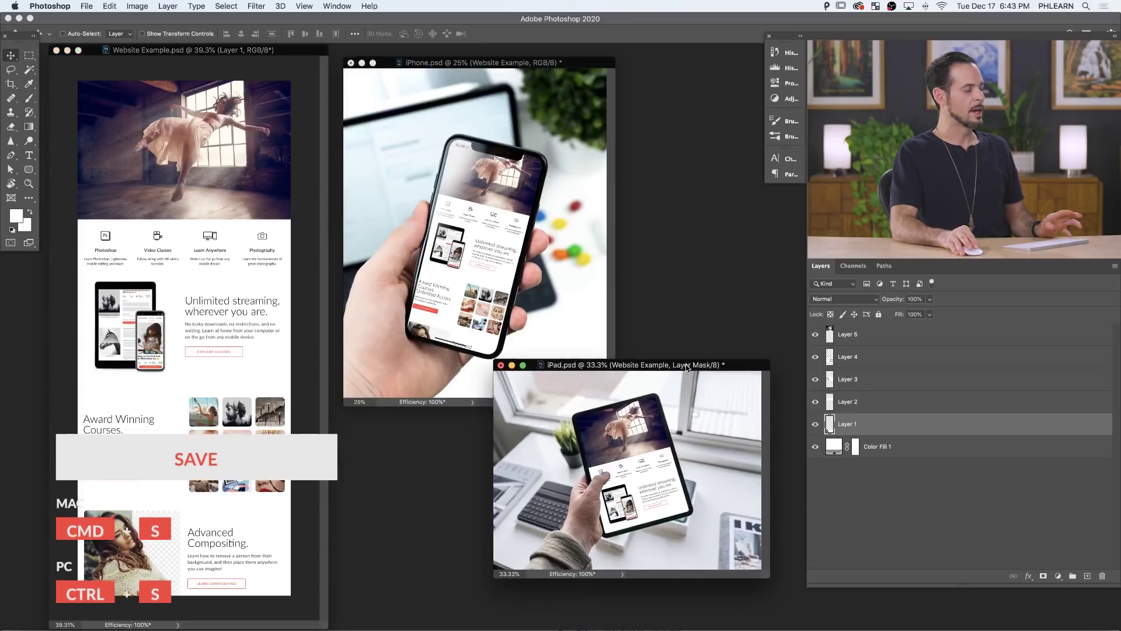